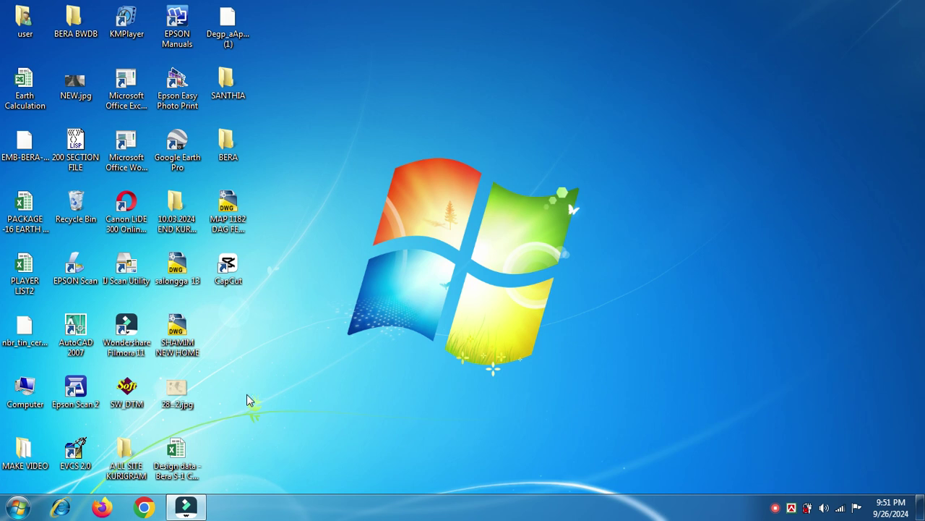
# Step: Try to open the desktop image 28=2.jpg with Paint, chosen from the list of installed programs
pyautogui.doubleClick(177, 394)
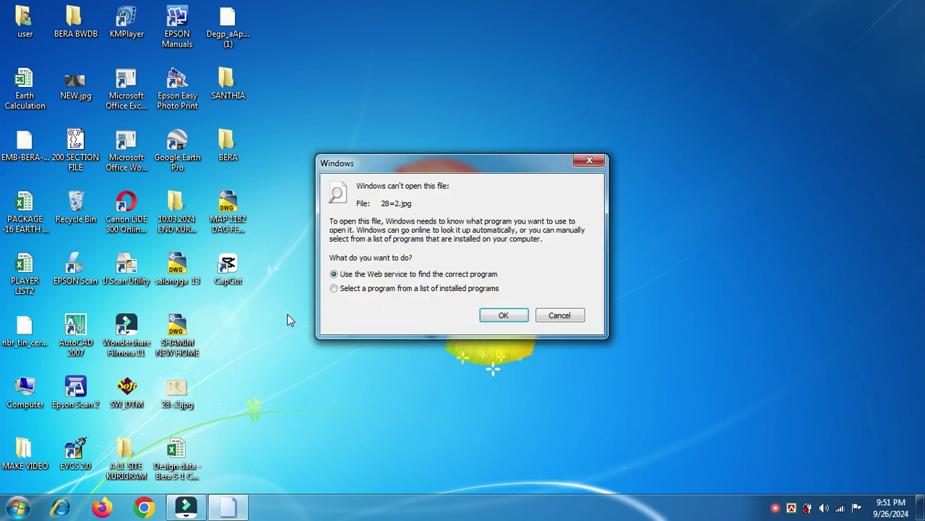
pyautogui.click(334, 288)
pyautogui.click(504, 316)
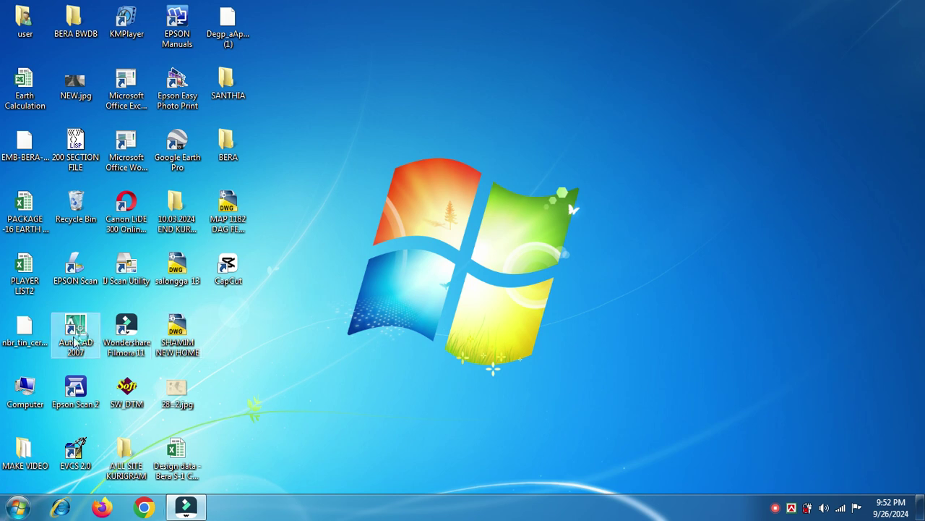
pyautogui.moveTo(185, 506)
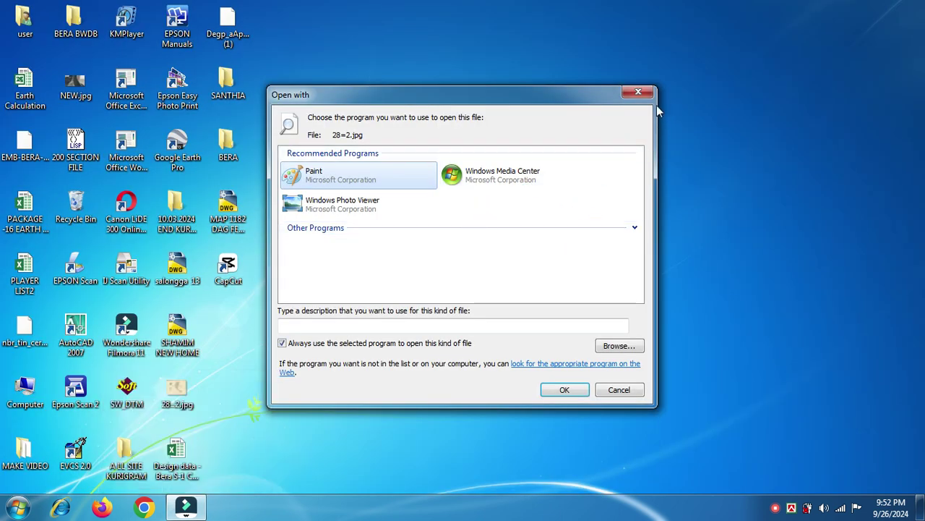
pyautogui.click(565, 391)
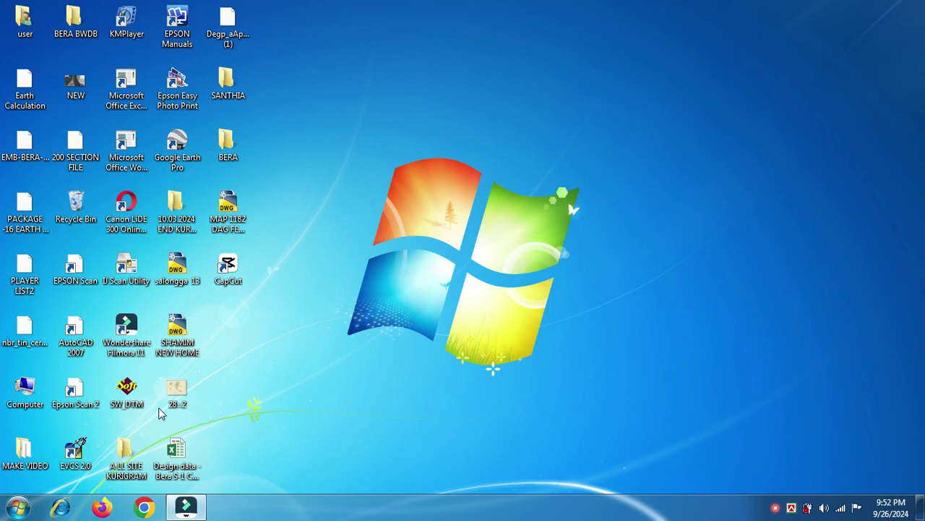
pyautogui.doubleClick(76, 329)
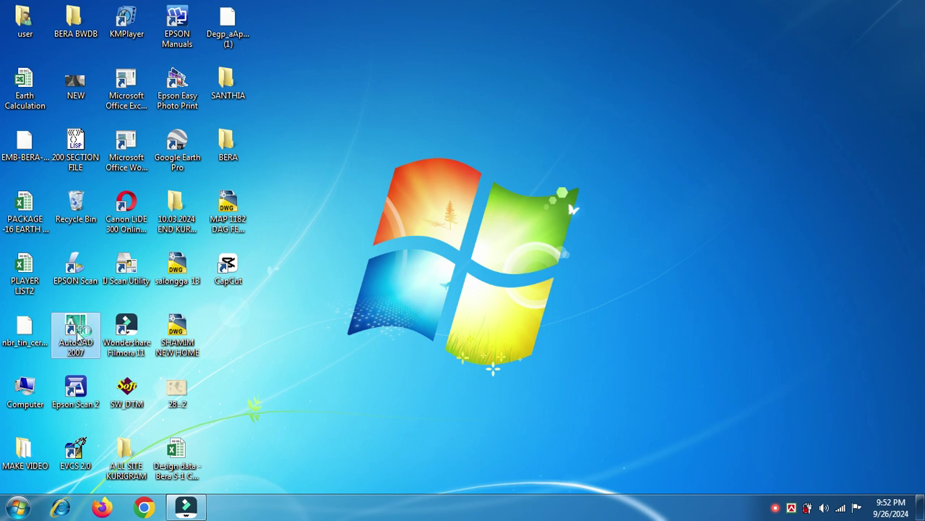
pyautogui.rightClick(593, 107)
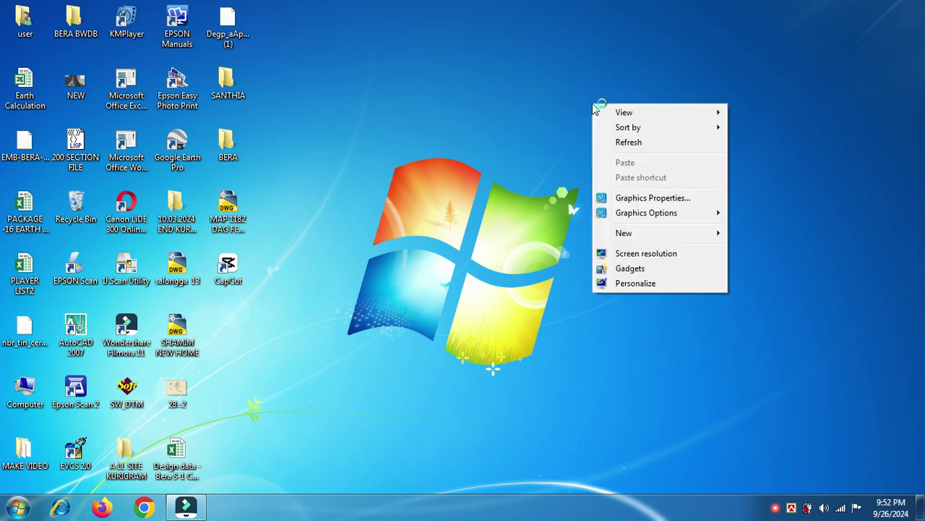
pyautogui.click(626, 144)
pyautogui.rightClick(590, 110)
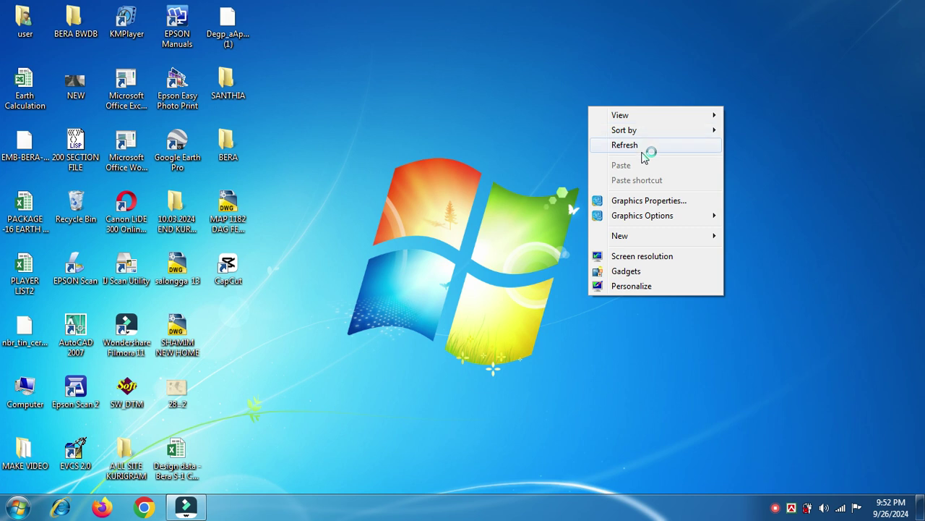
pyautogui.click(643, 148)
pyautogui.rightClick(600, 114)
pyautogui.click(646, 154)
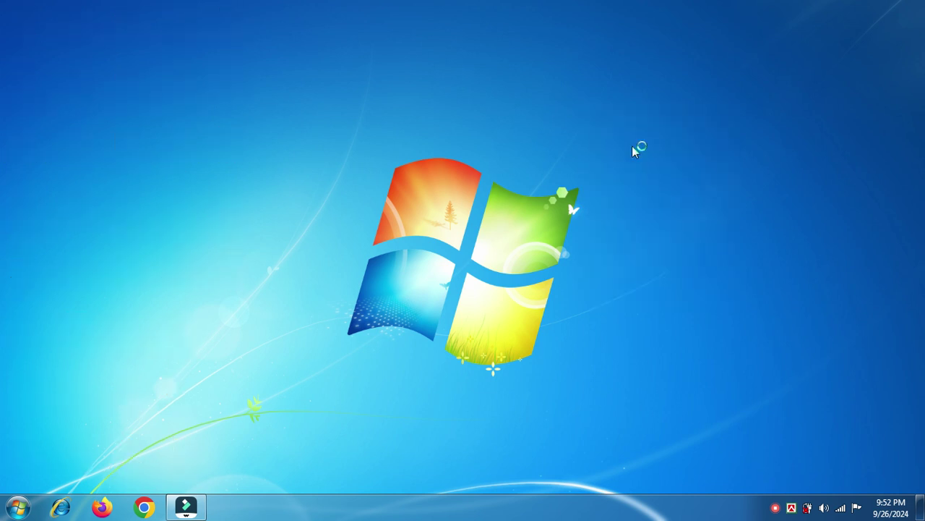
pyautogui.rightClick(600, 103)
pyautogui.click(646, 144)
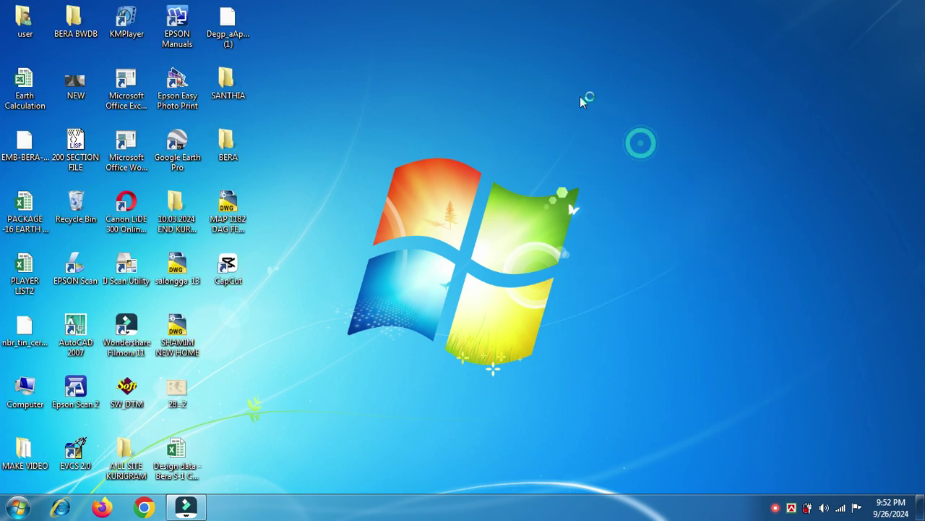
pyautogui.rightClick(599, 100)
pyautogui.click(630, 137)
pyautogui.rightClick(586, 93)
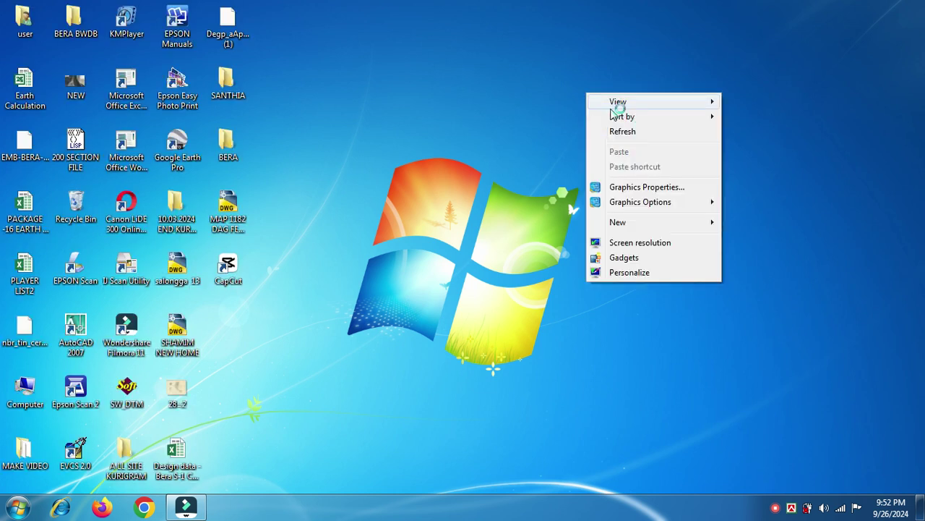
pyautogui.click(643, 132)
pyautogui.rightClick(588, 94)
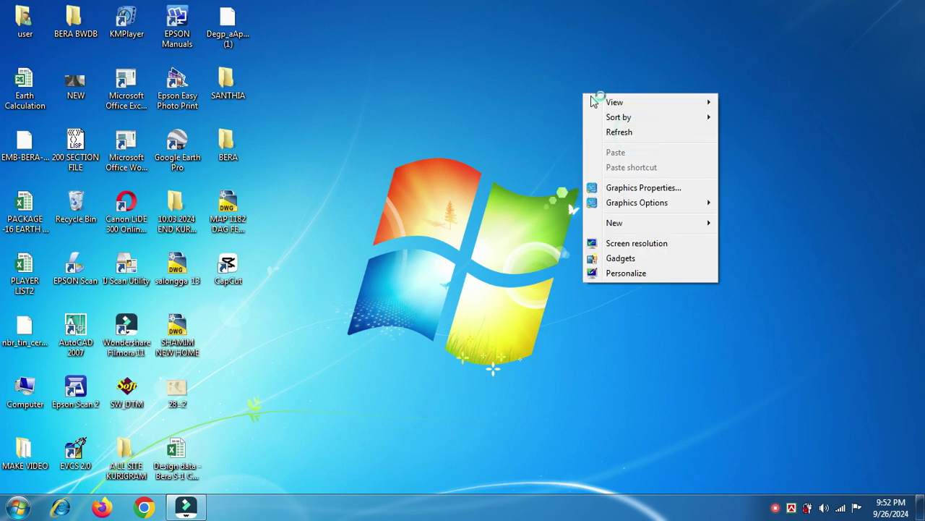
pyautogui.click(645, 137)
pyautogui.rightClick(574, 101)
pyautogui.click(636, 144)
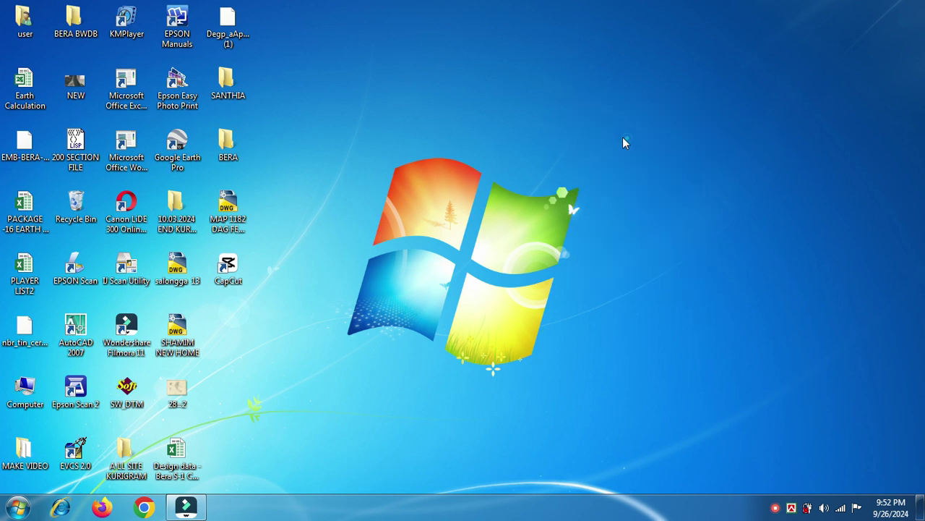
pyautogui.rightClick(568, 102)
pyautogui.click(603, 144)
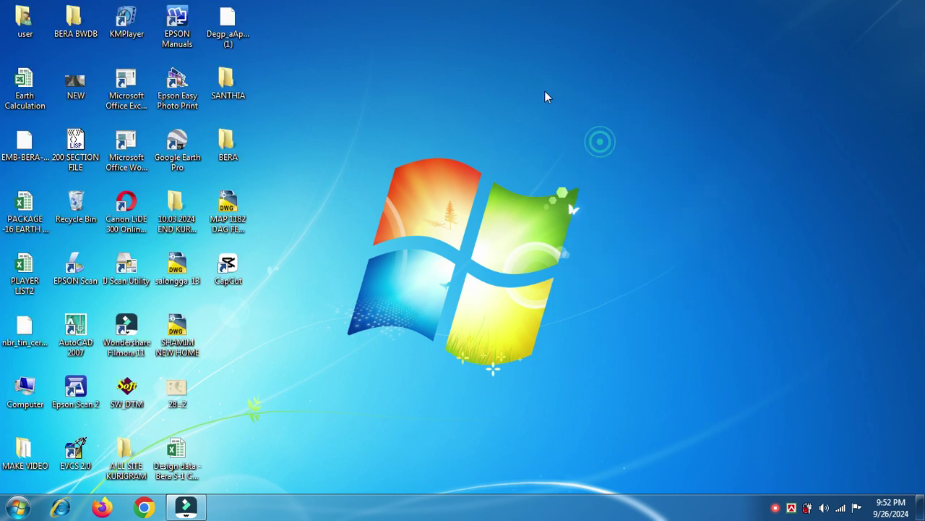
pyautogui.rightClick(546, 93)
pyautogui.click(599, 133)
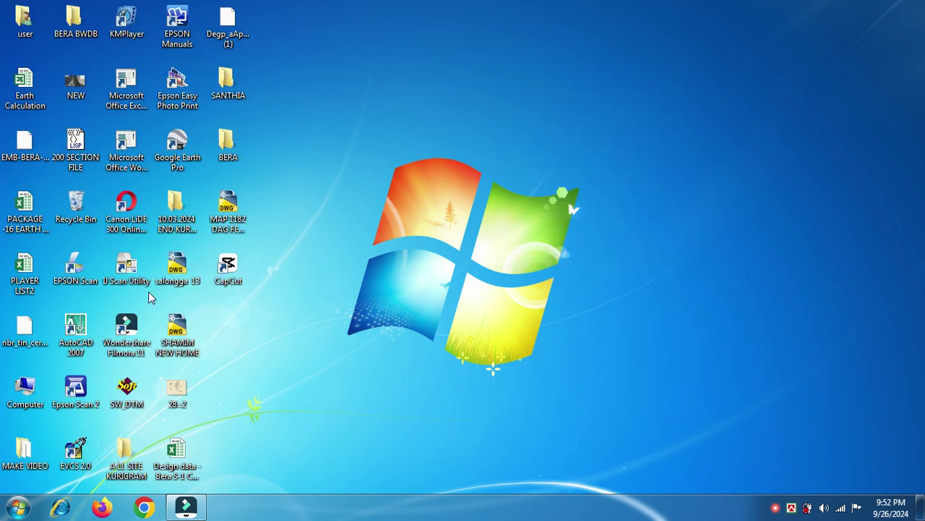
# Step: Dismiss the Paint message and launch AutoCAD 2007 from the desktop
pyautogui.doubleClick(73, 337)
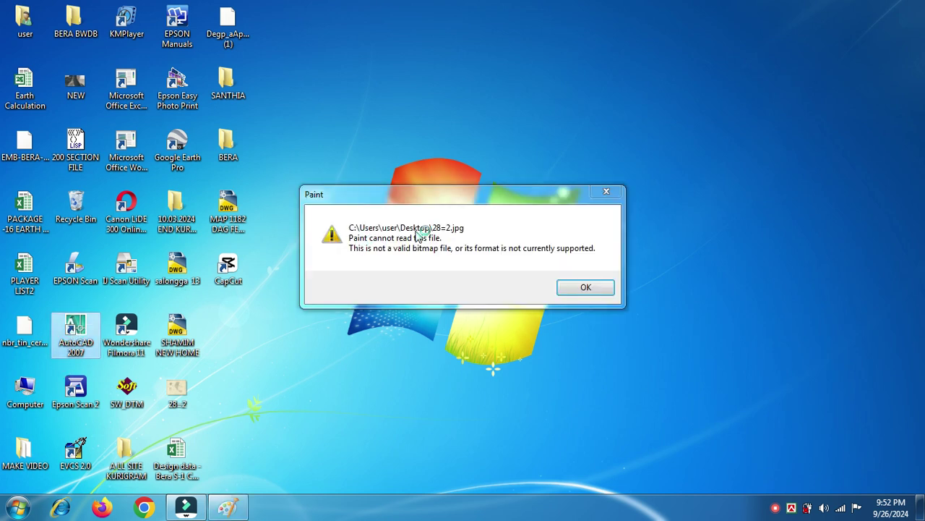
pyautogui.click(607, 192)
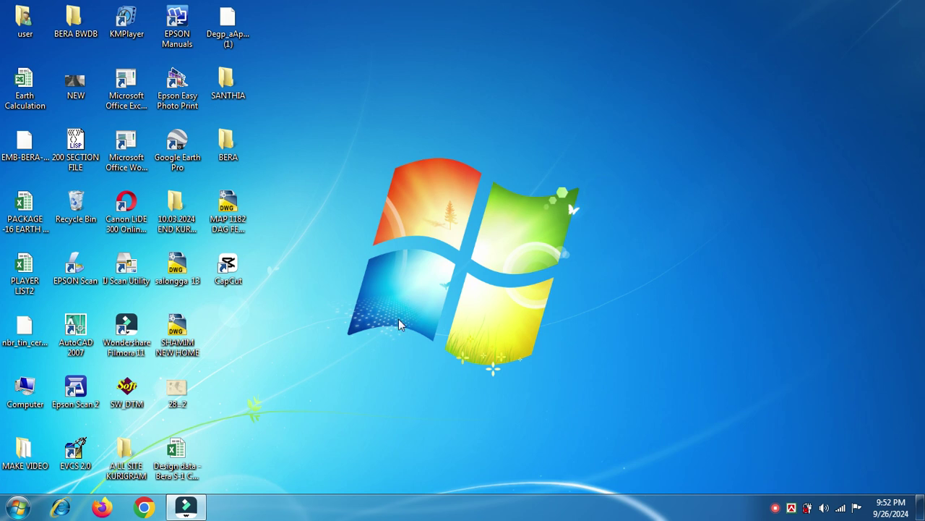
pyautogui.doubleClick(74, 335)
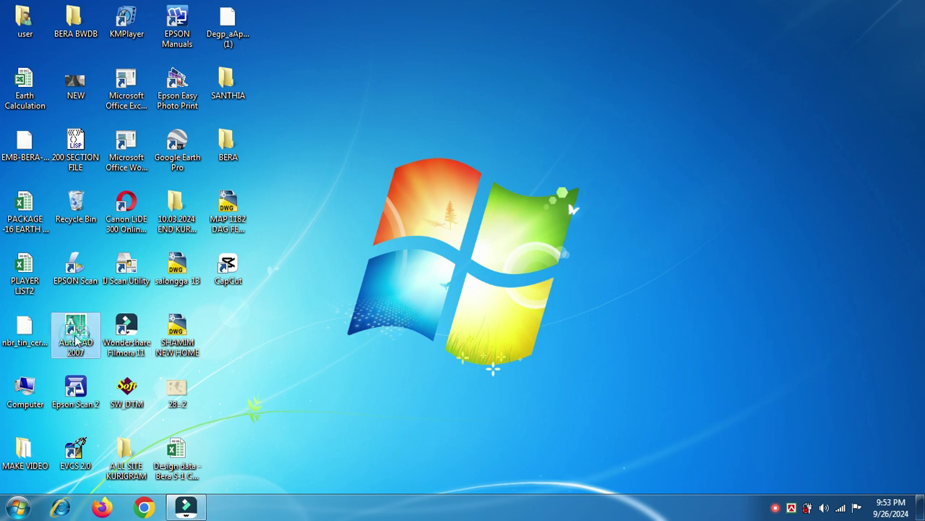
pyautogui.rightClick(498, 120)
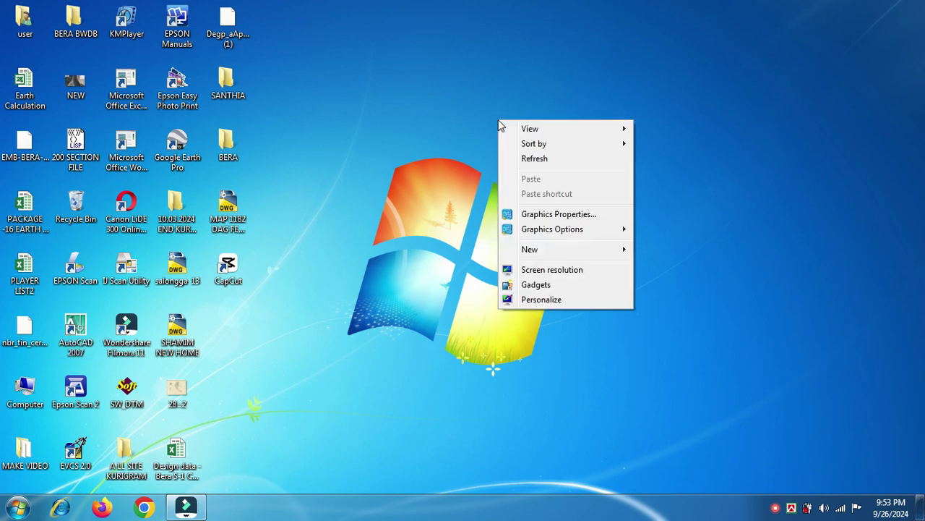
pyautogui.click(547, 161)
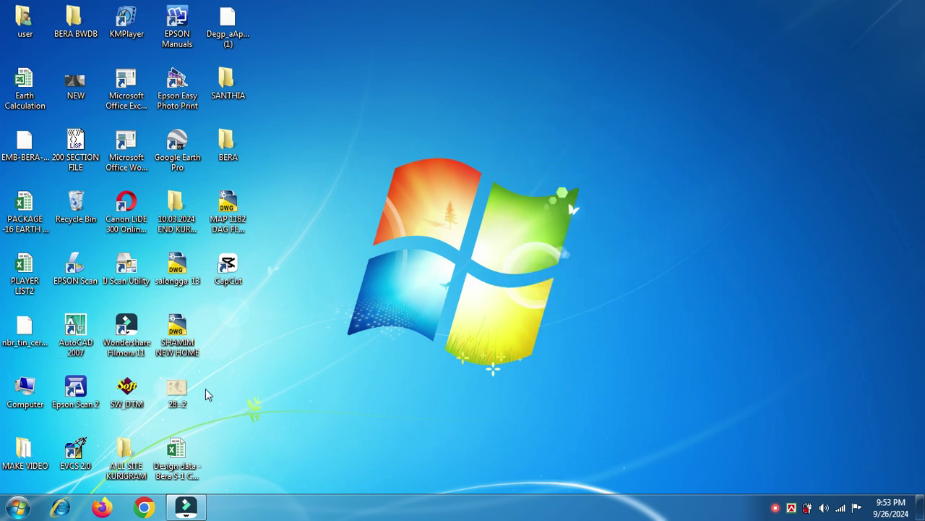
pyautogui.doubleClick(67, 341)
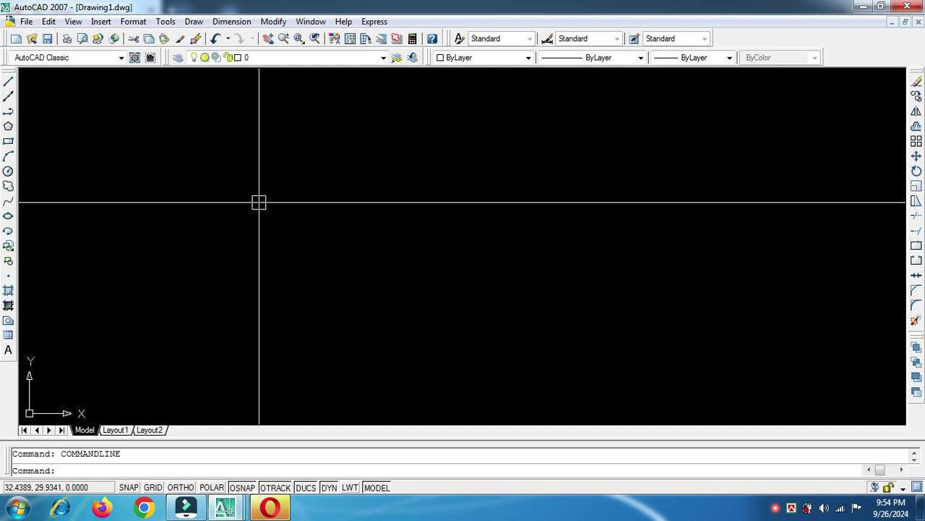
# Step: Start inserting a raster image reference and browse to the Desktop folder for the image file
pyautogui.click(101, 22)
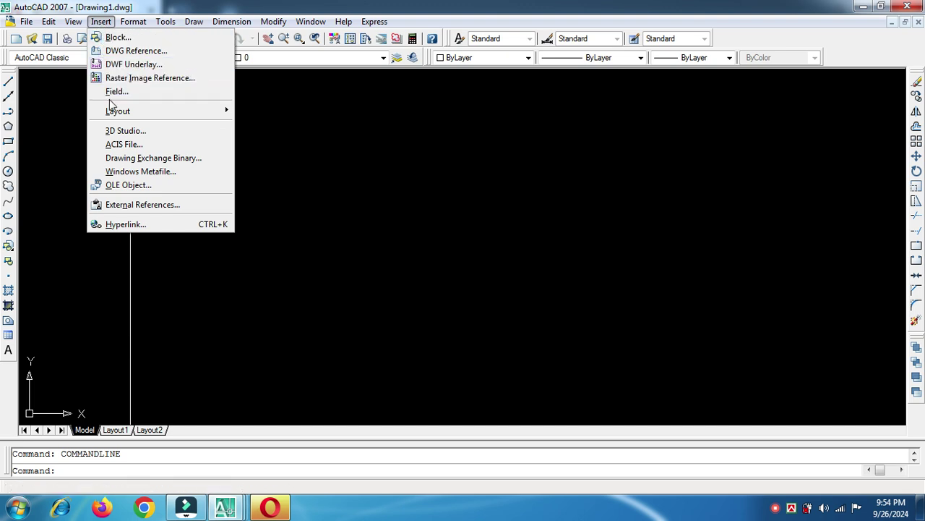
pyautogui.click(167, 78)
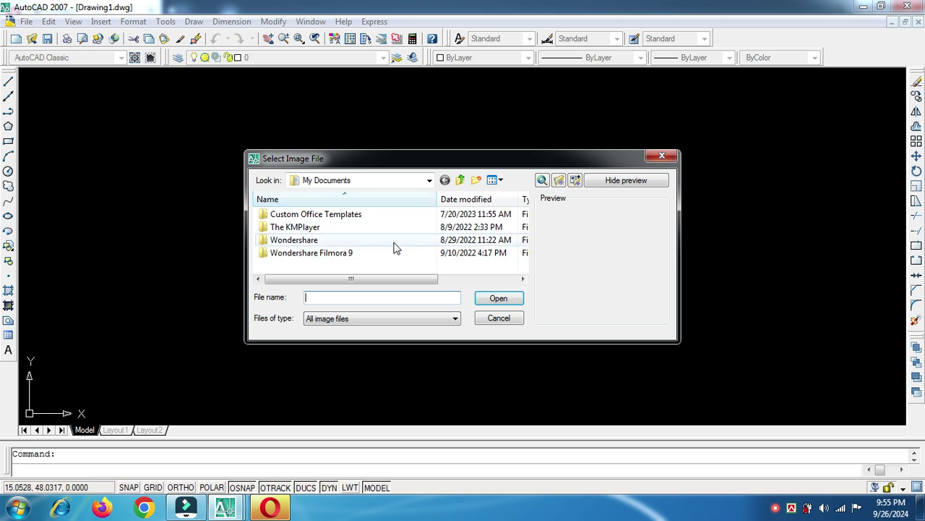
pyautogui.click(430, 181)
pyautogui.click(428, 180)
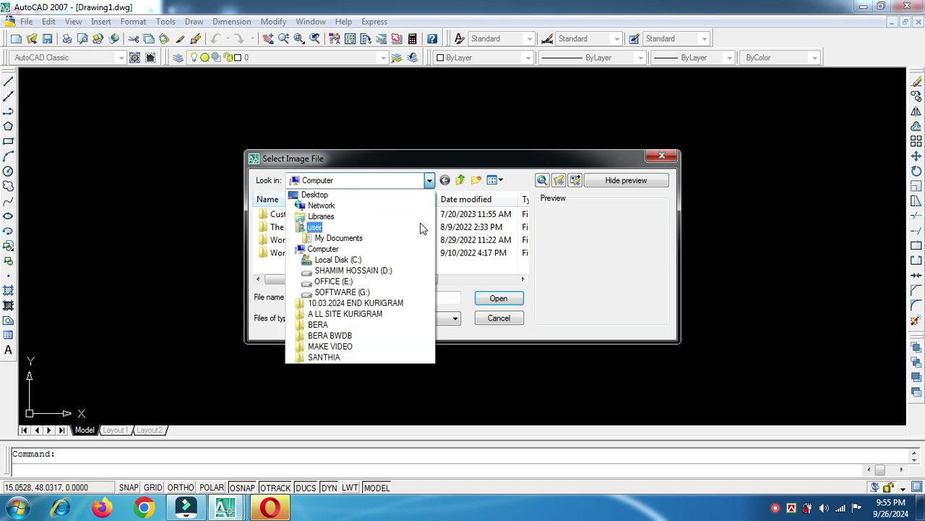
pyautogui.click(318, 194)
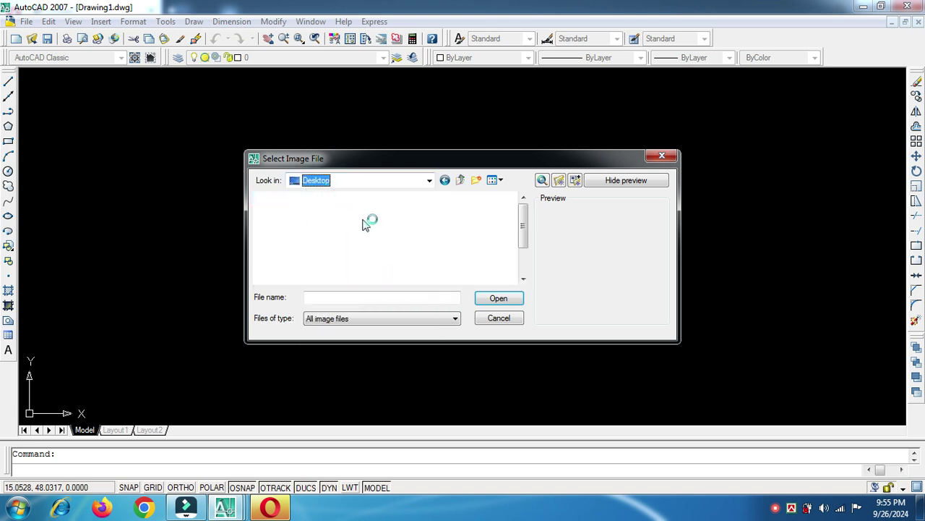
# Step: Attach 28=2.jpg under the image name 28_2, with full path, on-screen insertion point and scale, and rotation 0
pyautogui.click(524, 280)
pyautogui.click(524, 279)
pyautogui.click(523, 279)
pyautogui.click(524, 280)
pyautogui.click(523, 280)
pyautogui.click(523, 280)
pyautogui.click(524, 280)
pyautogui.click(523, 280)
pyautogui.click(524, 279)
pyautogui.click(524, 280)
pyautogui.click(523, 279)
pyautogui.click(524, 280)
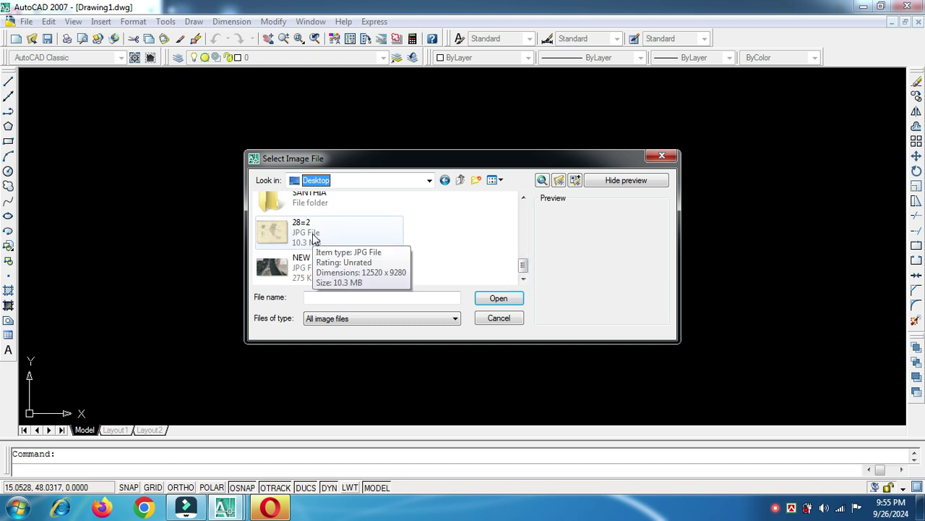
pyautogui.click(525, 280)
pyautogui.click(313, 237)
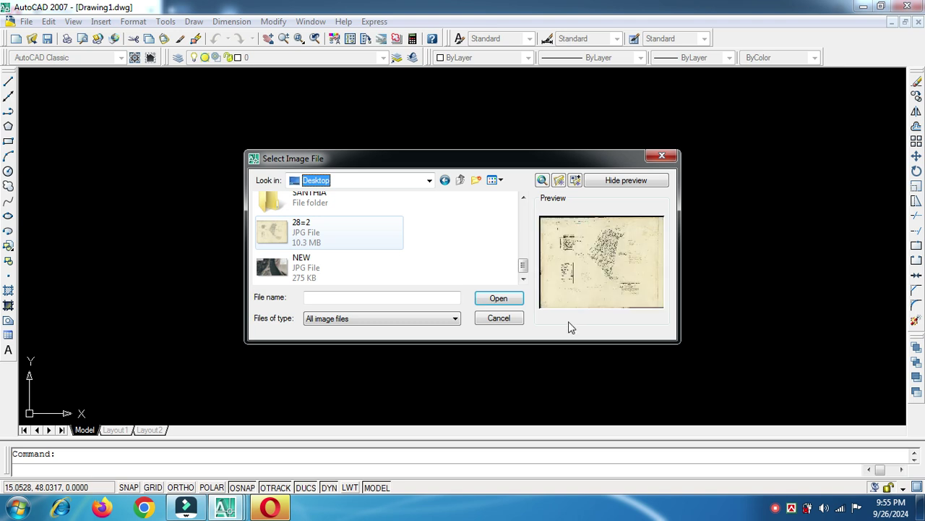
pyautogui.click(497, 299)
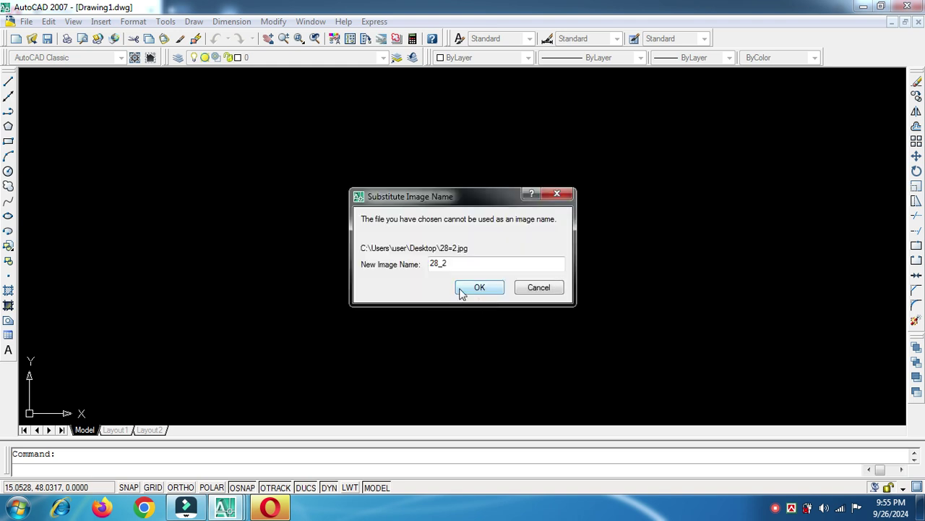
pyautogui.click(477, 289)
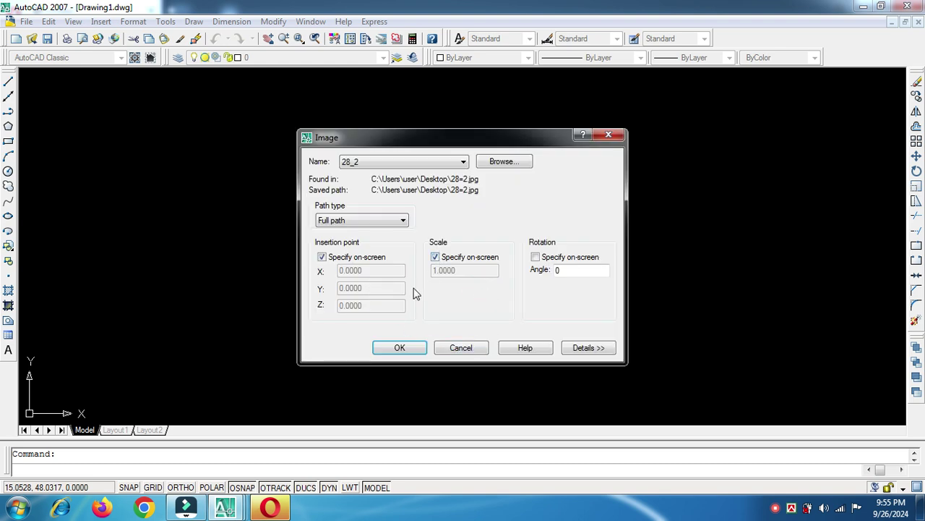
pyautogui.click(400, 348)
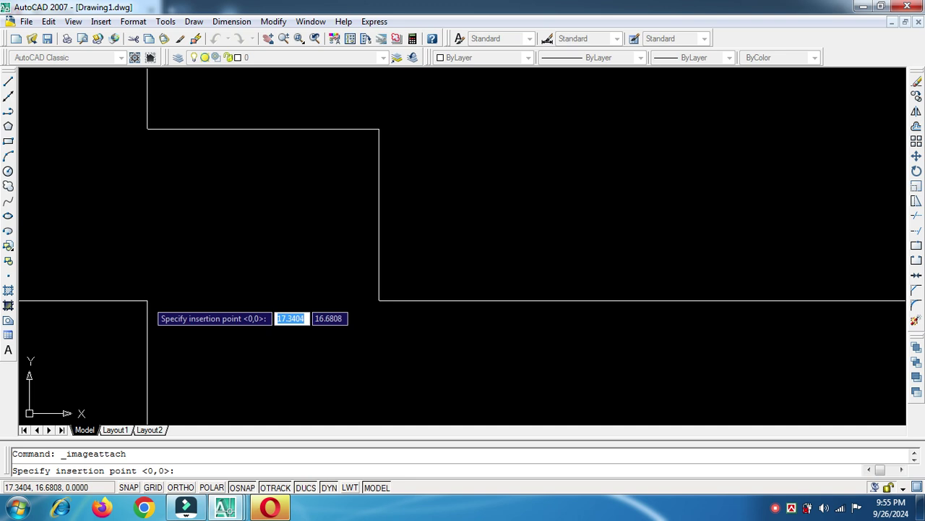
# Step: Place the image at about 17.34, 16.68, turn Ortho on and set the scale factor to 300
pyautogui.click(147, 300)
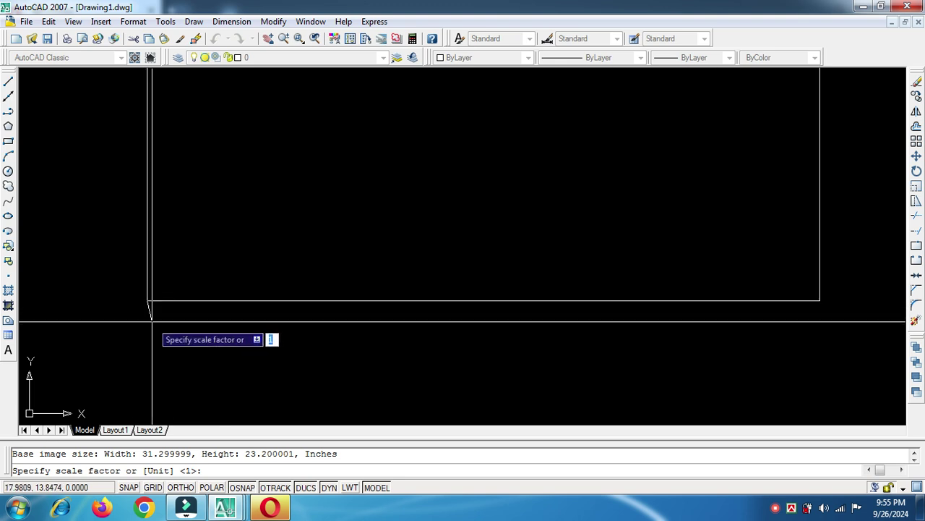
pyautogui.click(181, 487)
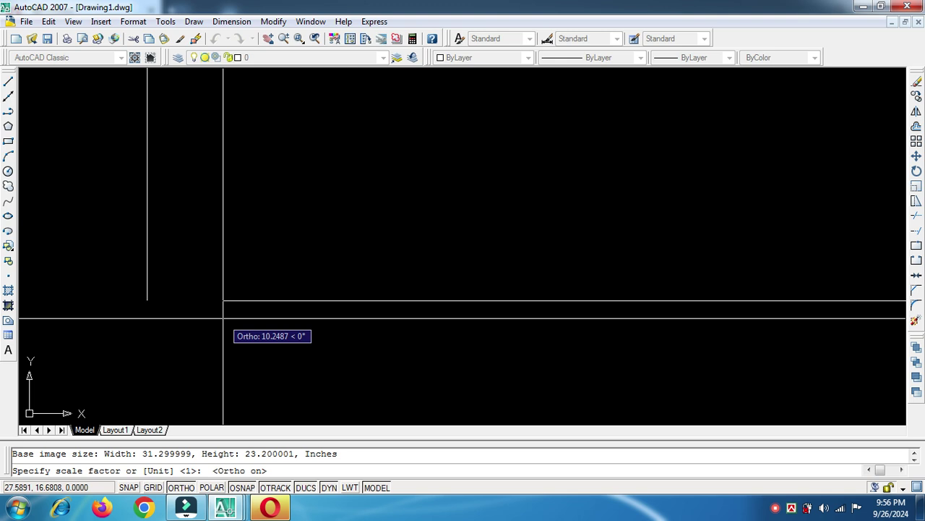
pyautogui.write('3')
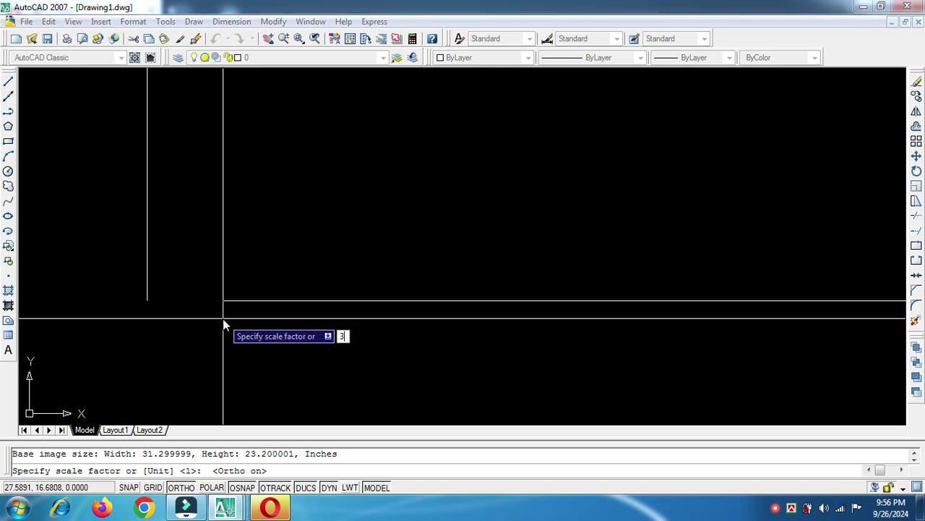
pyautogui.write('00')
pyautogui.press('Return')
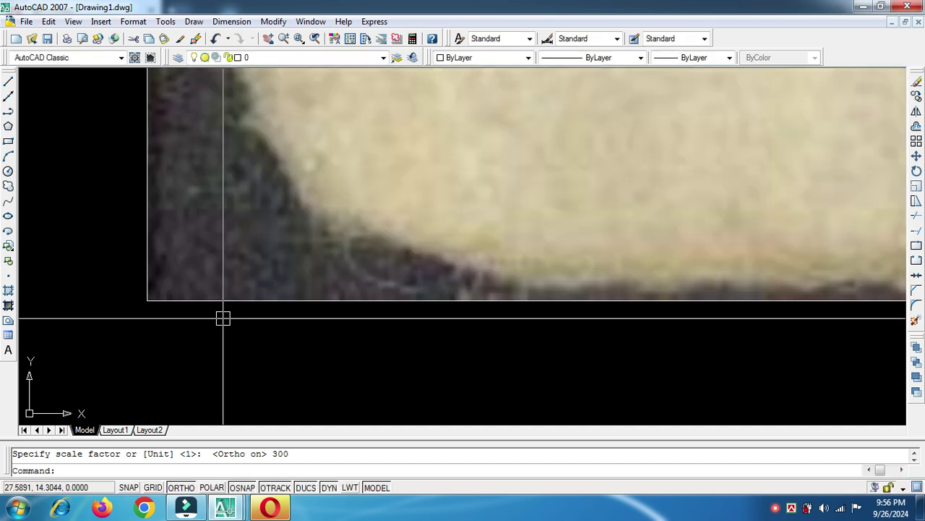
pyautogui.scroll(-5, 327, 365)
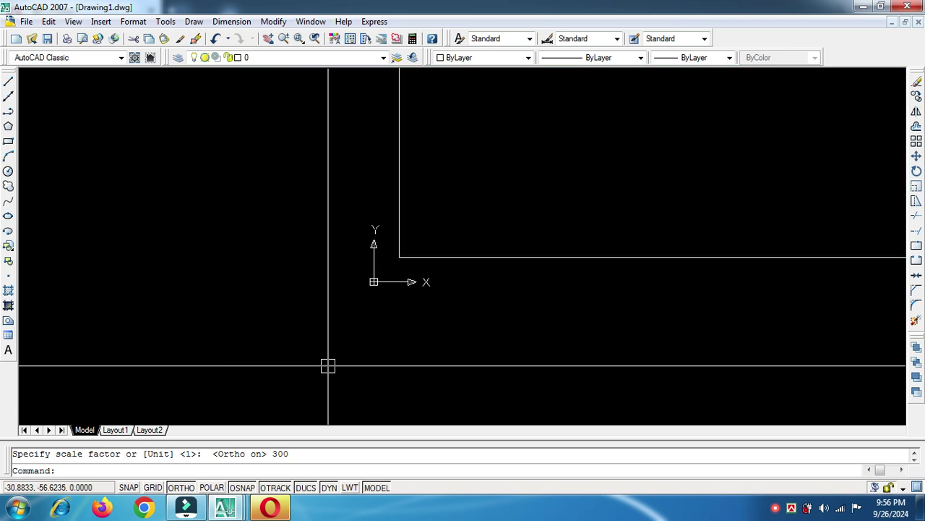
pyautogui.scroll(-2, 327, 365)
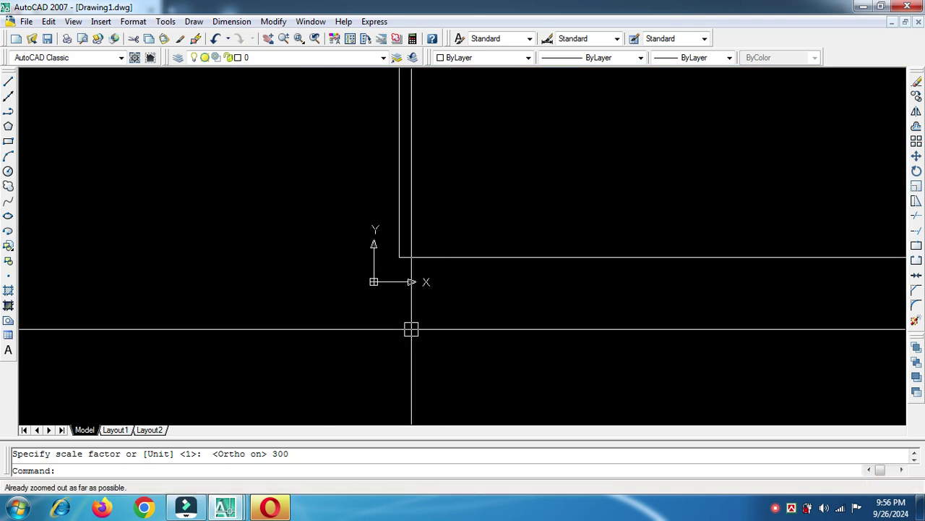
pyautogui.write('a')
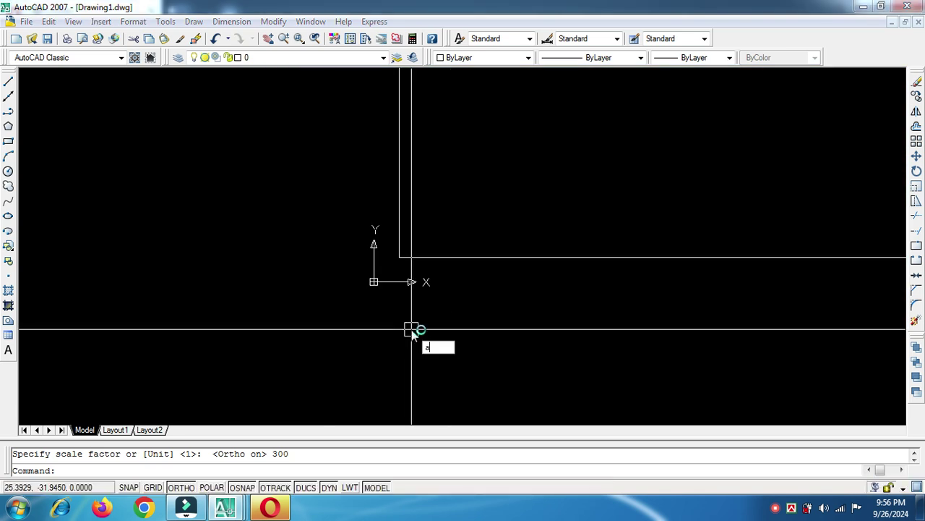
pyautogui.press('Return')
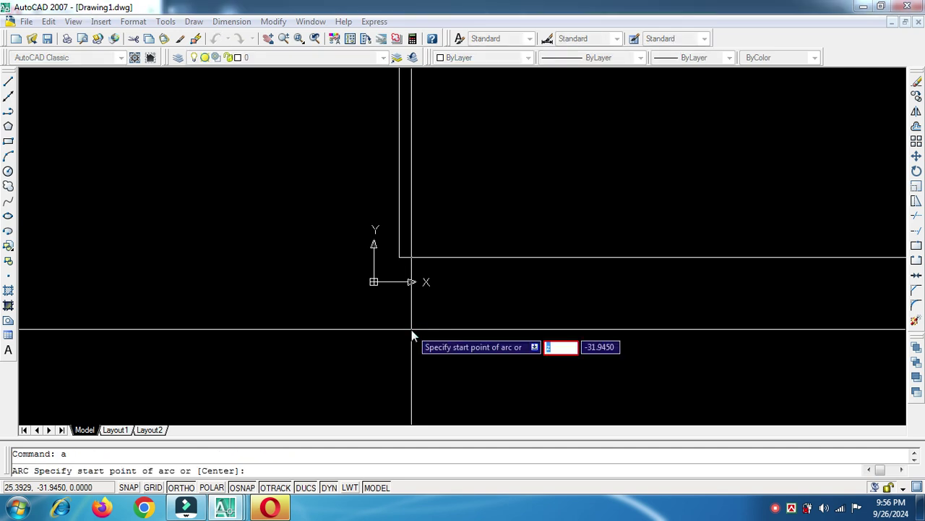
pyautogui.press('Escape')
# Step: Run Zoom All to bring the whole inserted map image into view
pyautogui.write('z')
pyautogui.press('Return')
pyautogui.write('a')
pyautogui.press('Return')
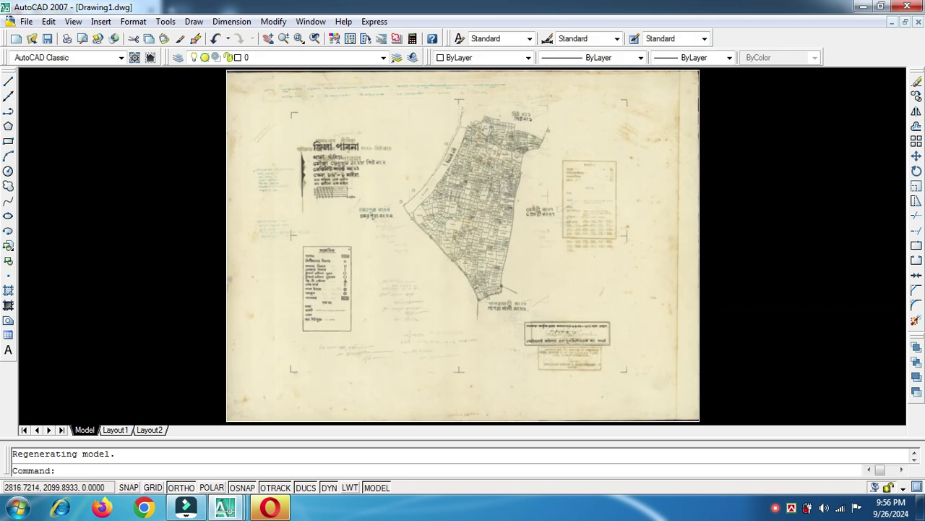
pyautogui.scroll(-4, 371, 306)
pyautogui.scroll(2, 337, 352)
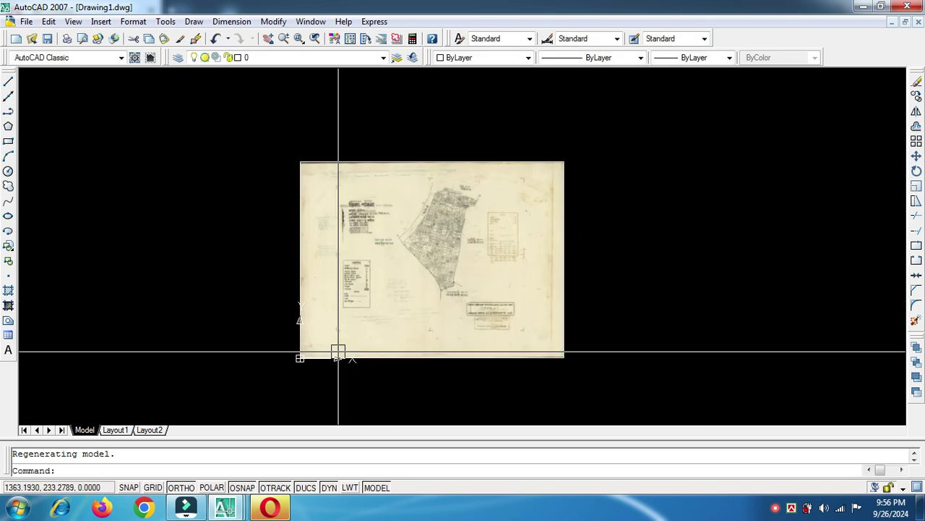
pyautogui.scroll(2, 298, 355)
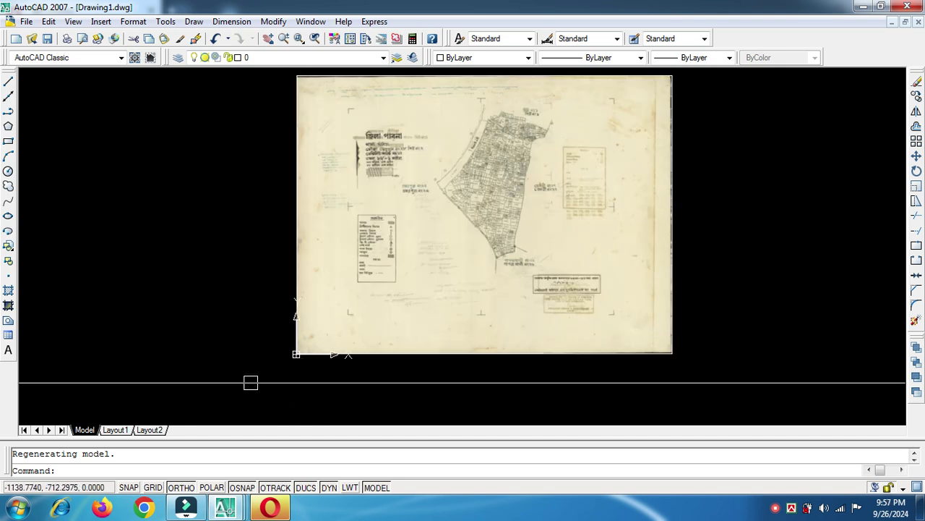
# Step: Turn on polar tracking in place of Ortho mode
pyautogui.rightClick(179, 490)
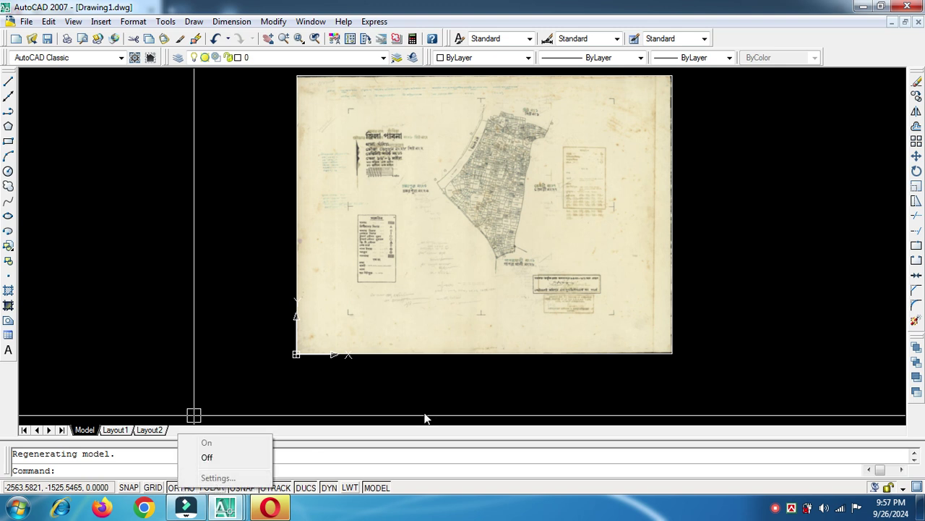
pyautogui.click(231, 381)
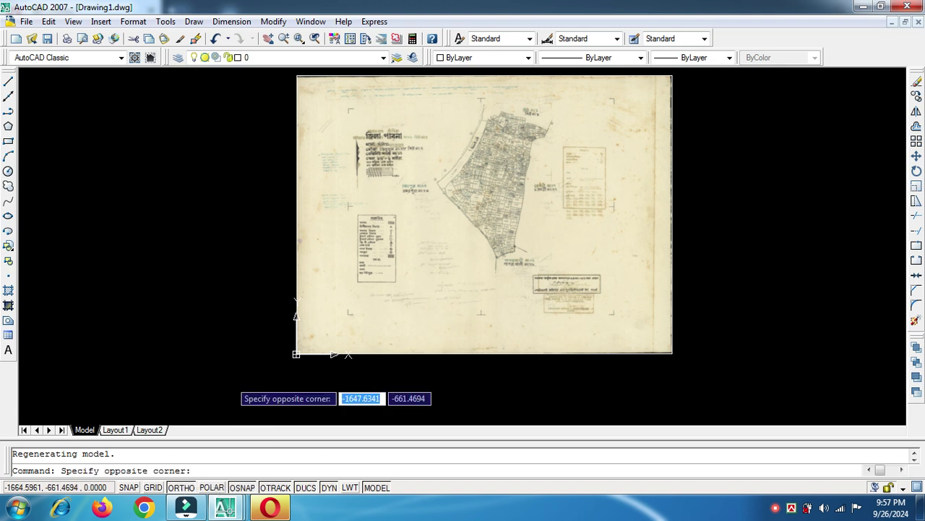
pyautogui.click(210, 488)
# Step: Review the polar tracking settings and the related Drafting options without changing them
pyautogui.rightClick(210, 489)
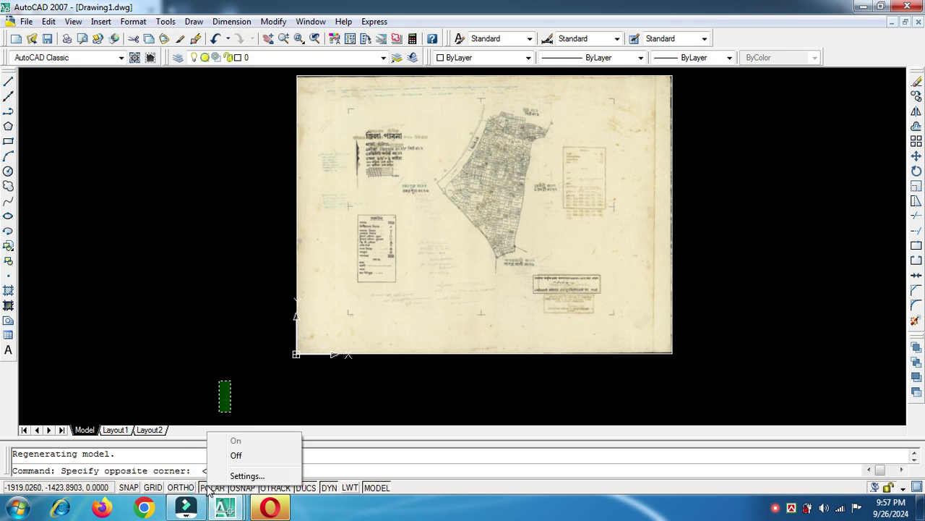
pyautogui.click(252, 476)
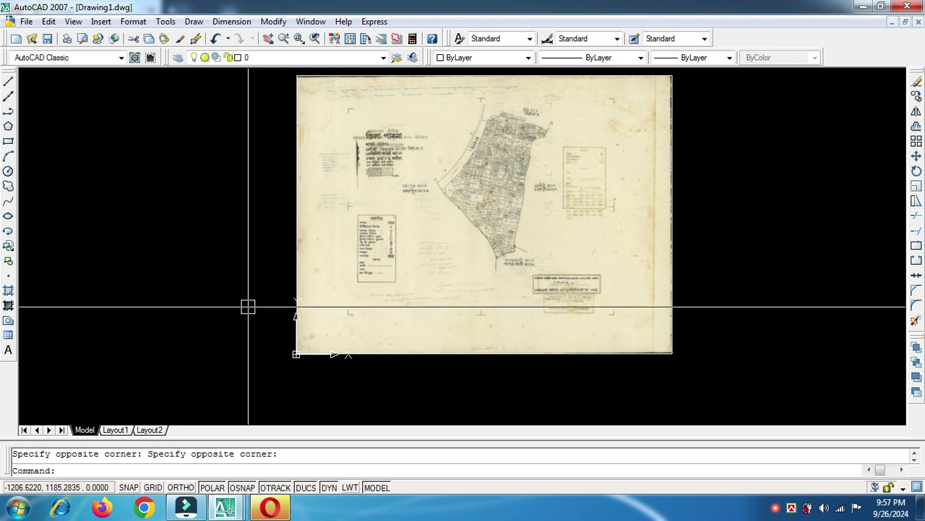
pyautogui.rightClick(212, 489)
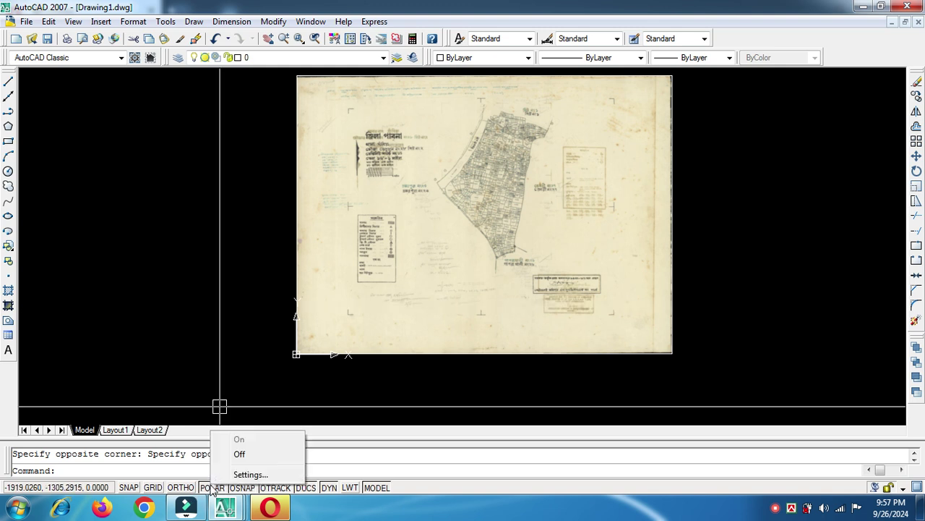
pyautogui.click(239, 475)
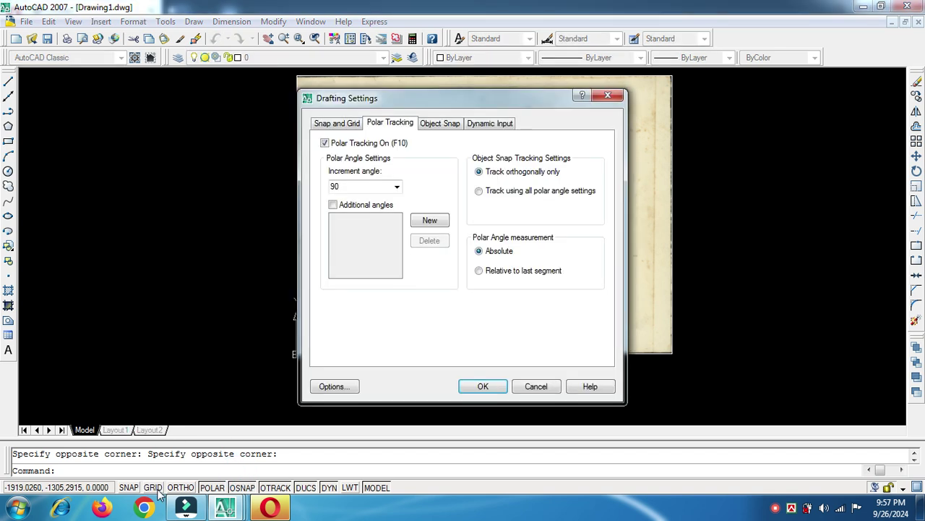
pyautogui.click(334, 386)
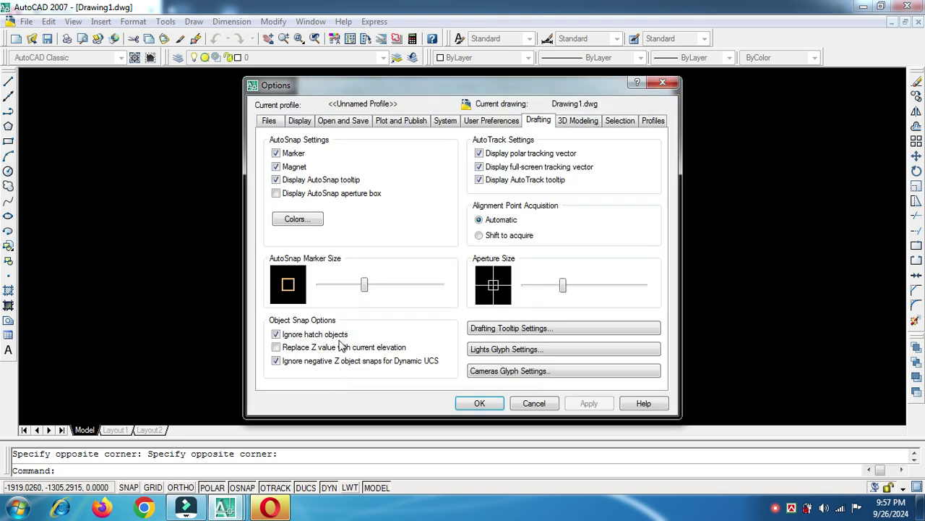
pyautogui.click(660, 84)
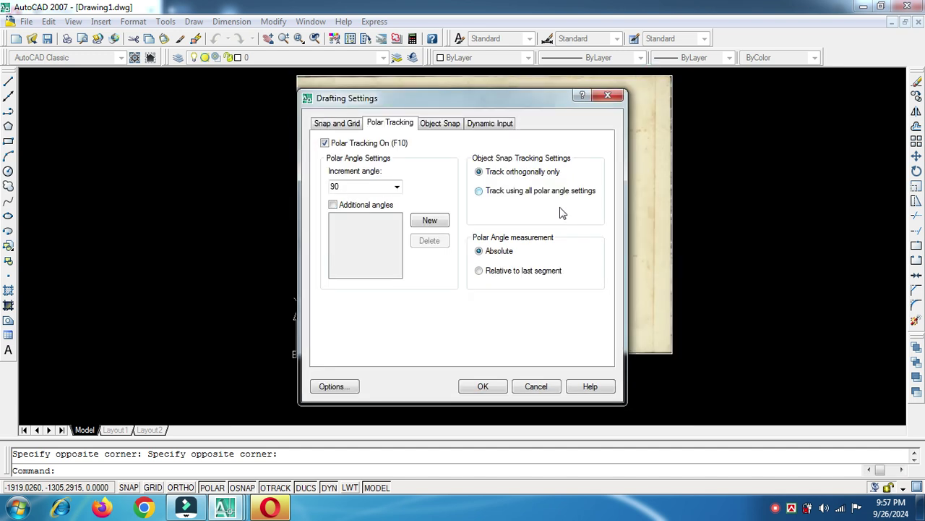
# Step: Check the enabled object snap modes and their Drafting options, and close the drafting settings
pyautogui.click(434, 124)
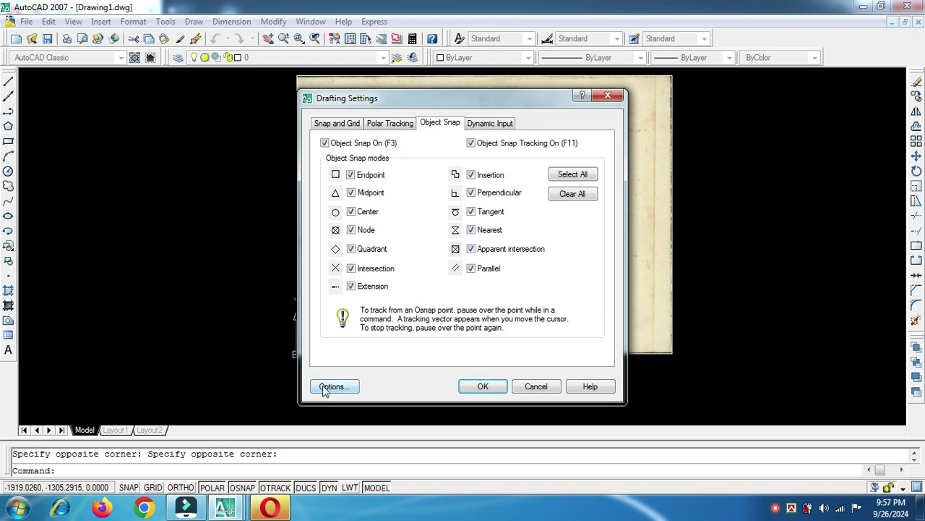
pyautogui.click(332, 386)
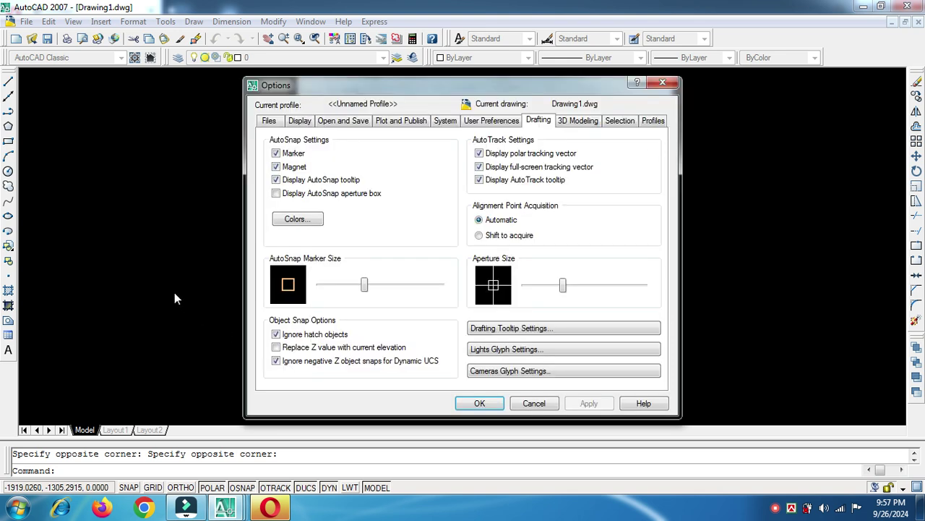
pyautogui.click(662, 81)
pyautogui.click(610, 97)
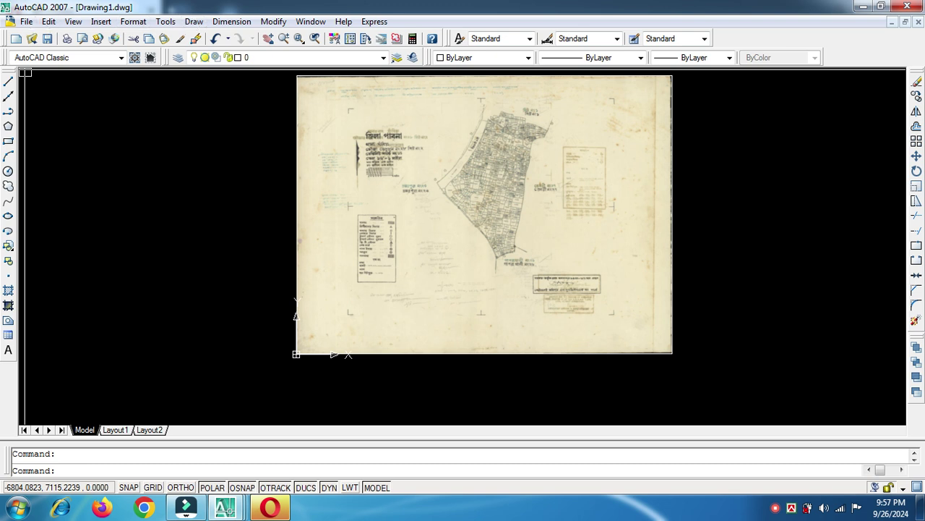
# Step: Look through the Snap and Grid, Polar Tracking, Object Snap and Dynamic Input settings, and close them unchanged
pyautogui.rightClick(152, 491)
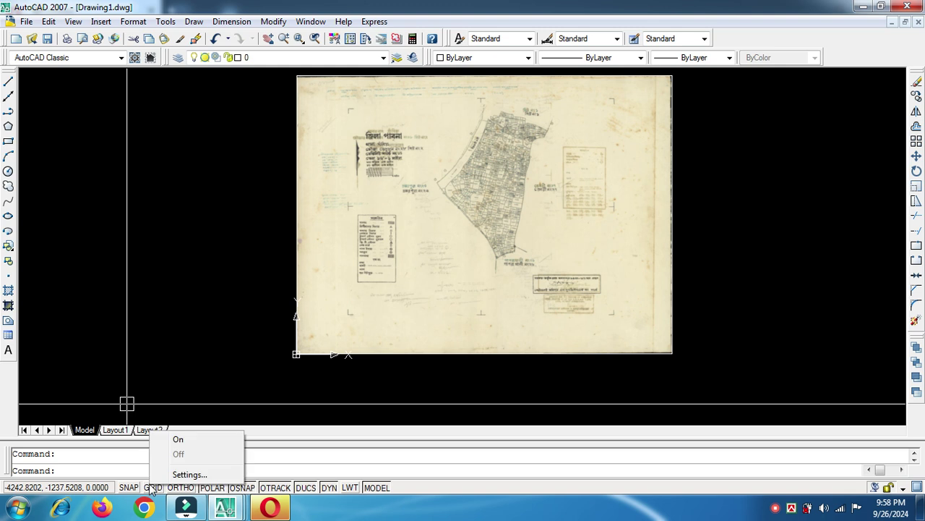
pyautogui.click(189, 475)
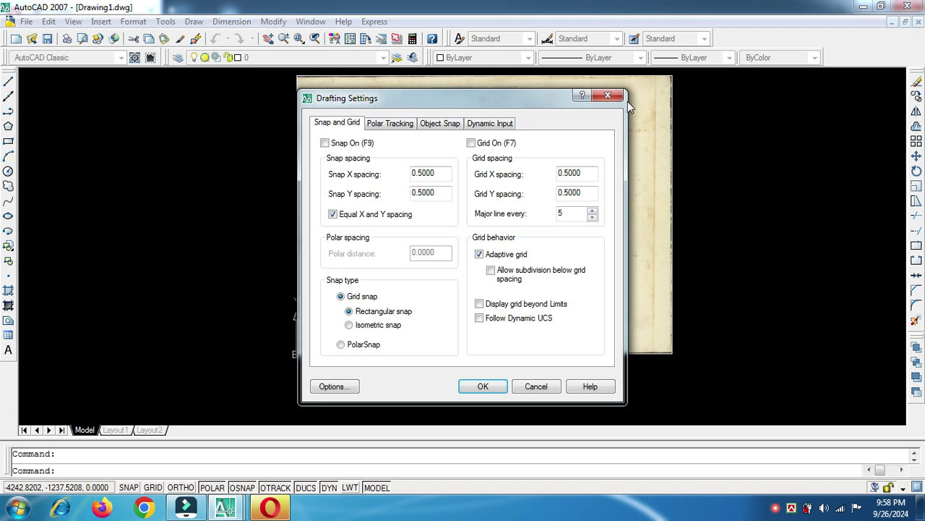
pyautogui.click(389, 124)
pyautogui.click(441, 124)
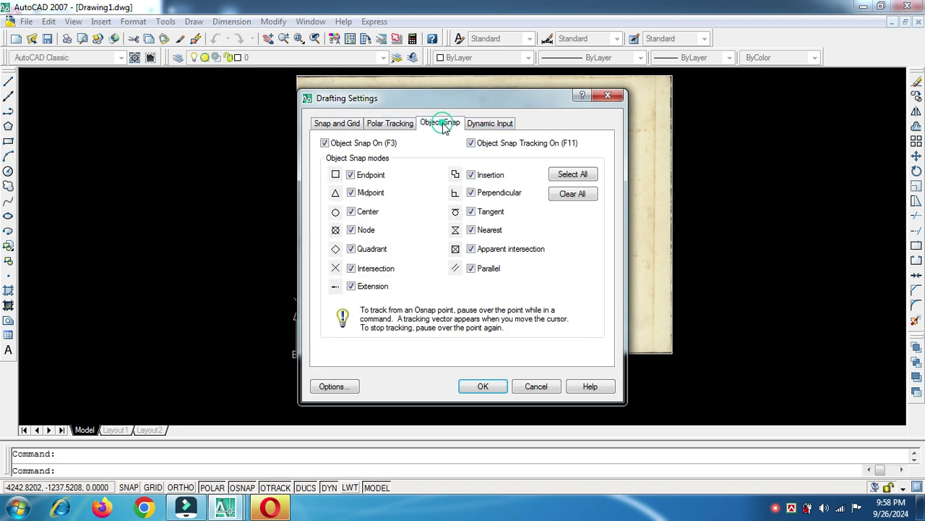
pyautogui.click(488, 124)
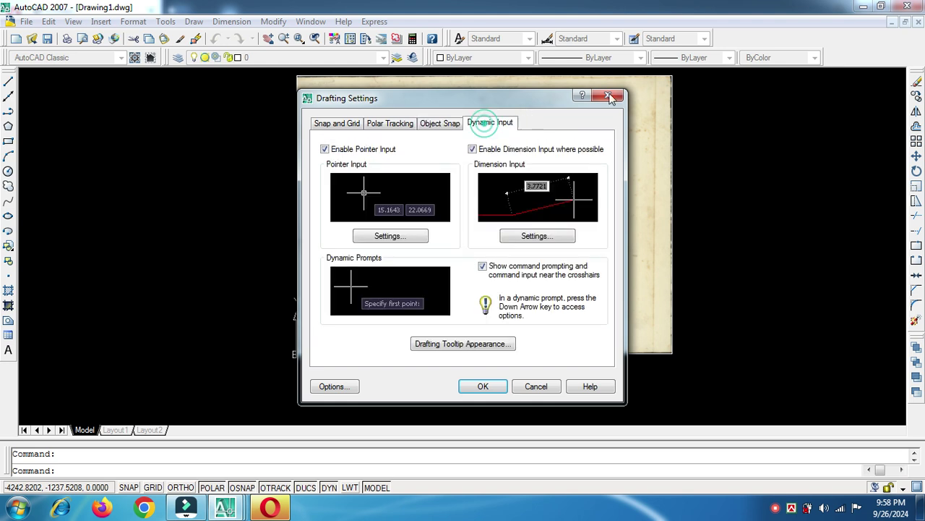
pyautogui.click(610, 97)
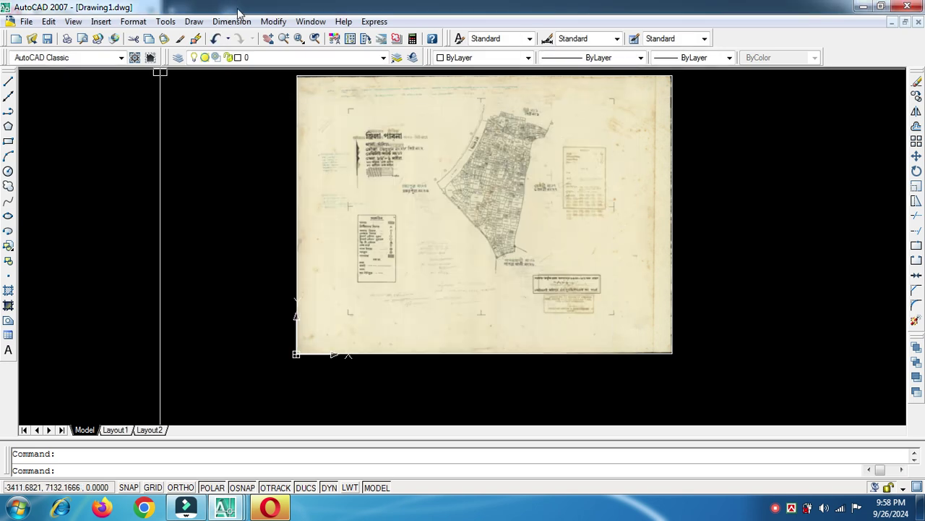
# Step: Turn off the Origin display option of the UCS icon
pyautogui.click(166, 22)
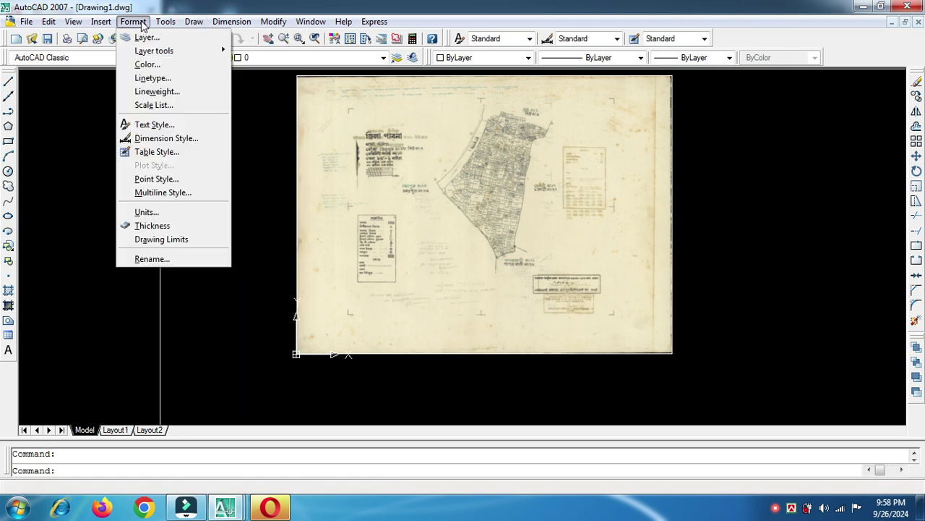
pyautogui.moveTo(108, 29)
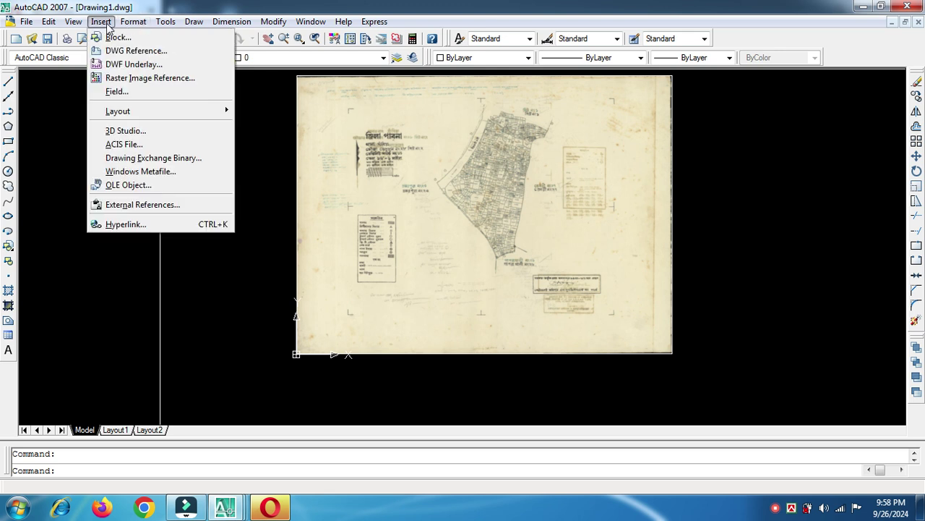
pyautogui.moveTo(55, 29)
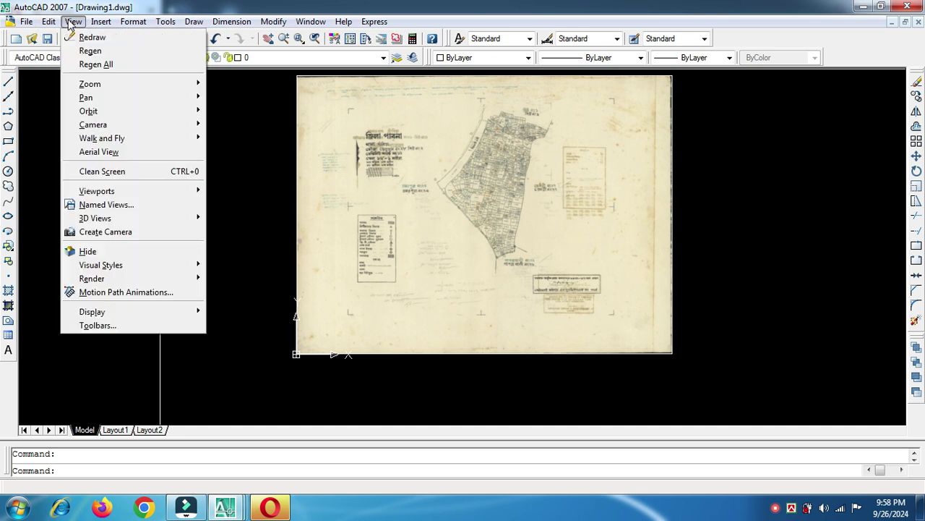
pyautogui.click(143, 313)
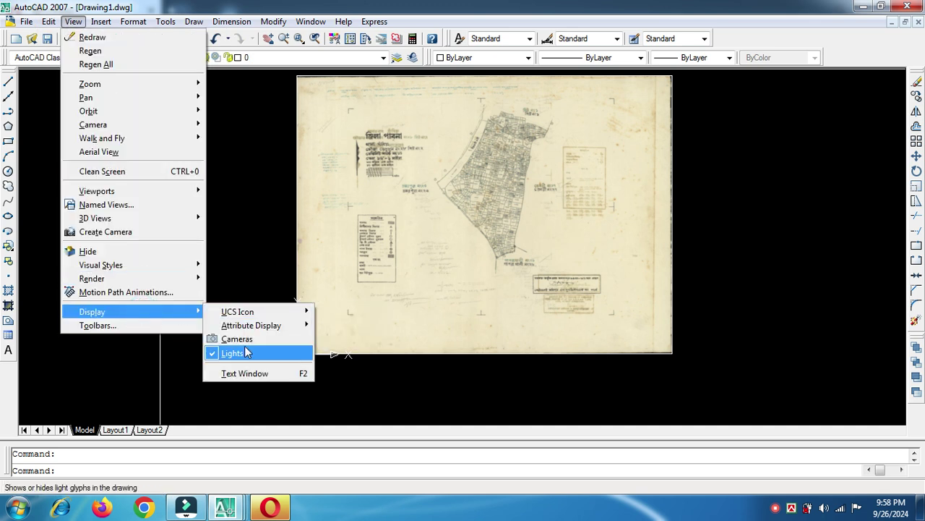
pyautogui.click(242, 312)
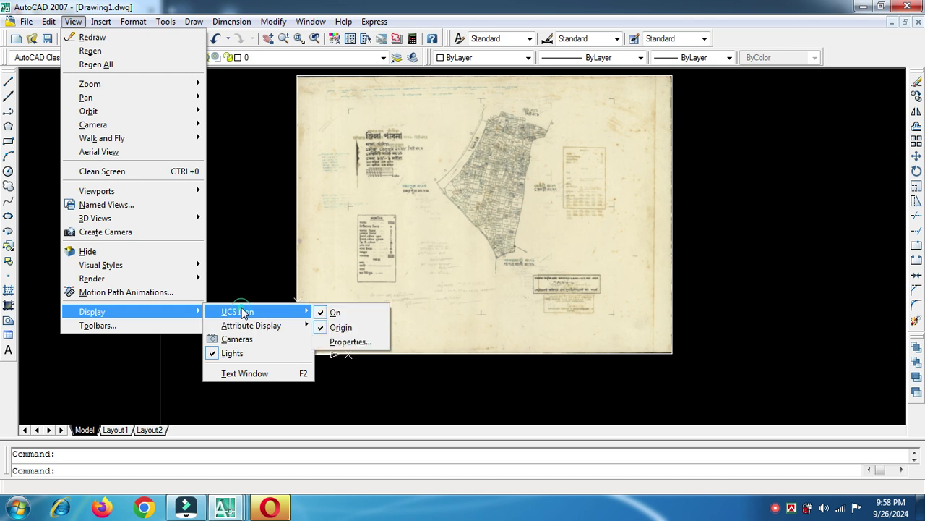
pyautogui.click(337, 329)
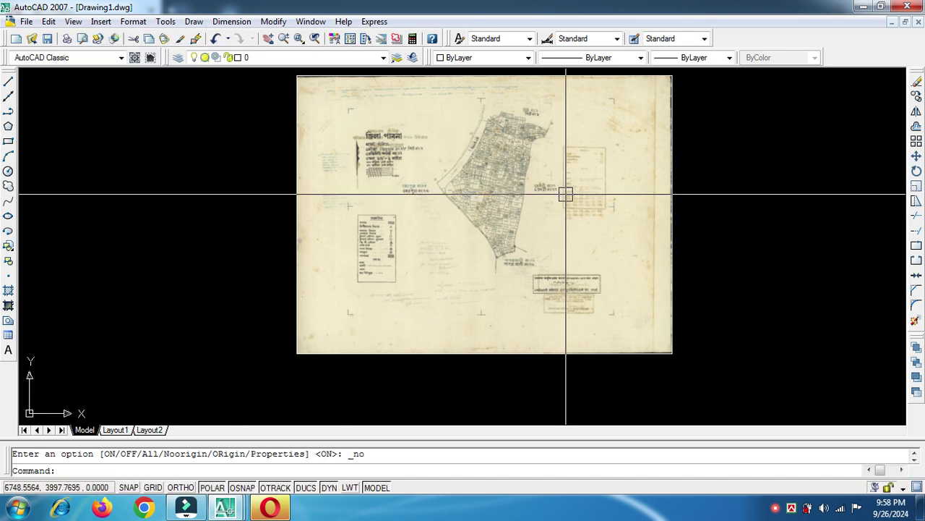
# Step: Examine the map's title and scale block, the plot boundaries and the settlement stamp up close
pyautogui.scroll(3, 565, 194)
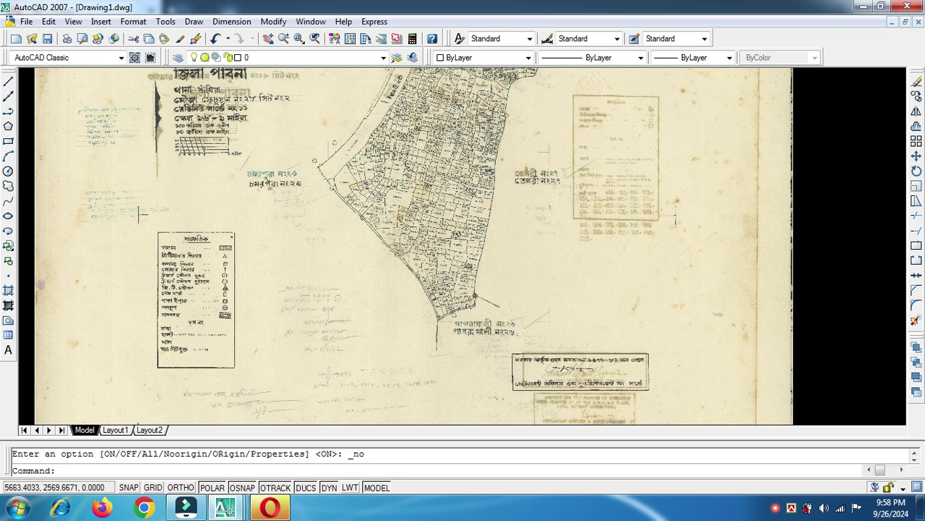
pyautogui.scroll(-2, 140, 214)
pyautogui.scroll(5, 175, 238)
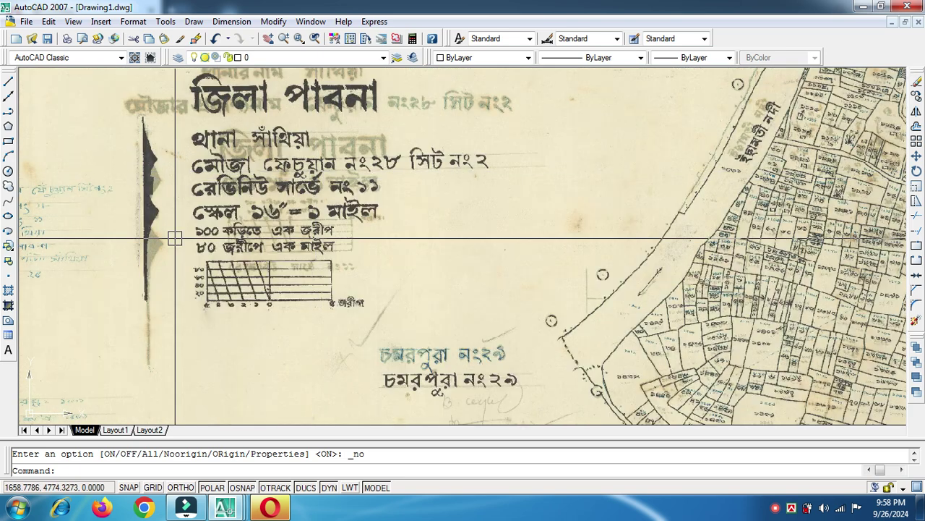
pyautogui.scroll(-2, 174, 238)
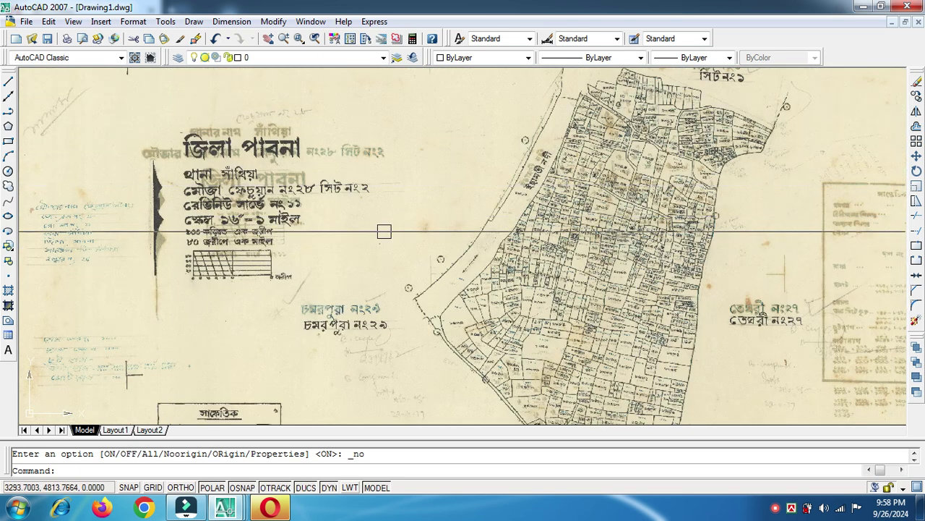
pyautogui.scroll(2, 358, 230)
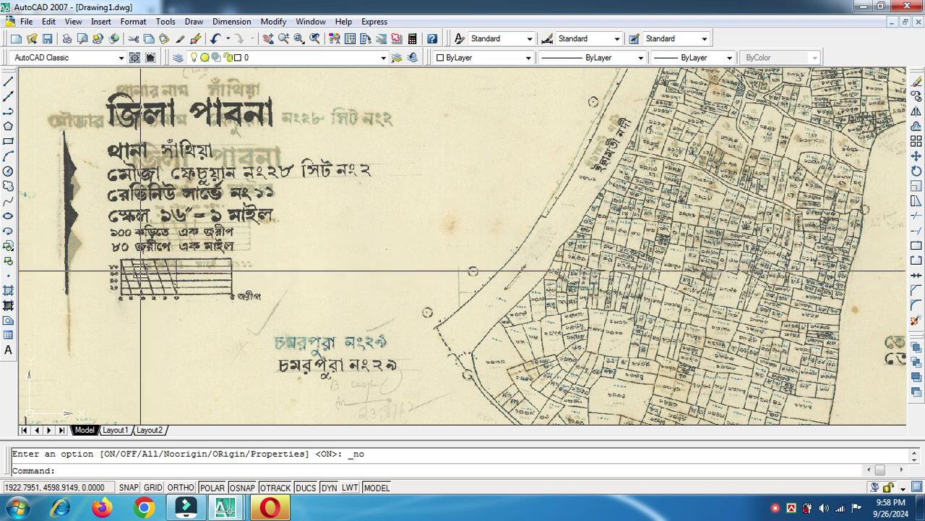
pyautogui.scroll(-1, 189, 253)
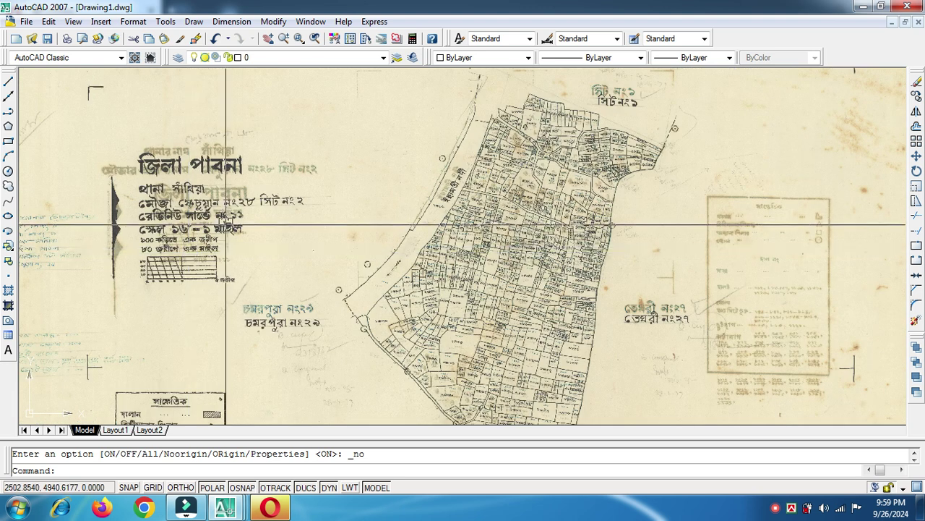
pyautogui.scroll(-1, 226, 225)
pyautogui.scroll(-1, 223, 246)
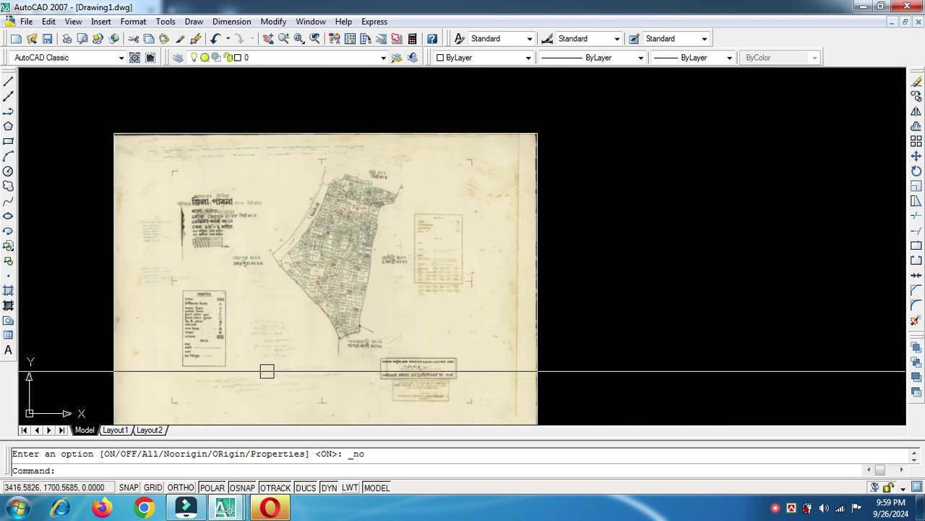
pyautogui.scroll(5, 444, 368)
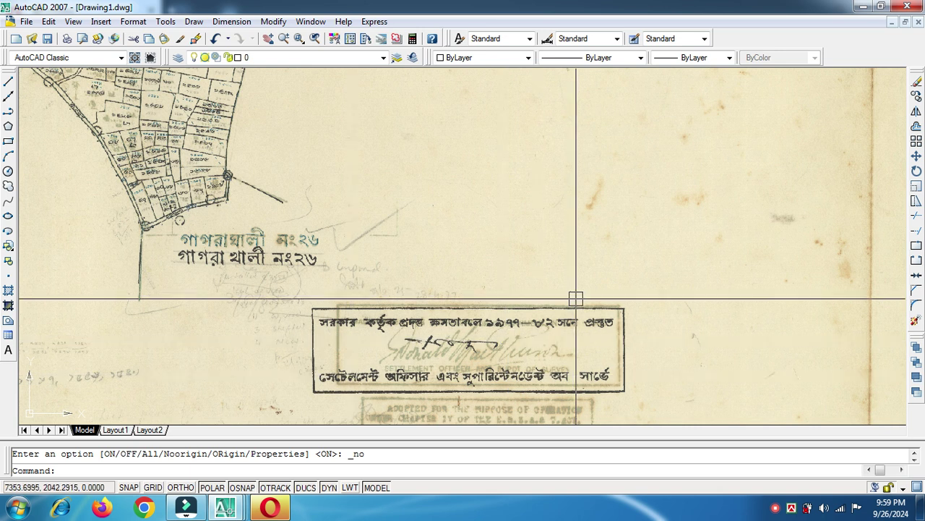
pyautogui.scroll(-1, 576, 299)
pyautogui.scroll(-3, 576, 298)
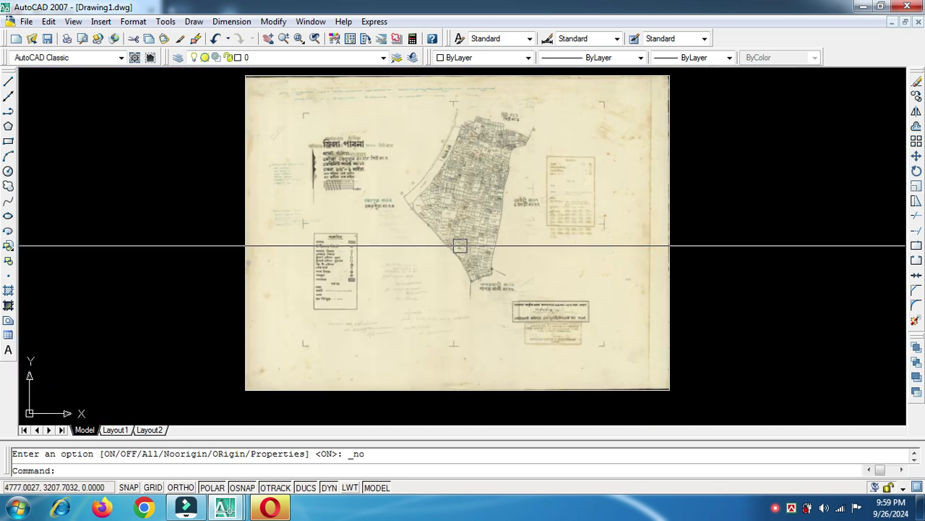
# Step: Examine the plot boundaries and plot numbers near the map's eastern edge up close, down to the small plot marked ২
pyautogui.scroll(5, 499, 167)
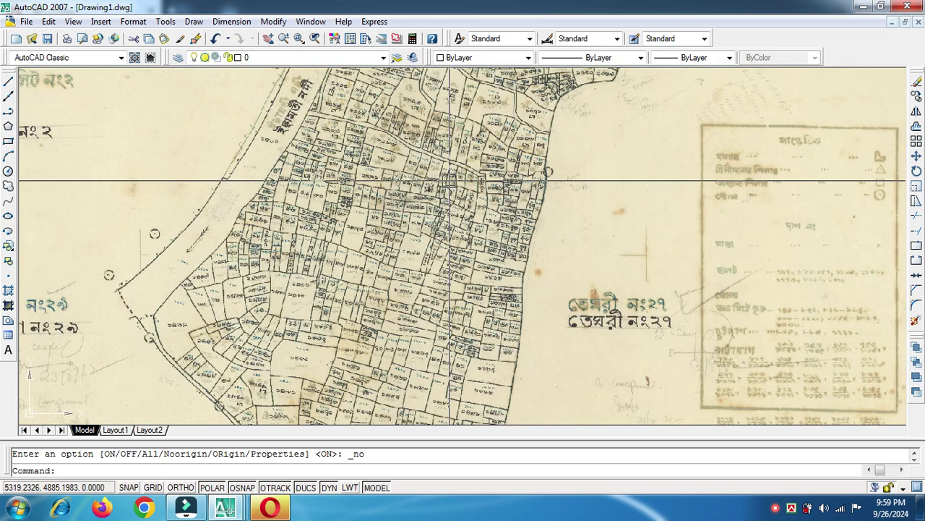
pyautogui.scroll(2, 340, 220)
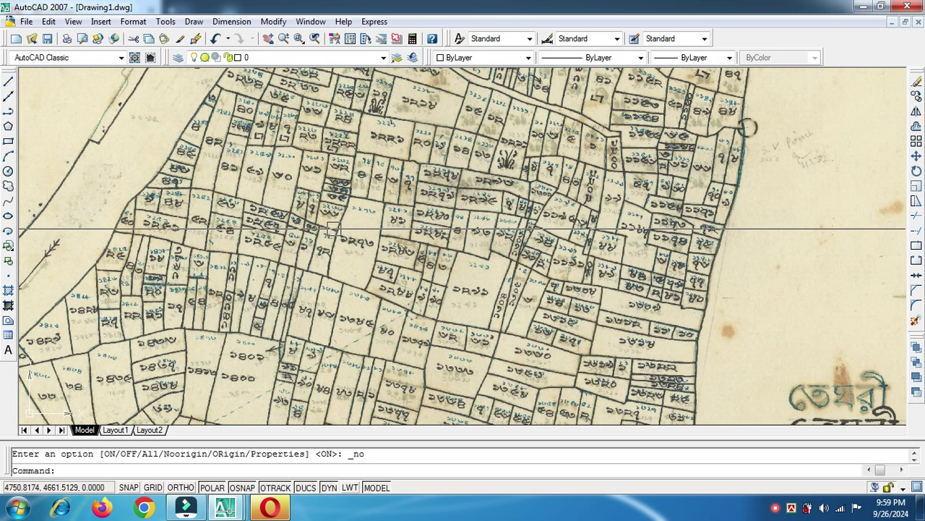
pyautogui.scroll(-3, 320, 245)
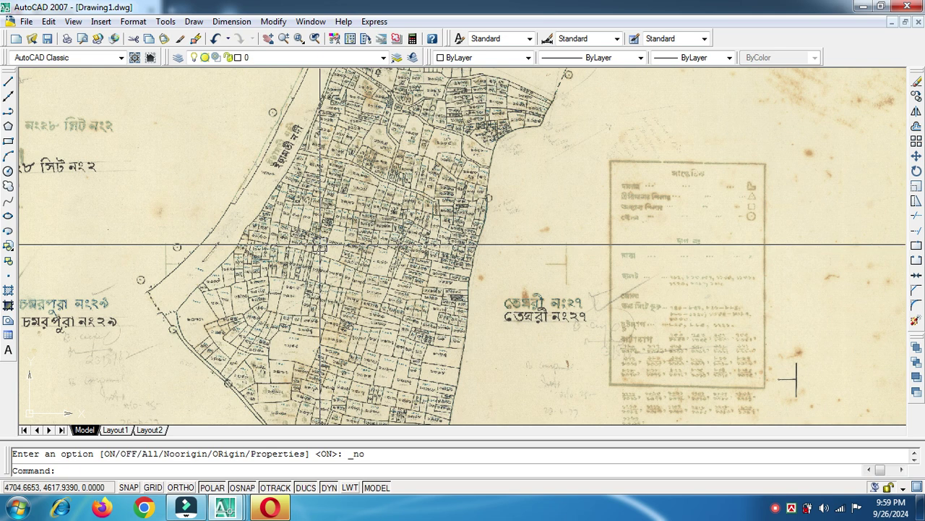
pyautogui.scroll(4, 411, 123)
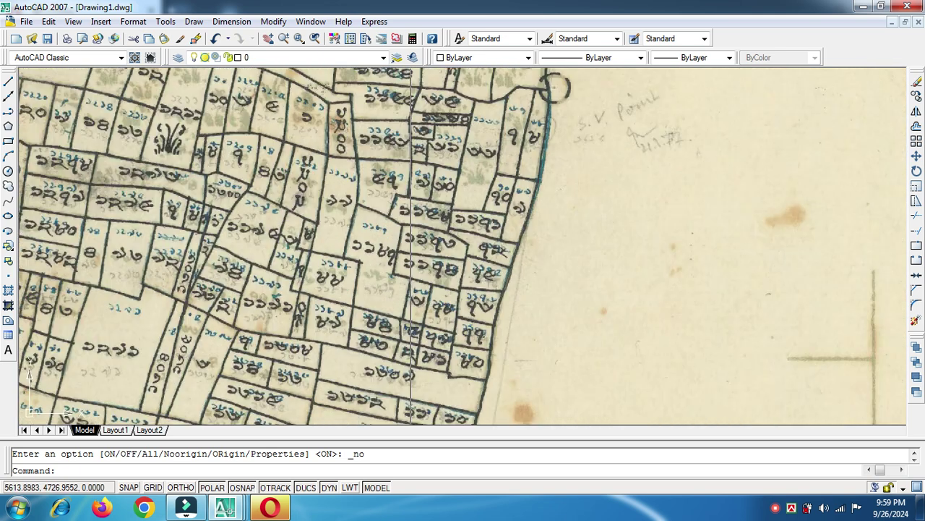
pyautogui.scroll(1, 405, 202)
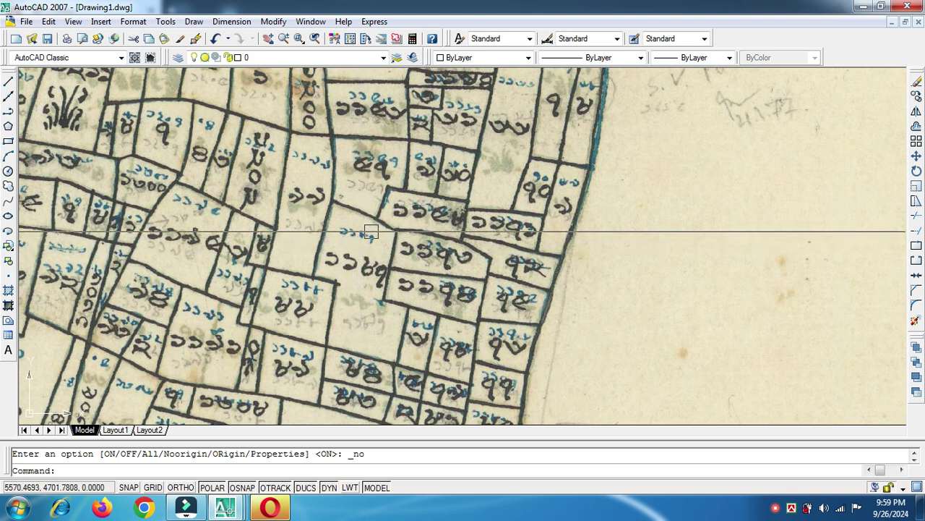
pyautogui.scroll(-3, 433, 209)
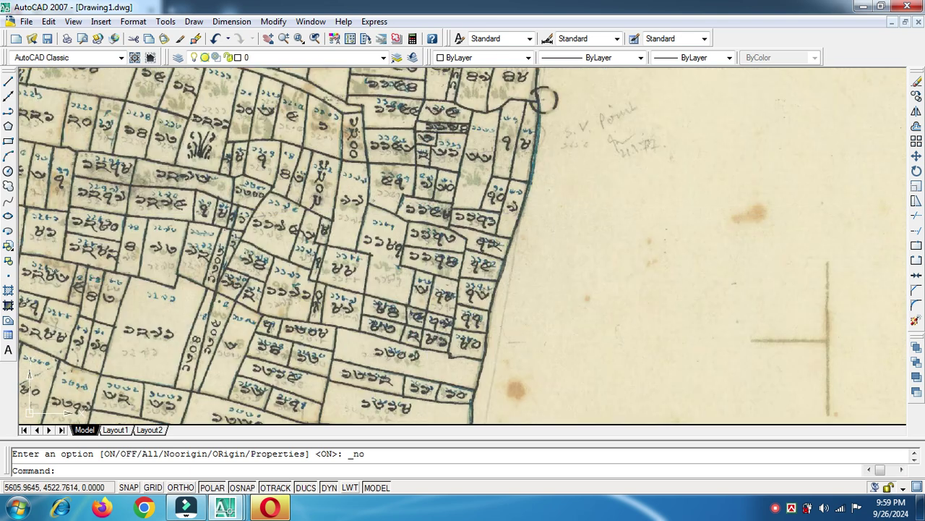
pyautogui.scroll(5, 414, 355)
pyautogui.scroll(5, 414, 355)
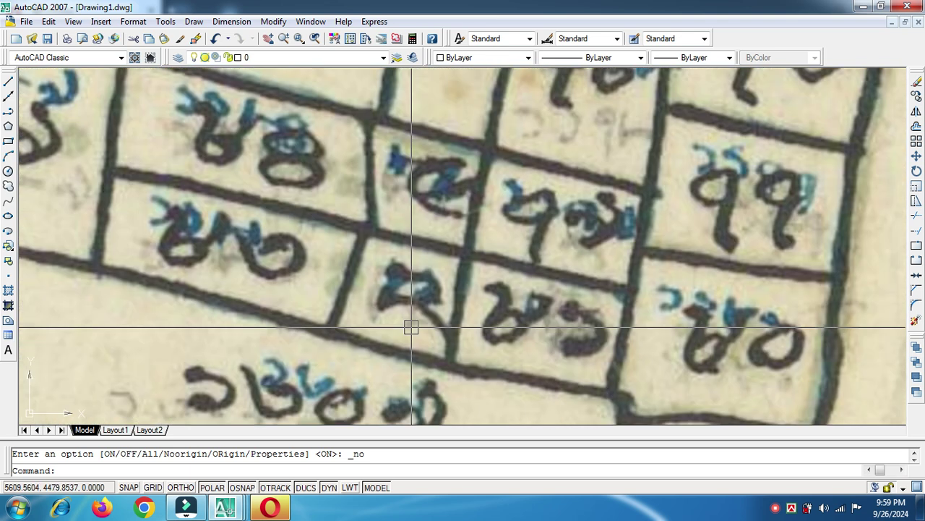
pyautogui.scroll(-3, 401, 245)
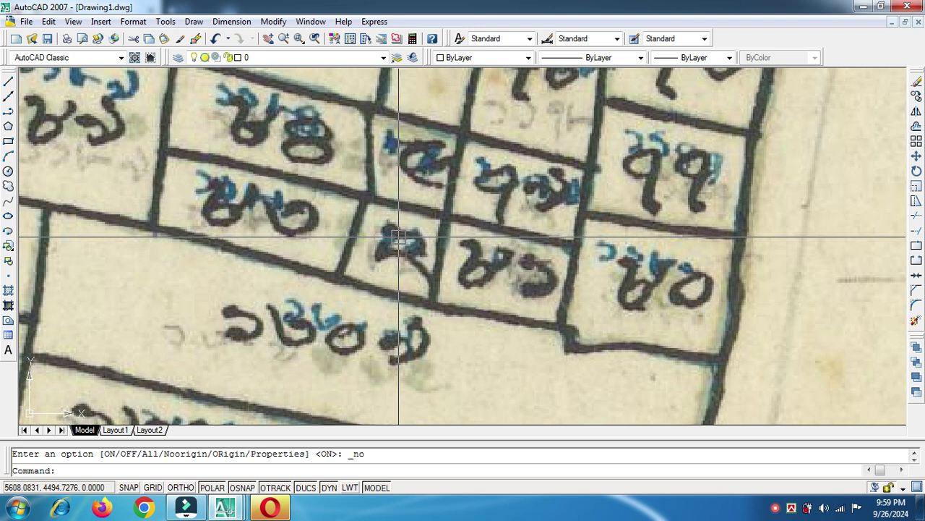
pyautogui.scroll(1, 396, 253)
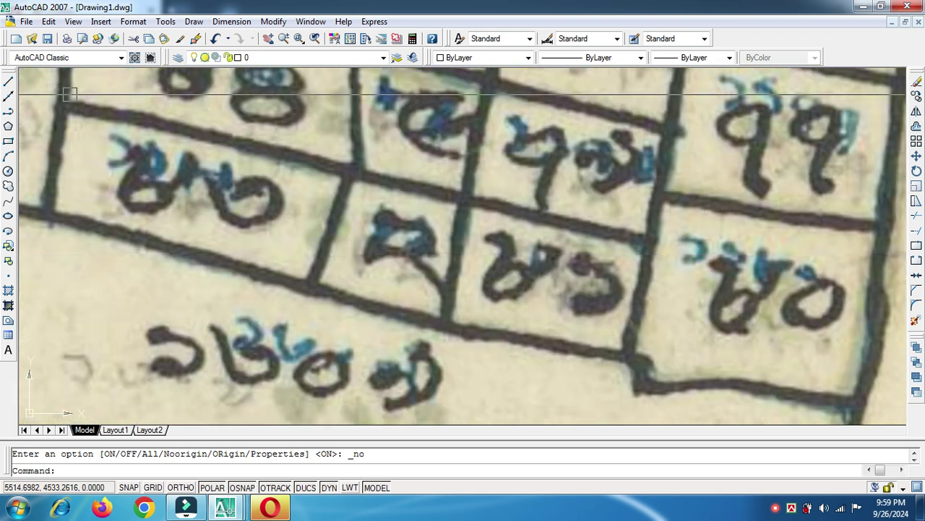
# Step: Trace the small four-sided plot marked ২ with a polyline ending at its start corner, its western side about 35 units long
pyautogui.click(9, 112)
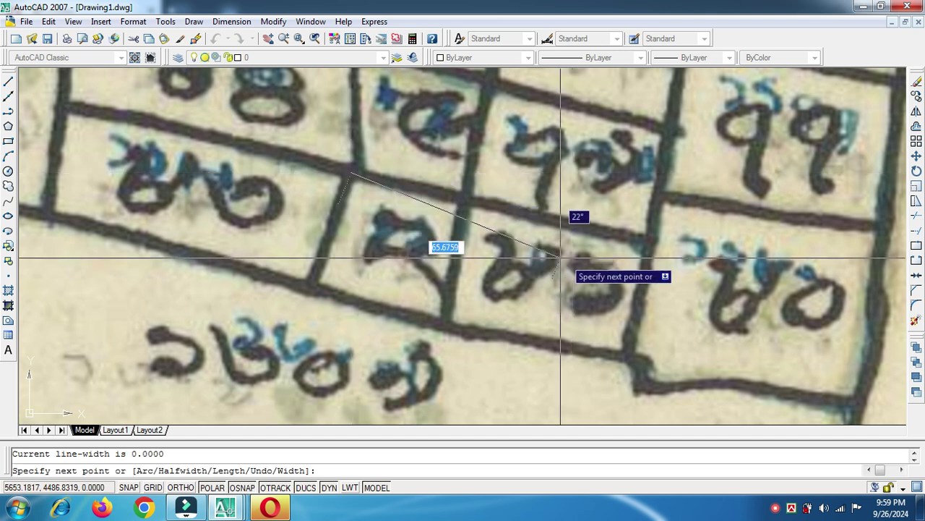
pyautogui.click(465, 198)
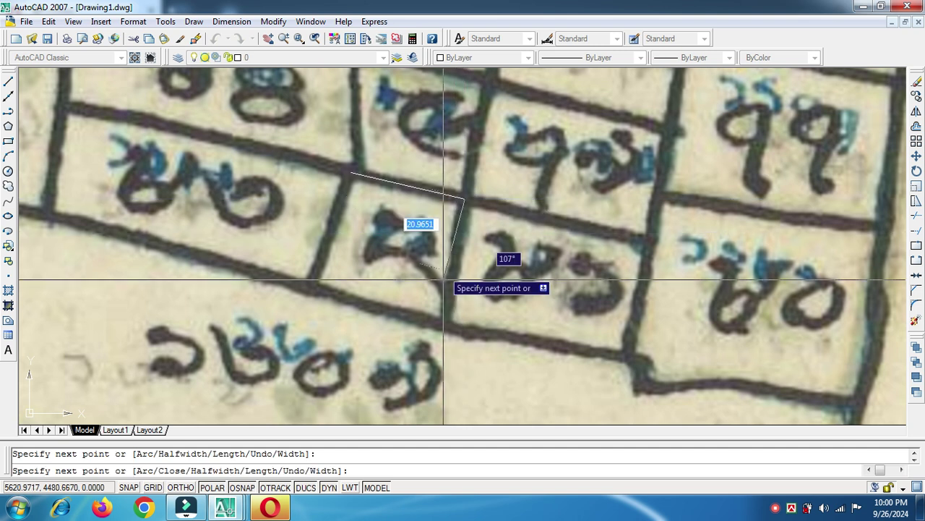
pyautogui.click(443, 323)
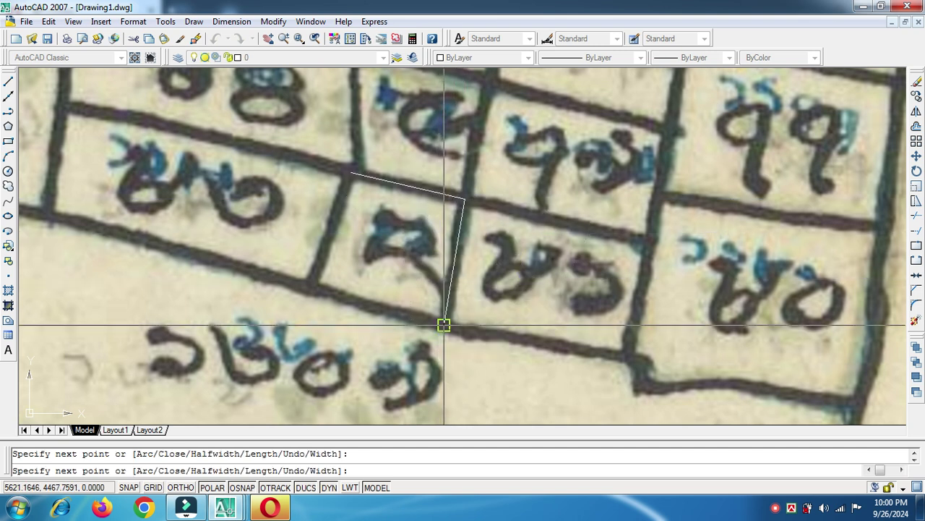
pyautogui.click(308, 288)
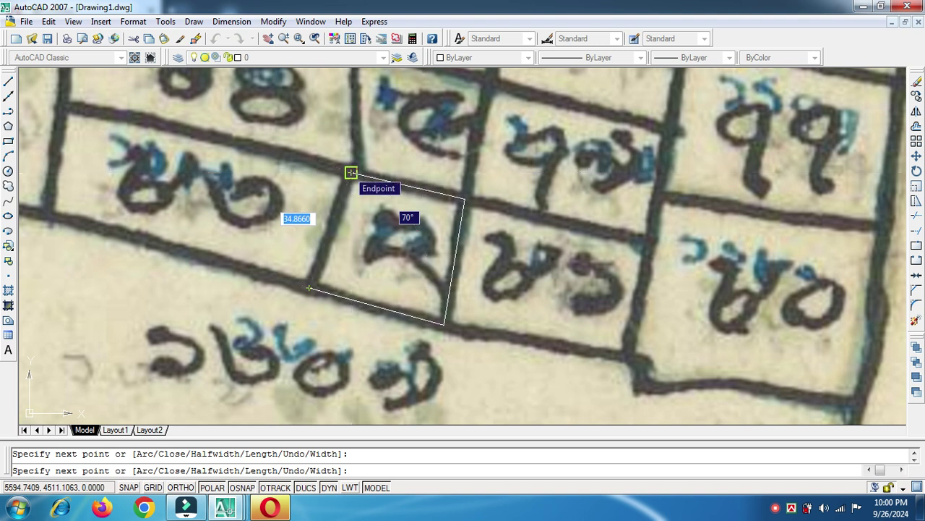
pyautogui.click(350, 172)
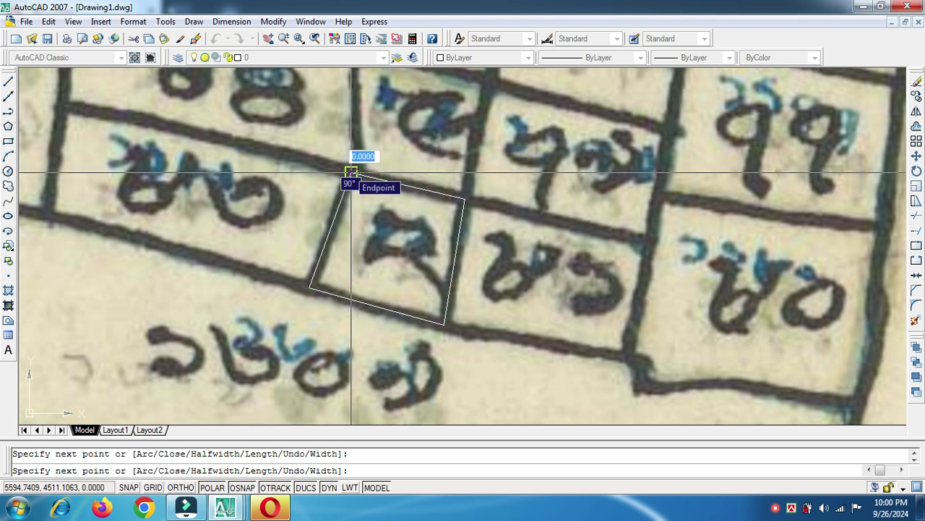
pyautogui.press('Escape')
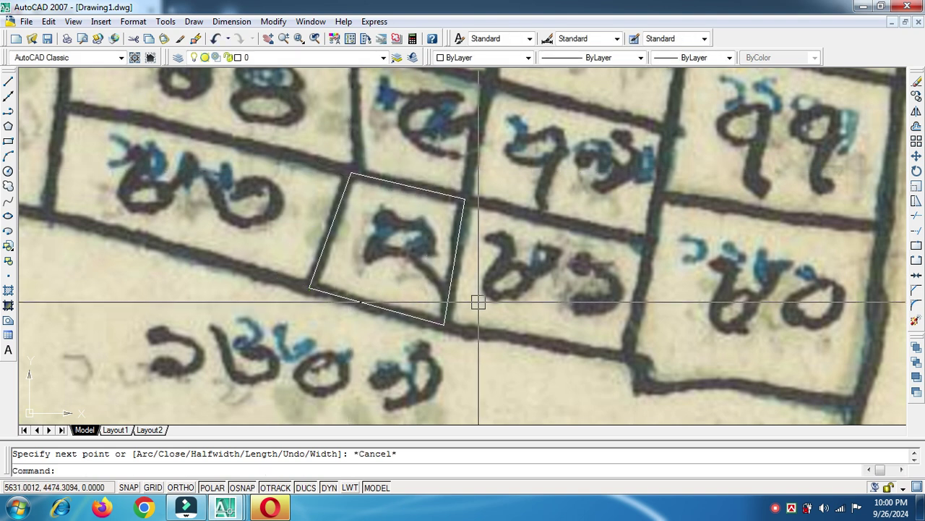
# Step: Trace the plot marked ৫, directly above the first outline, with a four-sided polyline ending at its start corner, about 32 by 36 units
pyautogui.scroll(1, 314, 341)
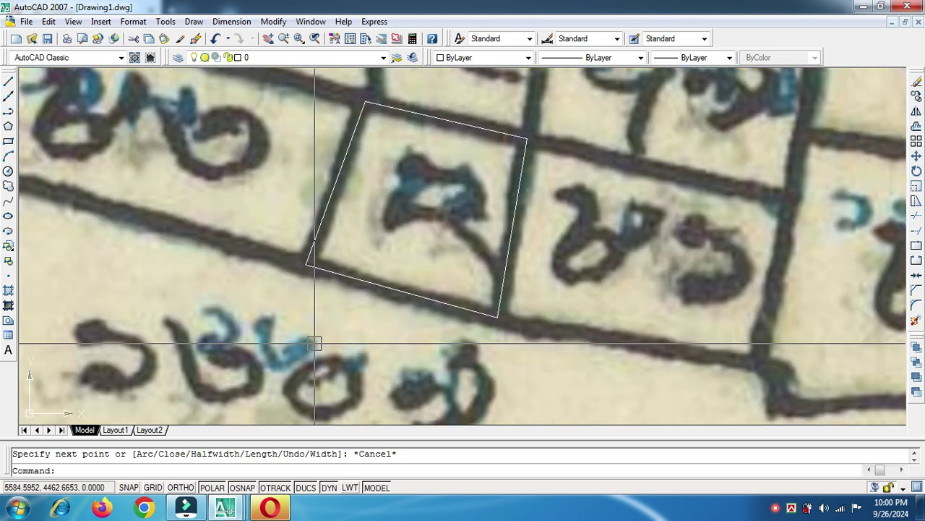
pyautogui.scroll(-2, 315, 343)
pyautogui.scroll(-5, 314, 341)
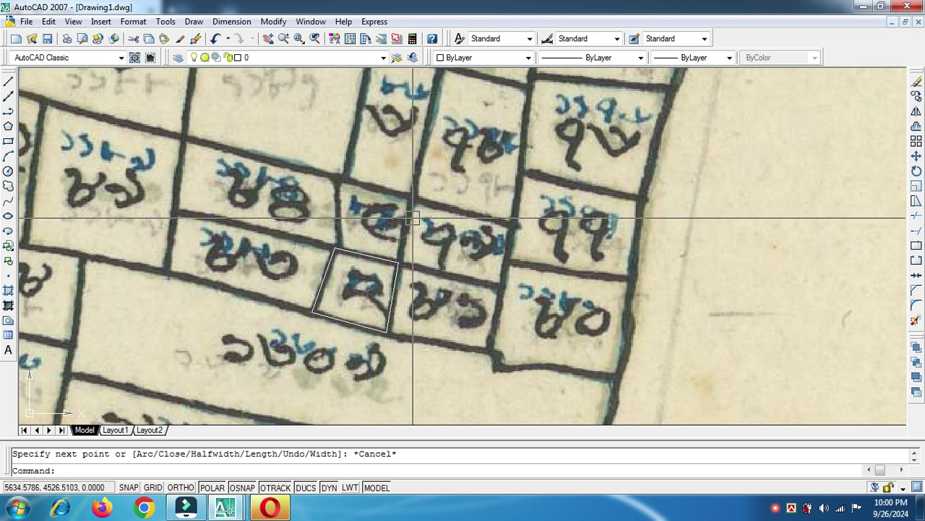
pyautogui.scroll(5, 412, 217)
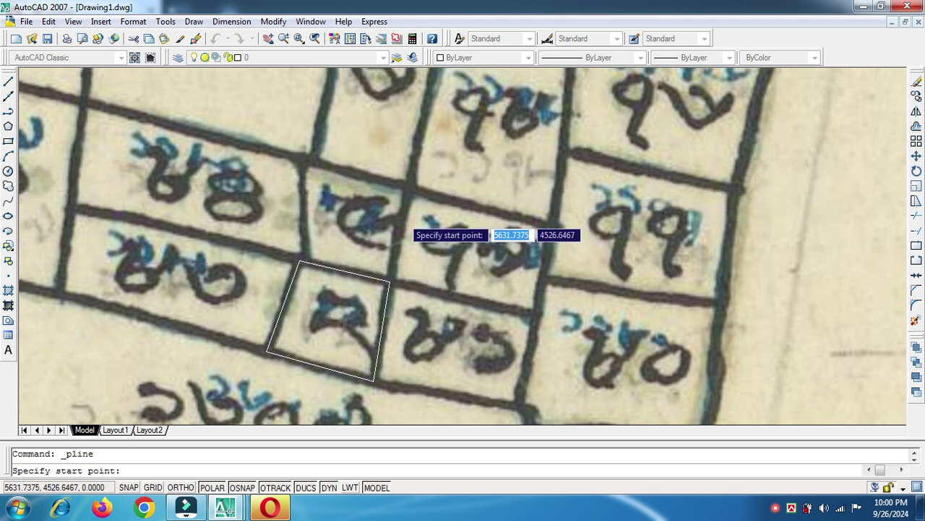
pyautogui.scroll(2, 405, 217)
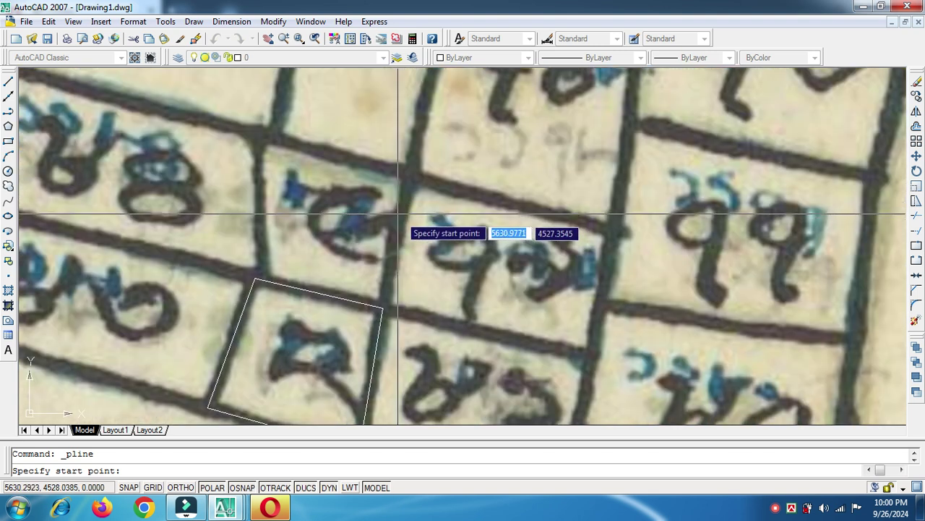
pyautogui.click(264, 135)
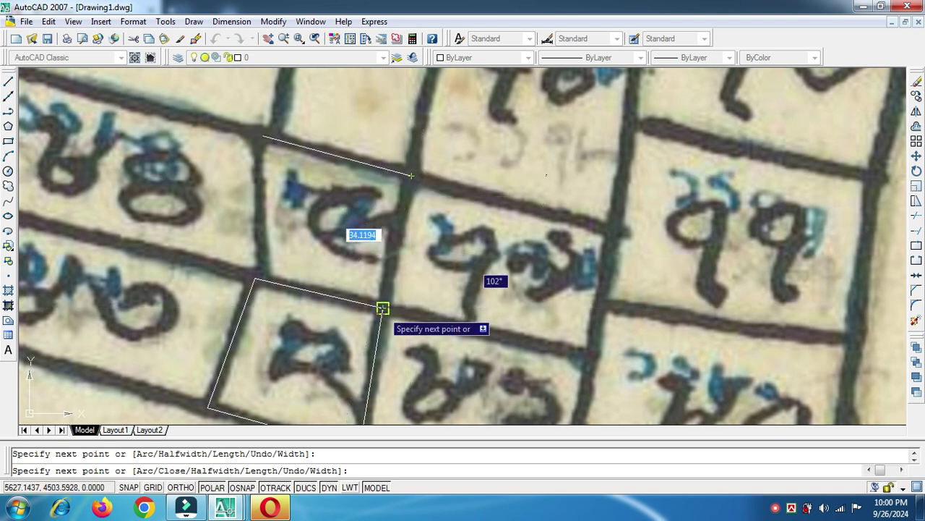
pyautogui.click(383, 309)
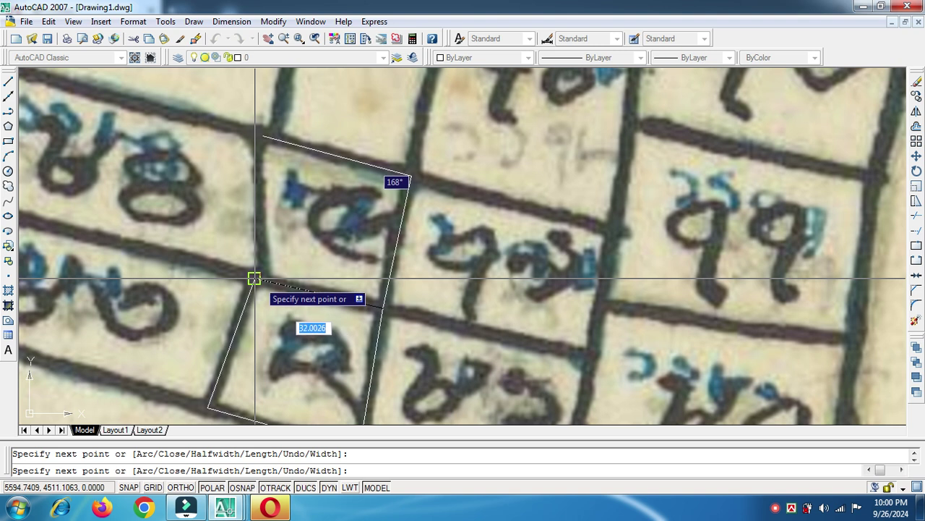
pyautogui.scroll(2, 254, 278)
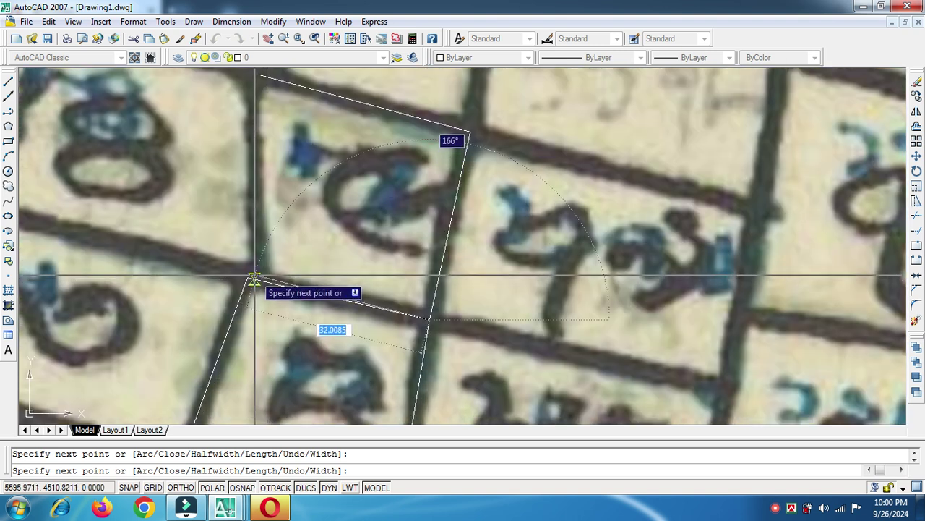
pyautogui.click(253, 278)
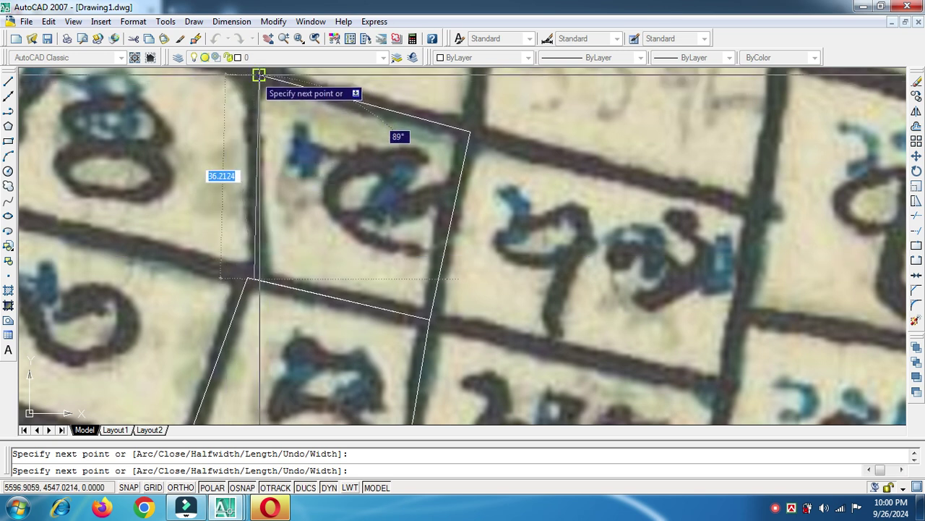
pyautogui.scroll(-1, 289, 231)
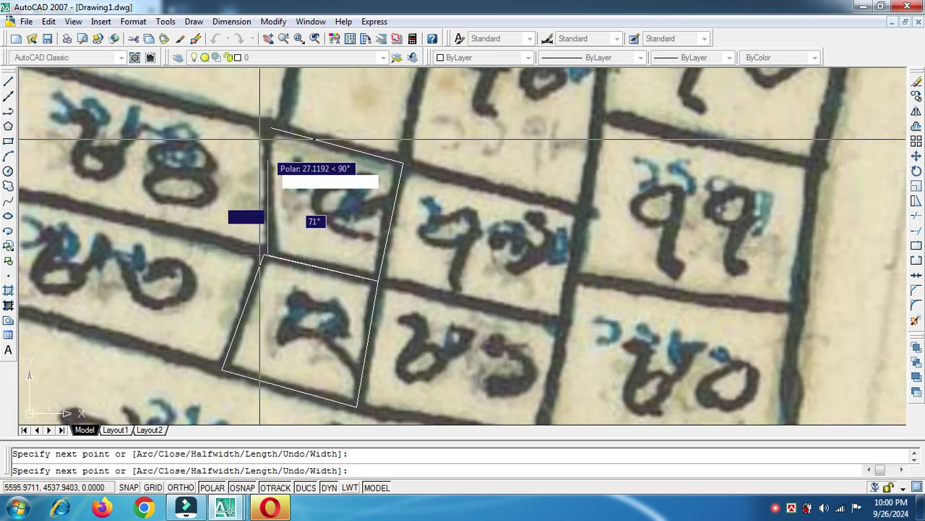
pyautogui.scroll(1, 268, 144)
pyautogui.scroll(3, 269, 137)
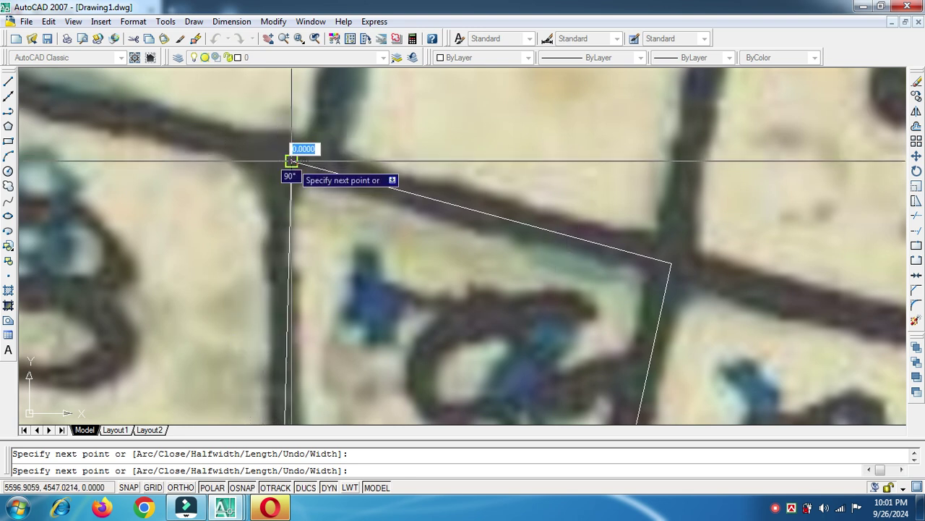
pyautogui.press('Escape')
pyautogui.scroll(-5, 374, 229)
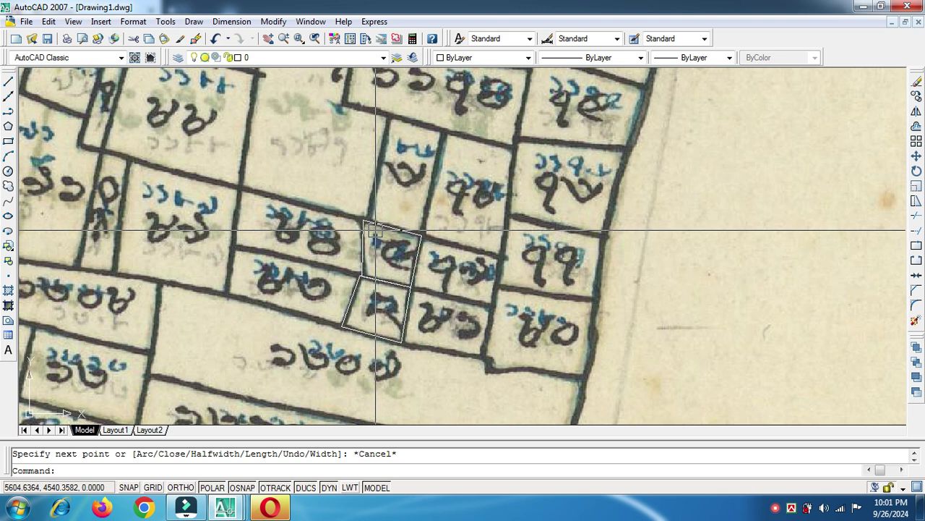
# Step: Trace the narrow plot marked ৬, above the second outline, with a four-sided polyline about 69.5 units long, ending at its start corner
pyautogui.scroll(3, 375, 230)
pyautogui.scroll(-2, 413, 174)
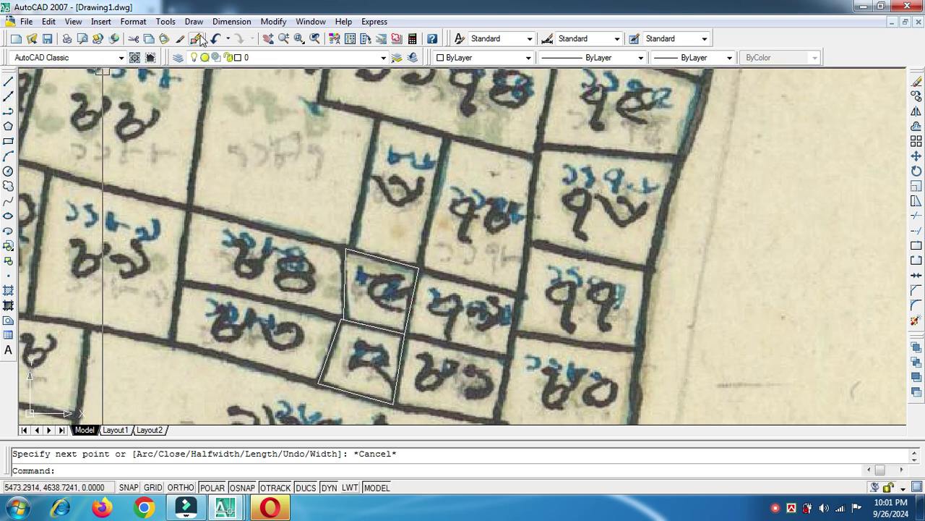
pyautogui.click(8, 110)
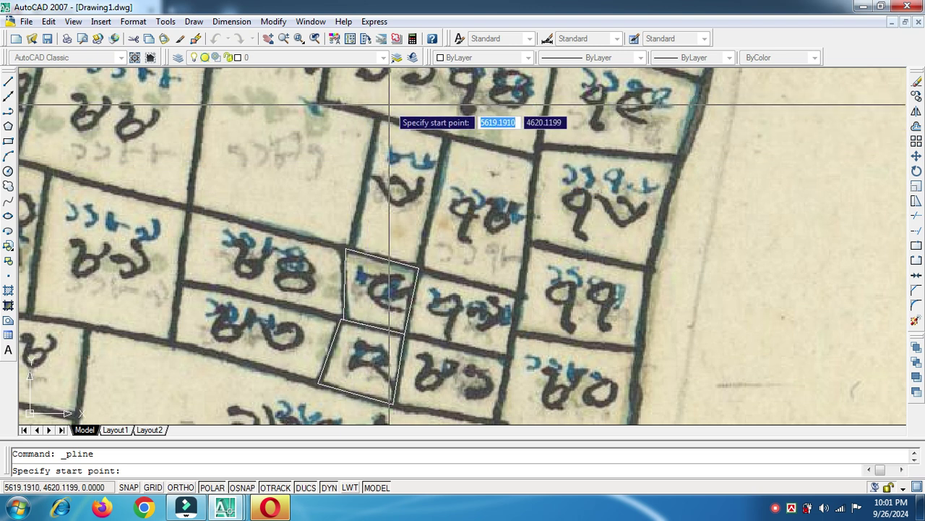
pyautogui.scroll(2, 402, 108)
pyautogui.click(371, 123)
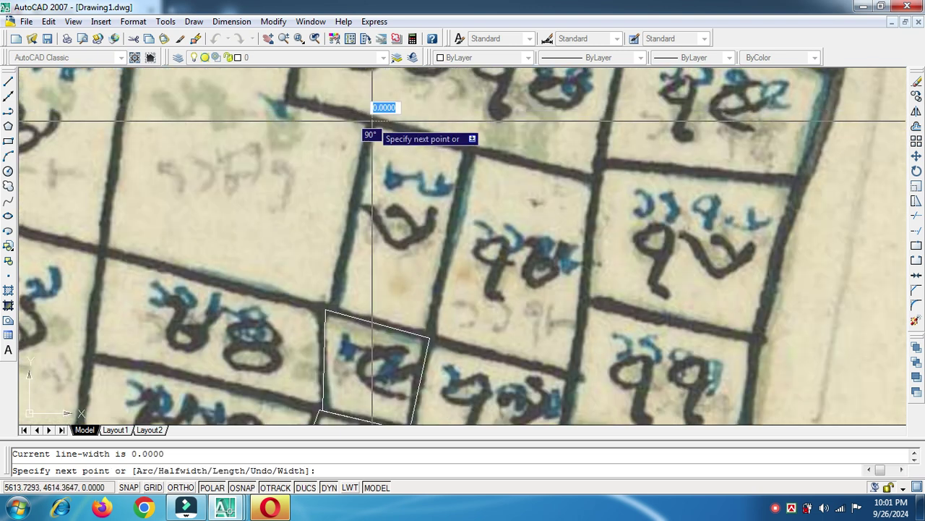
pyautogui.click(474, 150)
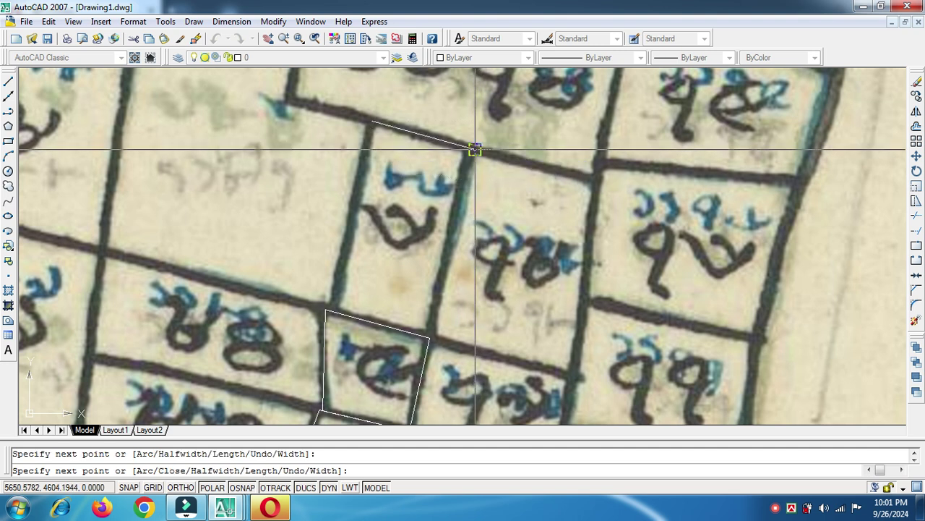
pyautogui.click(429, 337)
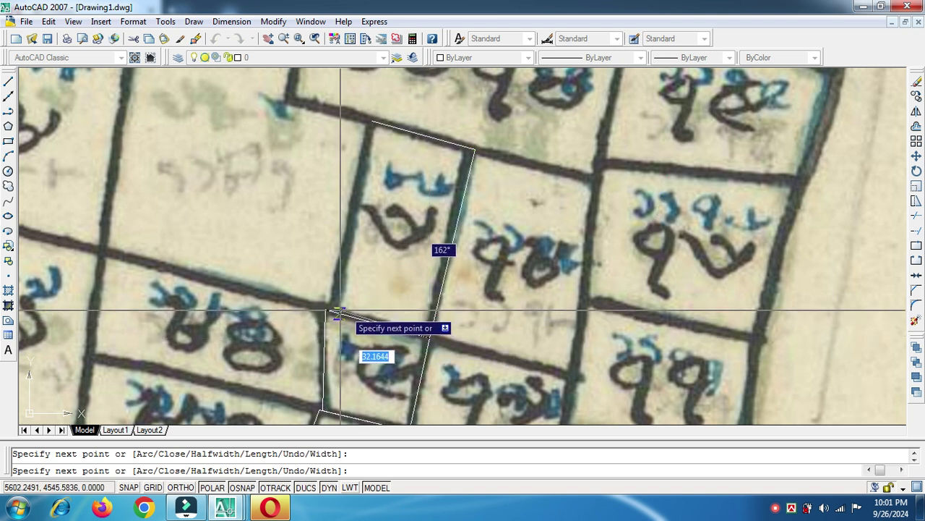
pyautogui.click(326, 310)
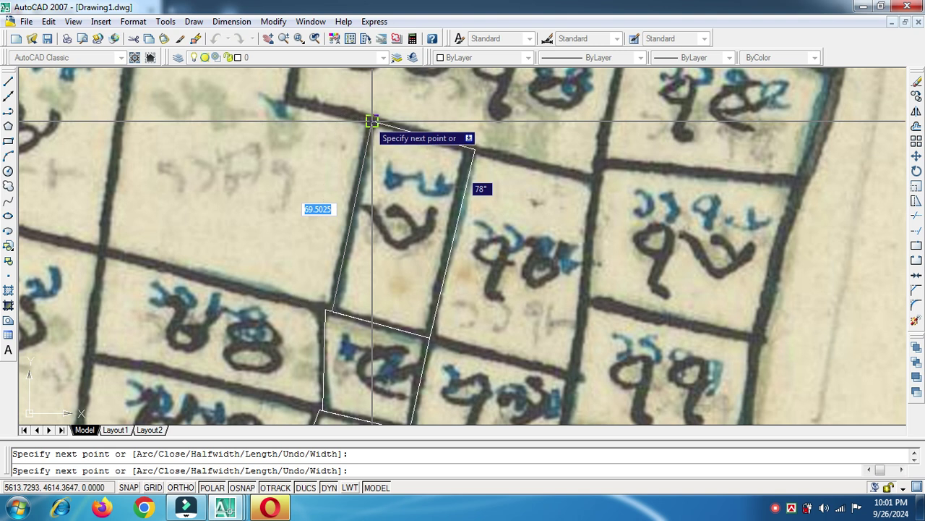
pyautogui.click(371, 121)
pyautogui.press('Escape')
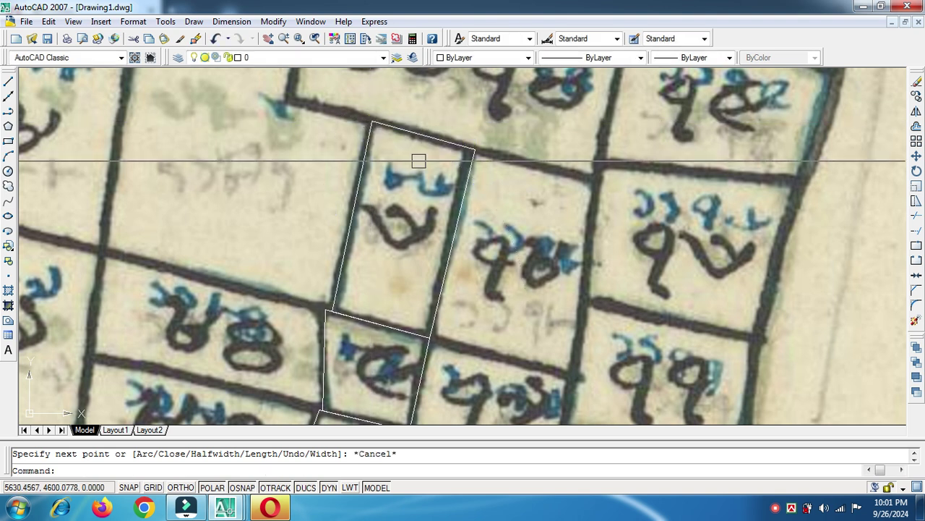
pyautogui.scroll(-3, 339, 333)
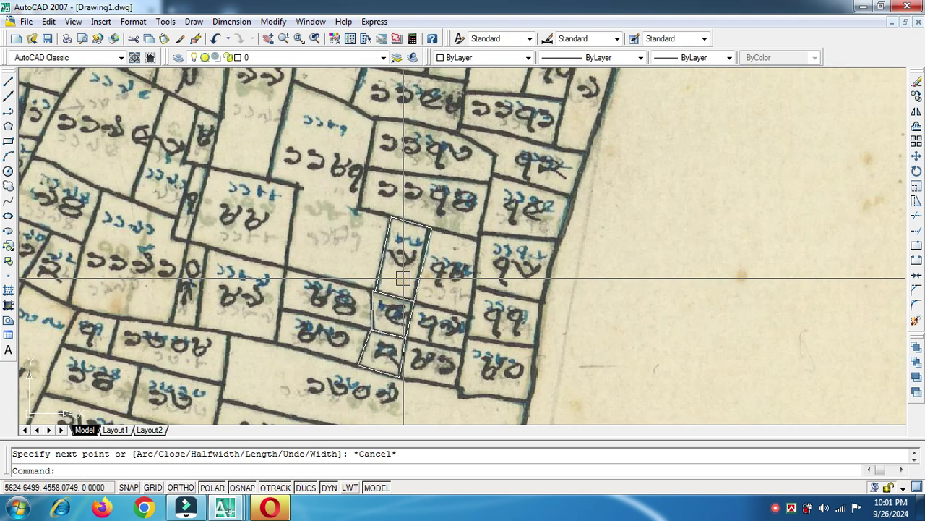
pyautogui.scroll(2, 391, 297)
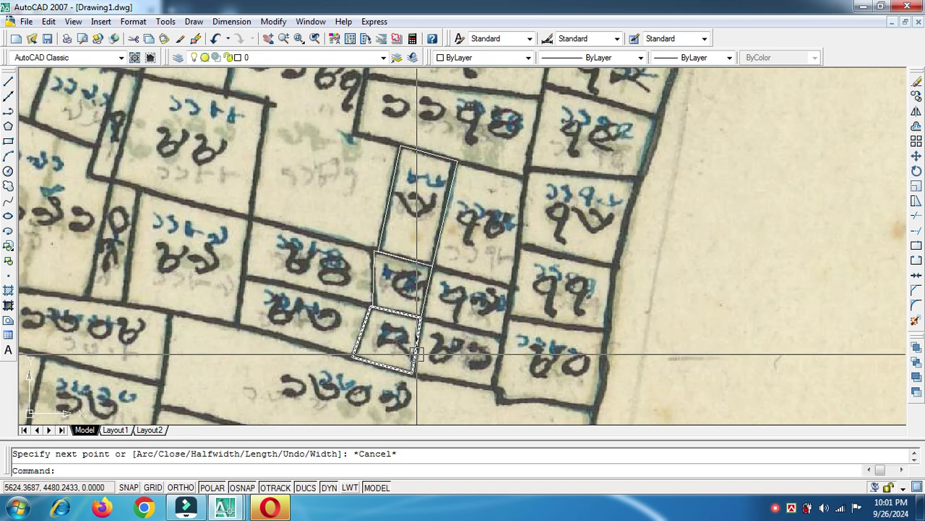
# Step: List the properties of the narrow polyline around the plot marked ৬ and copy its area value
pyautogui.scroll(1, 424, 354)
pyautogui.scroll(-3, 428, 349)
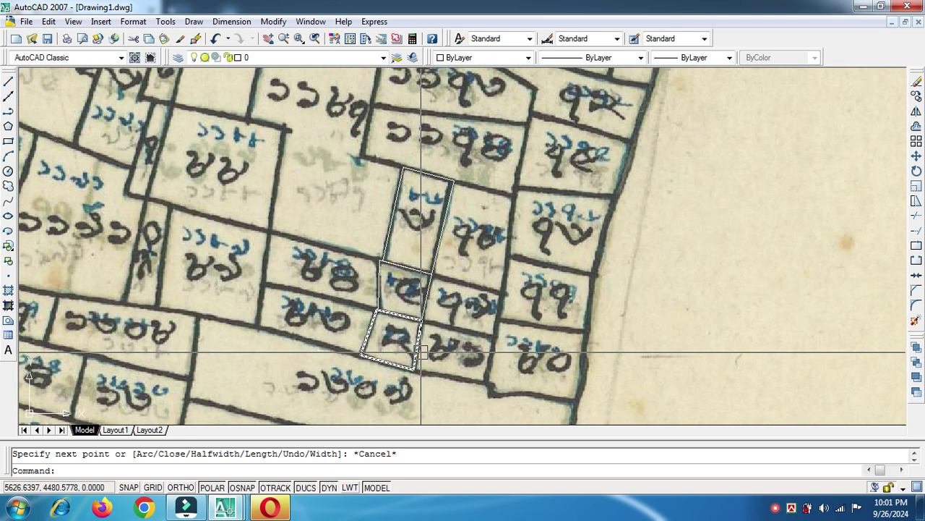
pyautogui.scroll(2, 445, 161)
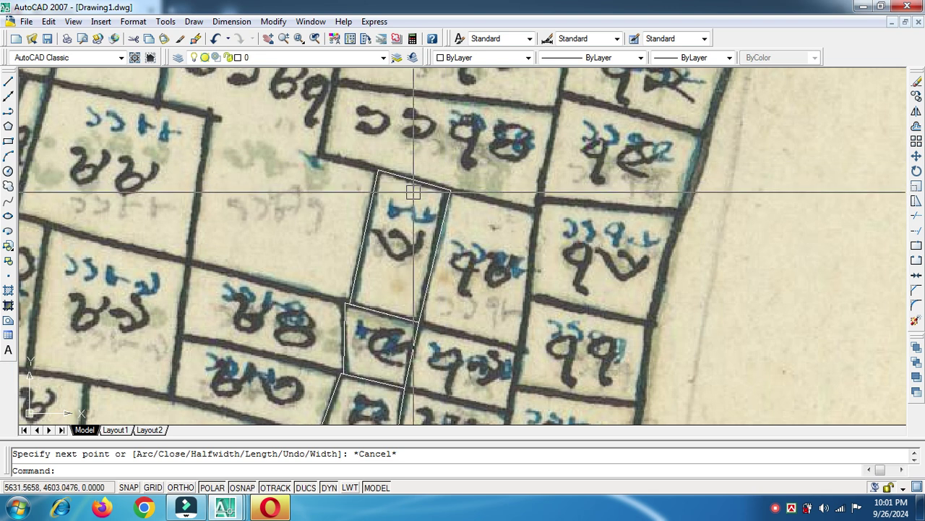
pyautogui.click(432, 263)
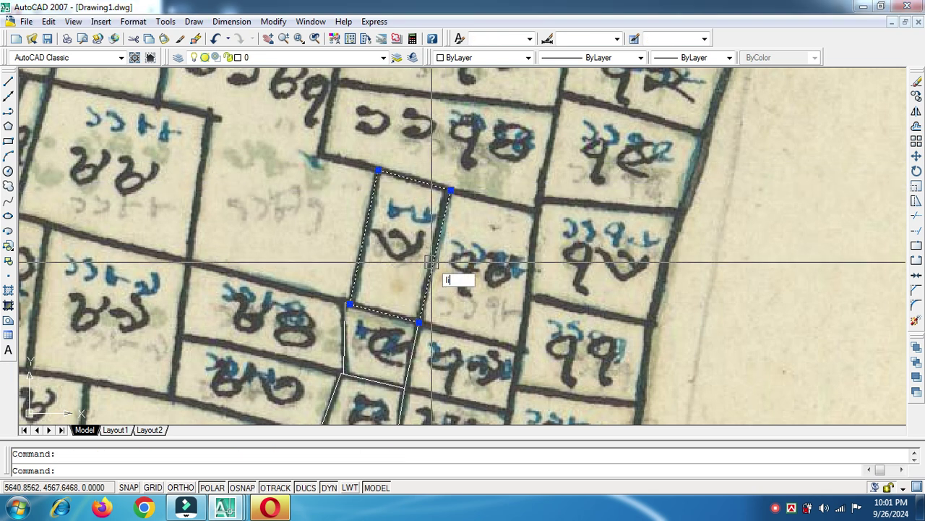
pyautogui.press('Return')
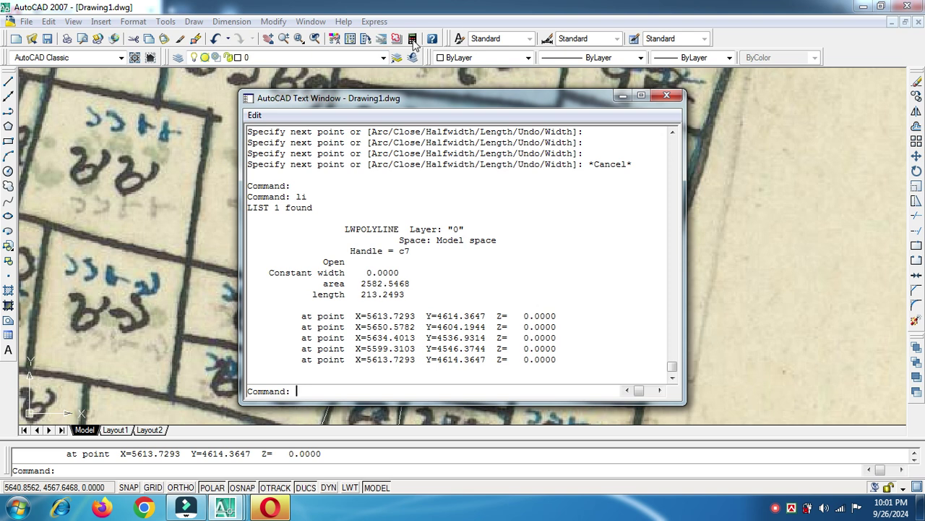
pyautogui.moveTo(411, 283); pyautogui.dragTo(362, 286)
pyautogui.hotkey('ctrl', 'c')
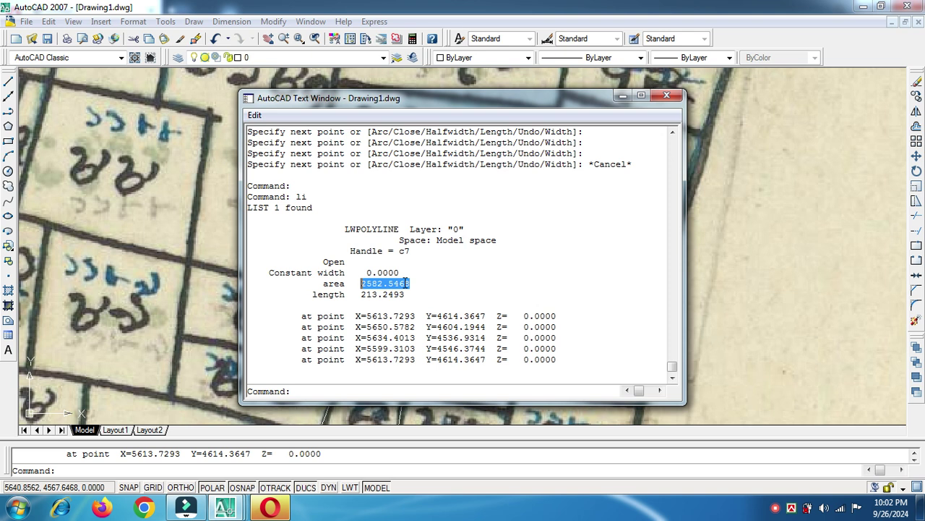
# Step: Open the QuickCalc calculator and ready its expression line for input
pyautogui.click(414, 42)
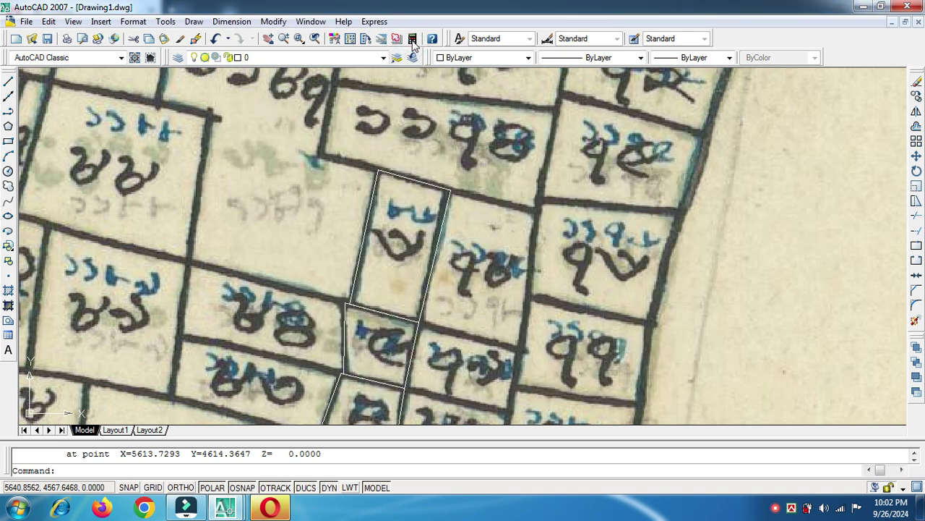
pyautogui.click(414, 42)
pyautogui.click(411, 38)
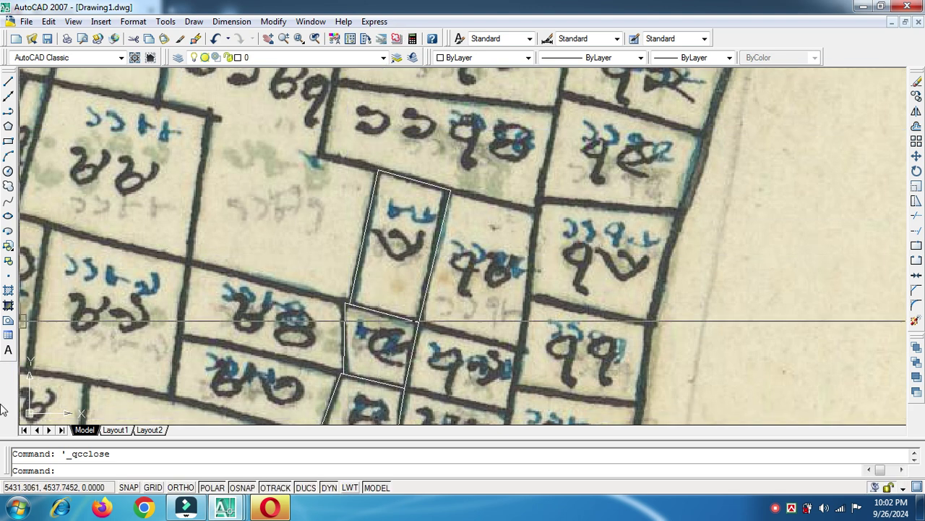
pyautogui.click(412, 39)
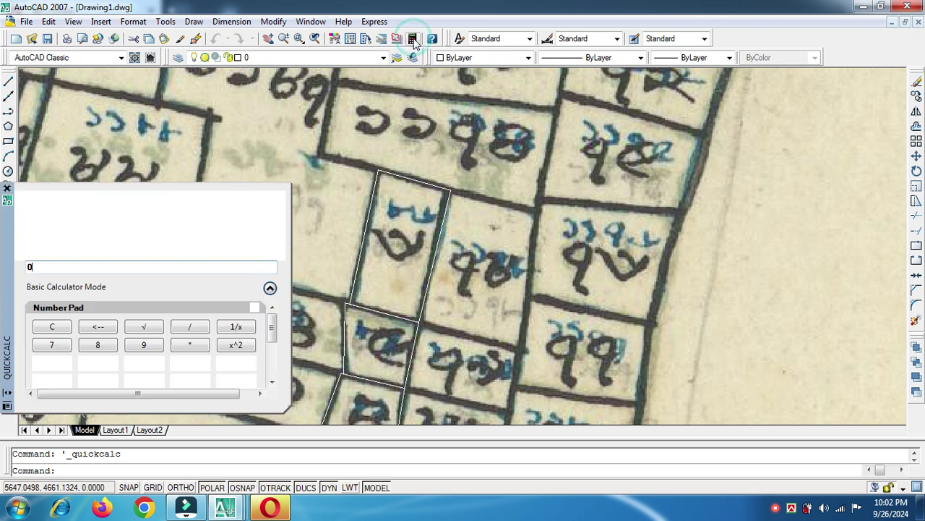
pyautogui.click(41, 244)
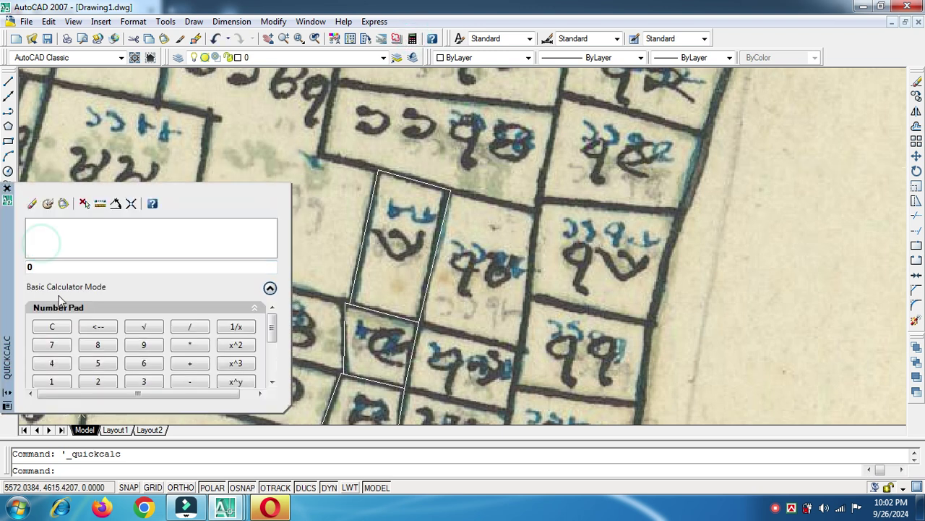
pyautogui.click(32, 267)
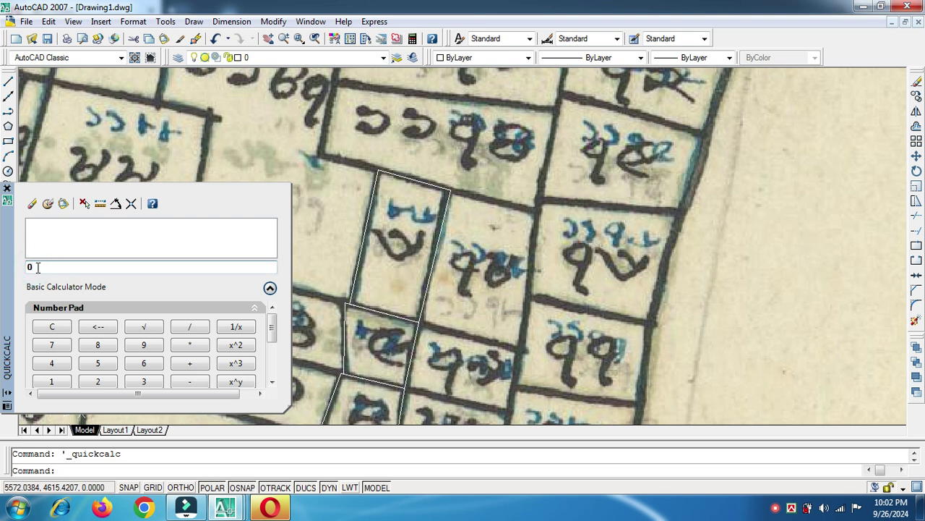
# Step: Calculate the size of plot ৬ by dividing its copied area, 2582.5468, by 435.6
pyautogui.hotkey('ctrl', 'v')
pyautogui.click(60, 364)
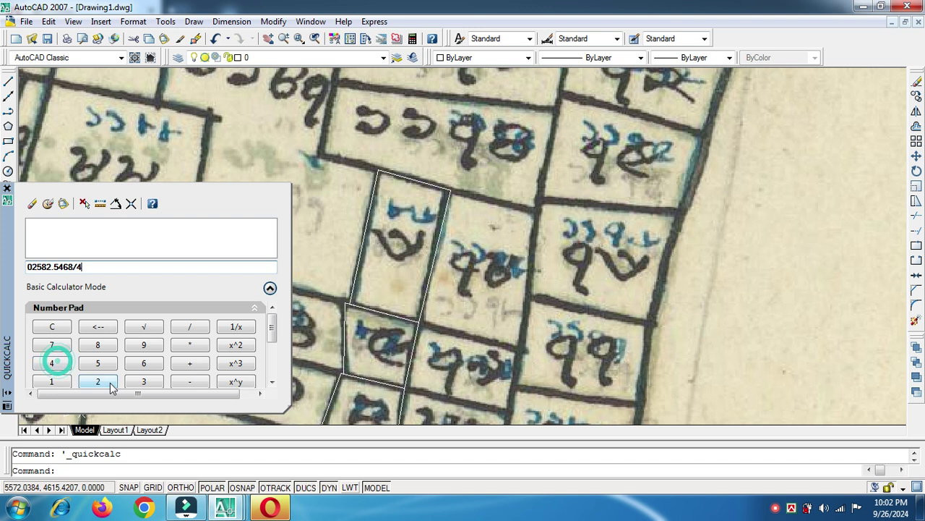
pyautogui.click(141, 381)
pyautogui.click(101, 366)
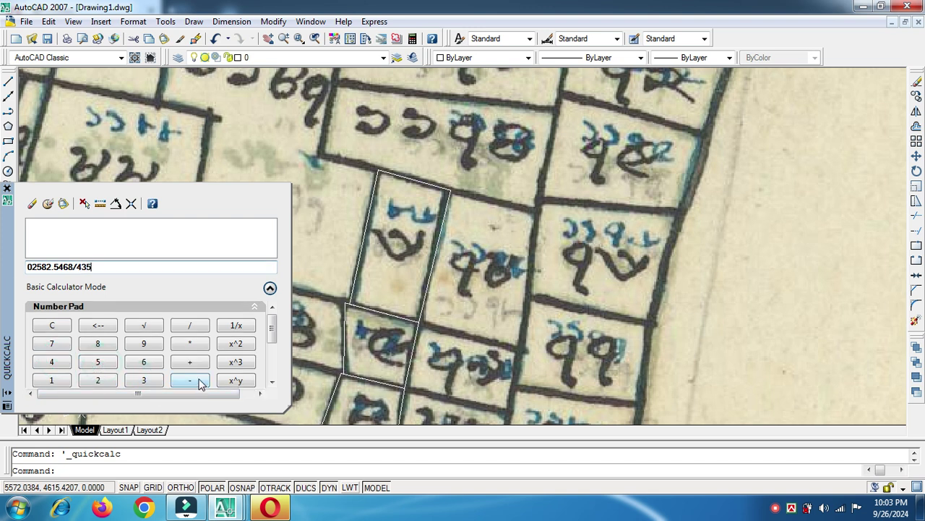
pyautogui.moveTo(271, 337); pyautogui.dragTo(277, 364)
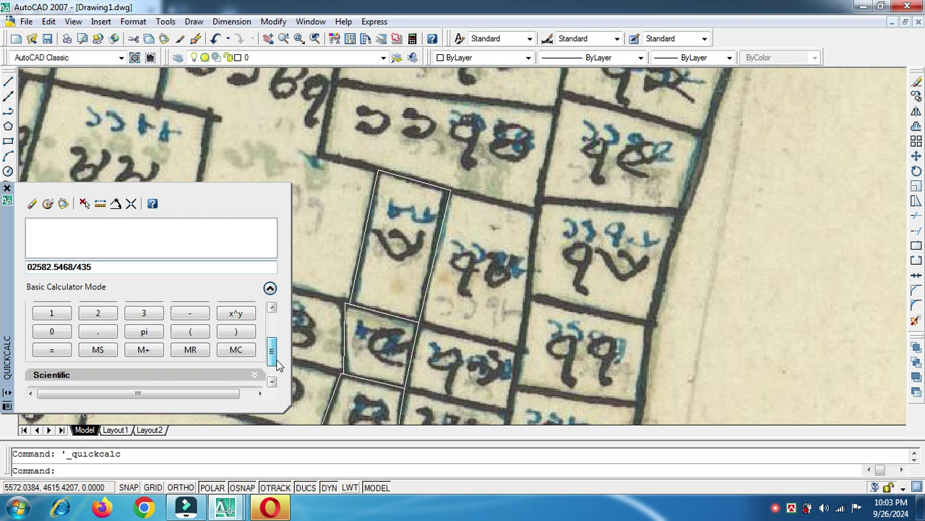
pyautogui.click(99, 331)
pyautogui.scroll(2, 269, 349)
pyautogui.click(143, 329)
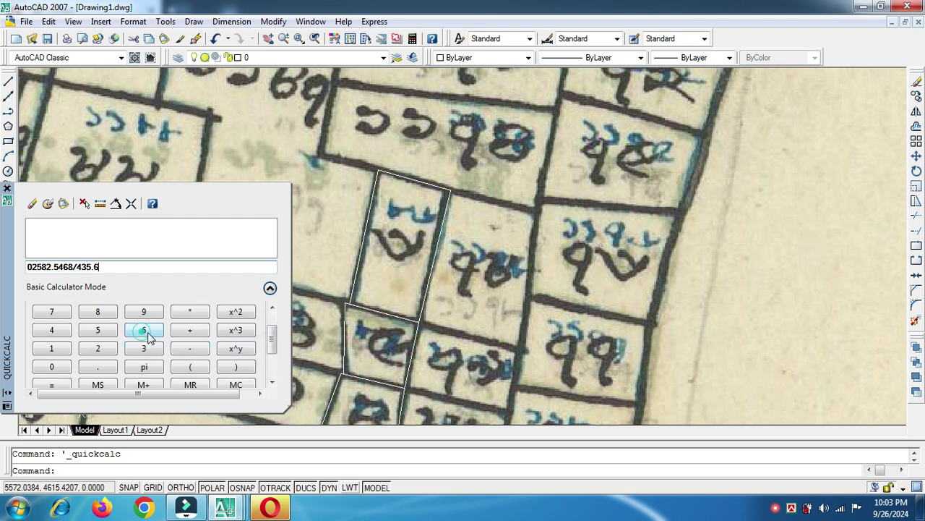
pyautogui.scroll(-3, 274, 345)
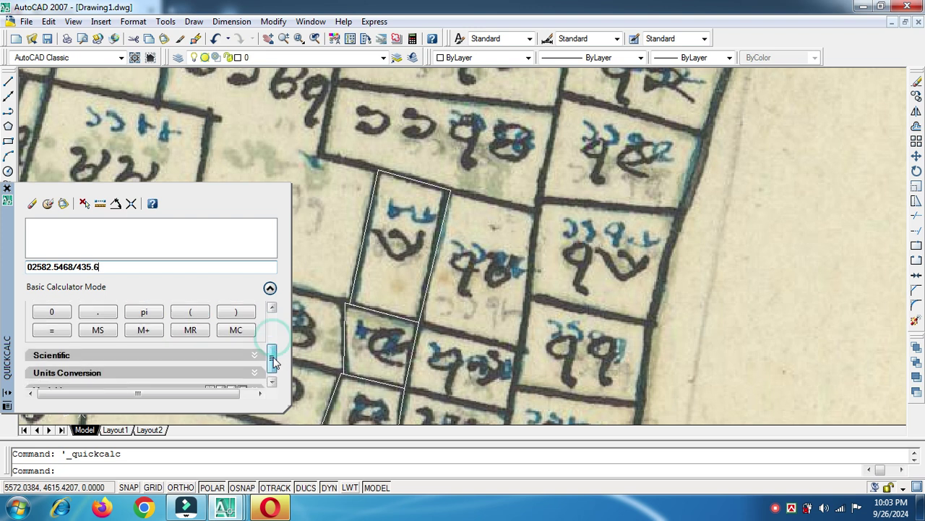
pyautogui.click(48, 330)
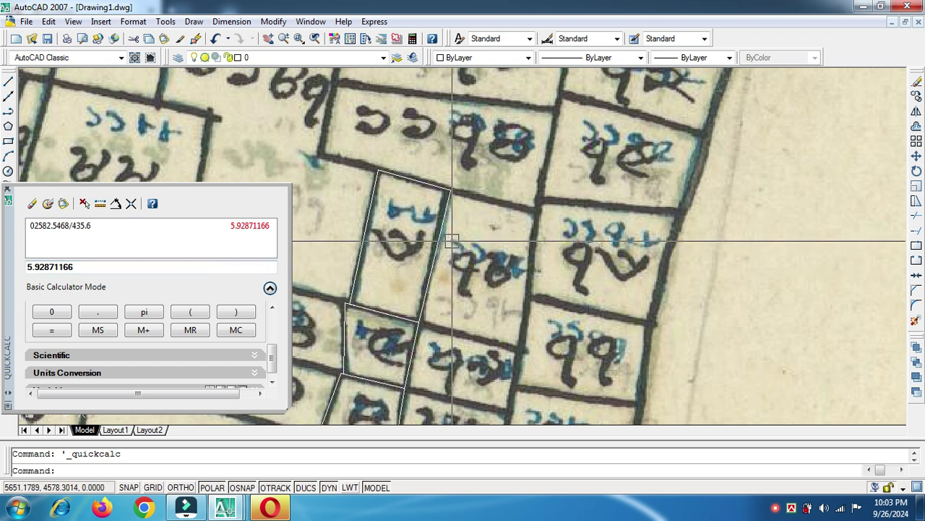
# Step: List the properties of the polyline around the middle plot marked ৫ and select its area value for copying
pyautogui.scroll(-2, 448, 238)
pyautogui.scroll(2, 445, 333)
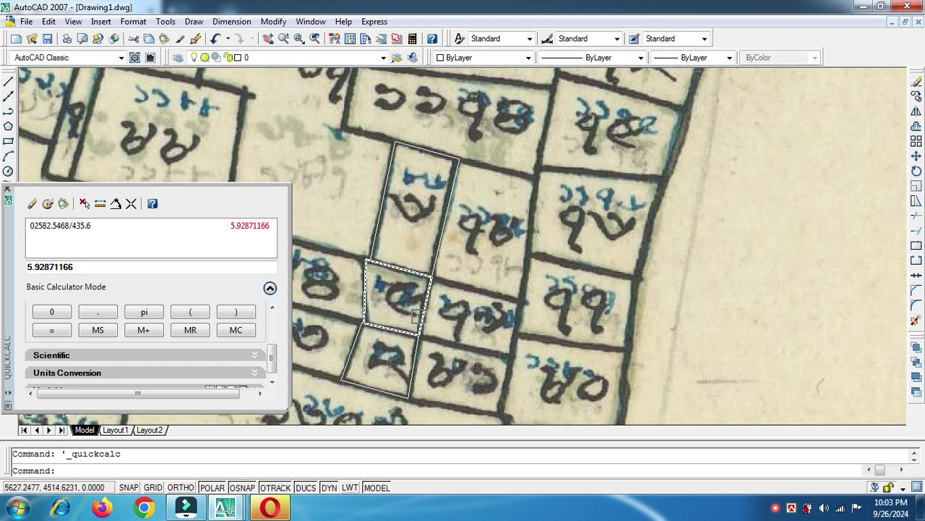
pyautogui.click(421, 312)
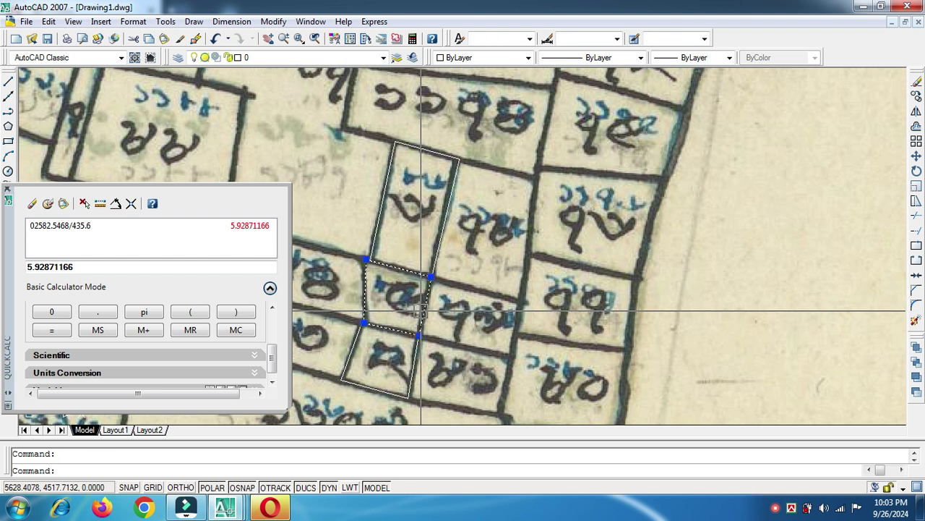
pyautogui.write('li')
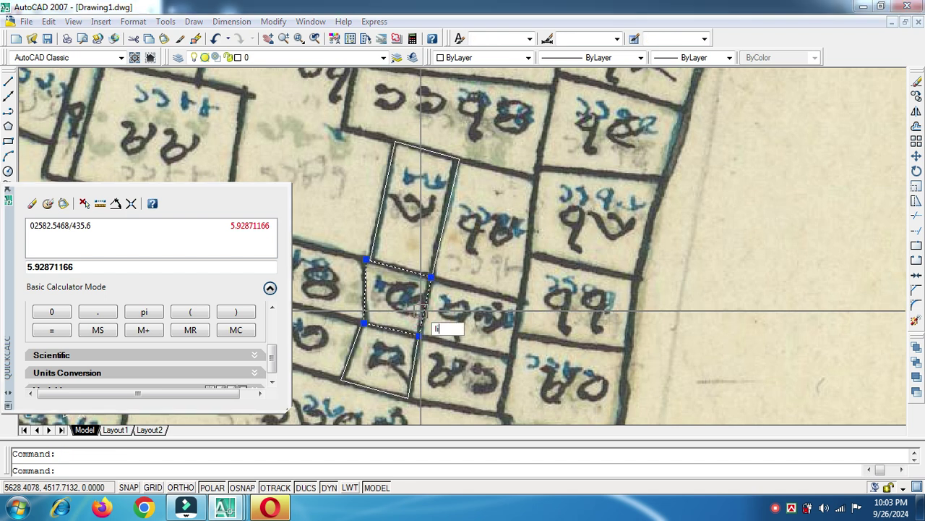
pyautogui.press('Return')
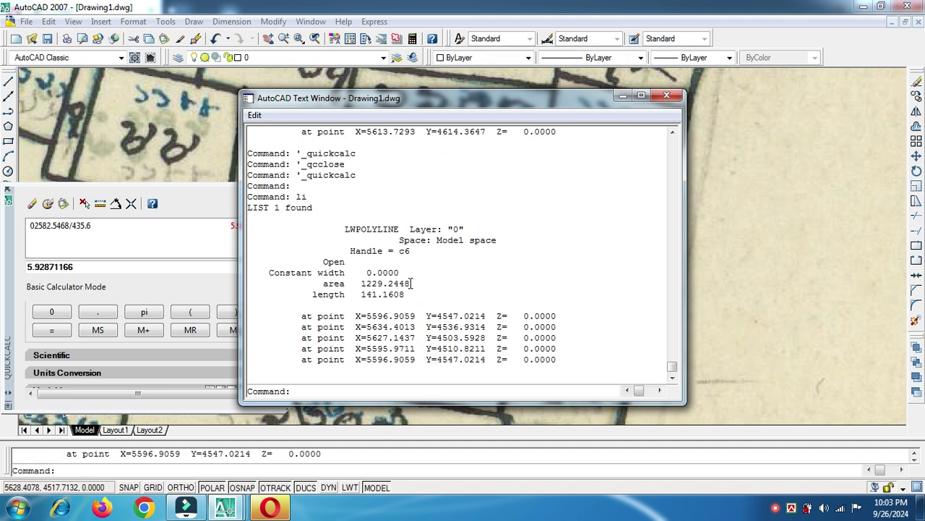
pyautogui.moveTo(411, 284); pyautogui.dragTo(366, 284)
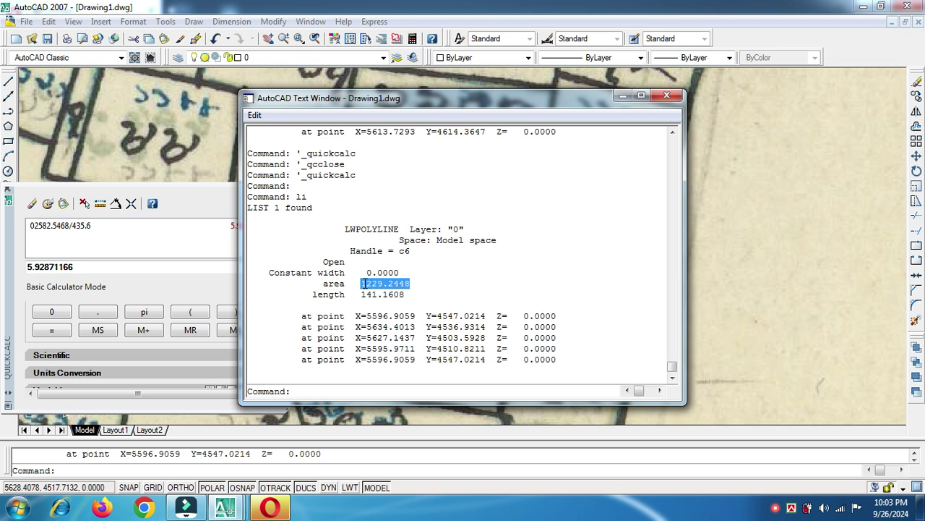
# Step: Replace the calculator entry with plot ৫'s area, 1229.2448, and divide it by 435.6
pyautogui.click(81, 268)
pyautogui.moveTo(81, 268); pyautogui.dragTo(20, 273)
pyautogui.write('1229.2448')
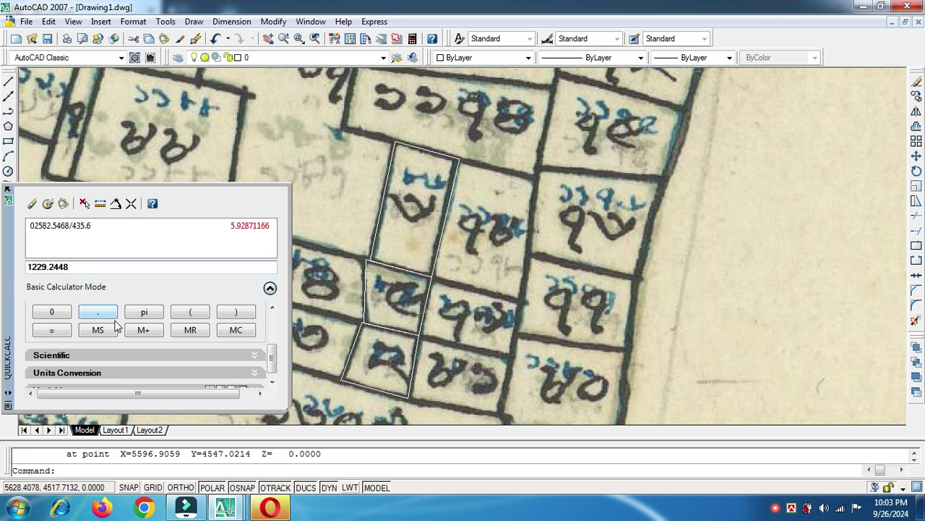
pyautogui.moveTo(272, 357); pyautogui.dragTo(269, 334)
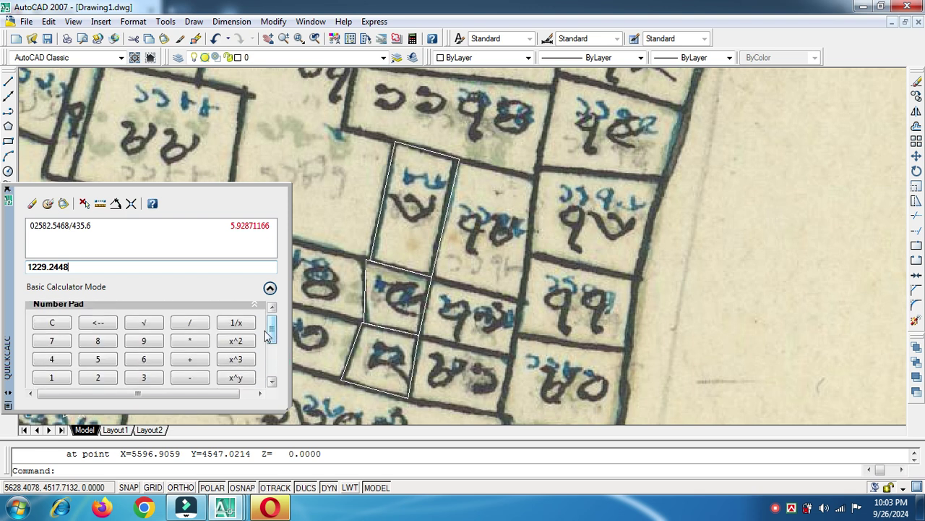
pyautogui.click(192, 324)
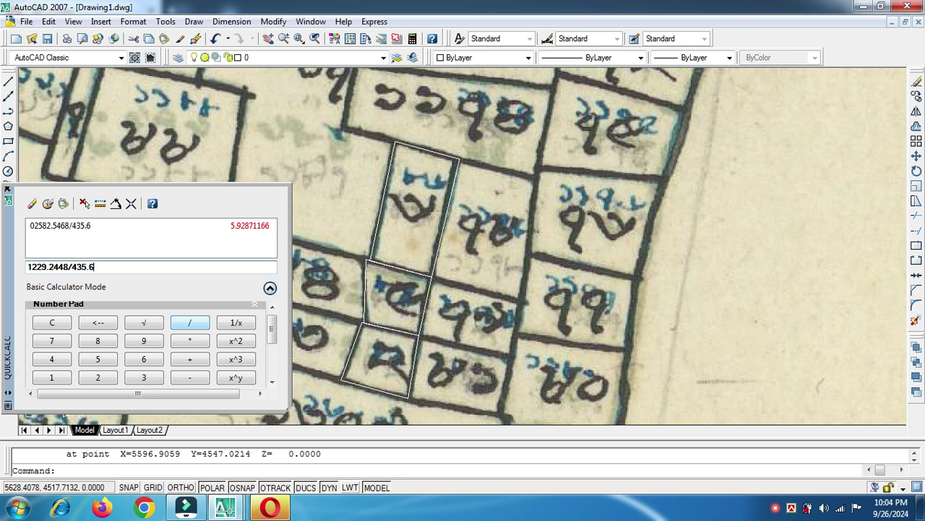
pyautogui.moveTo(273, 332); pyautogui.dragTo(274, 354)
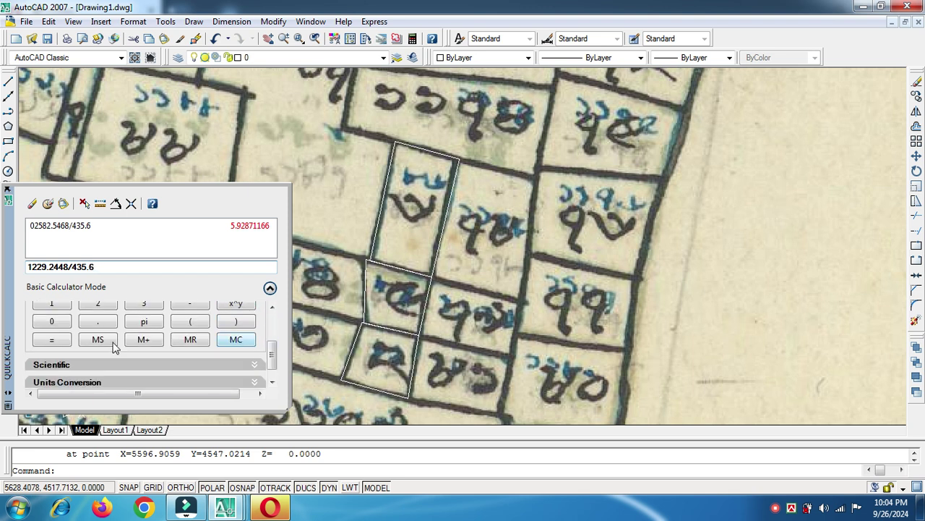
pyautogui.click(52, 340)
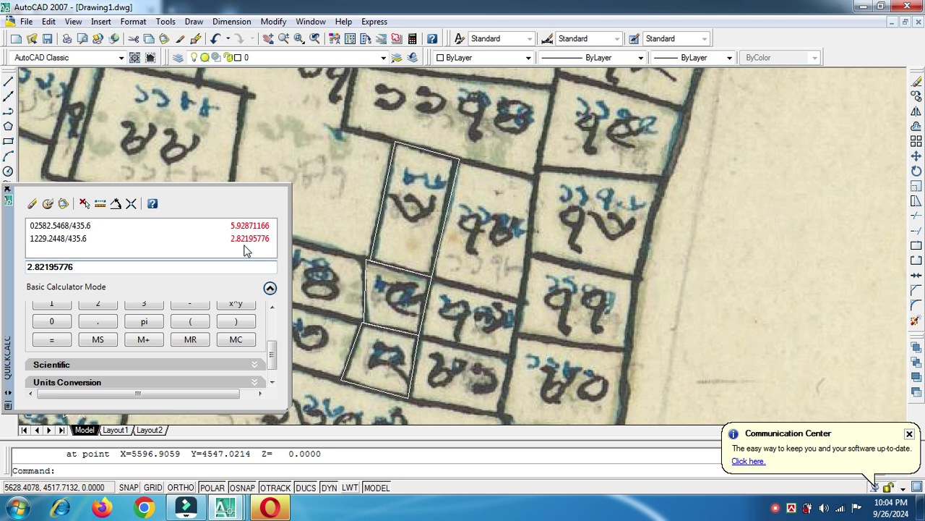
# Step: List the properties of the polyline around the lowest plot marked ২ and copy its area value
pyautogui.click(415, 361)
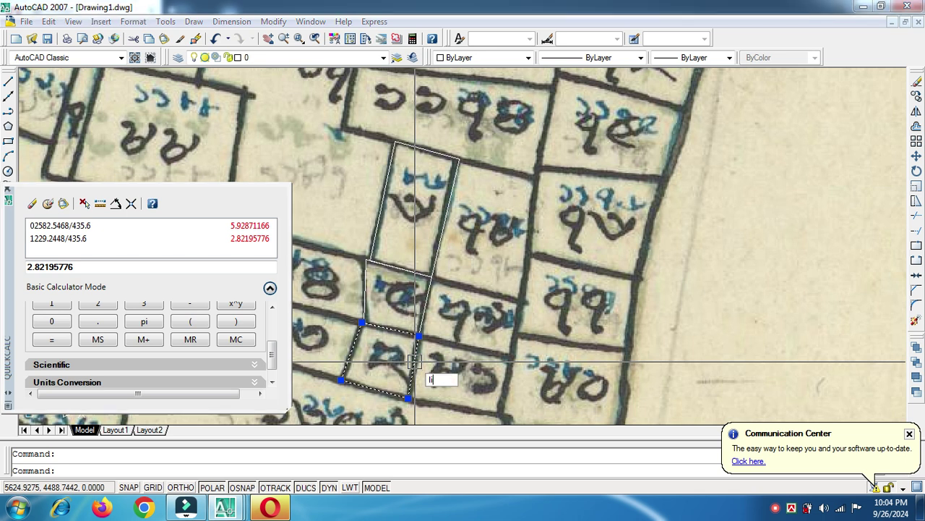
pyautogui.press('Return')
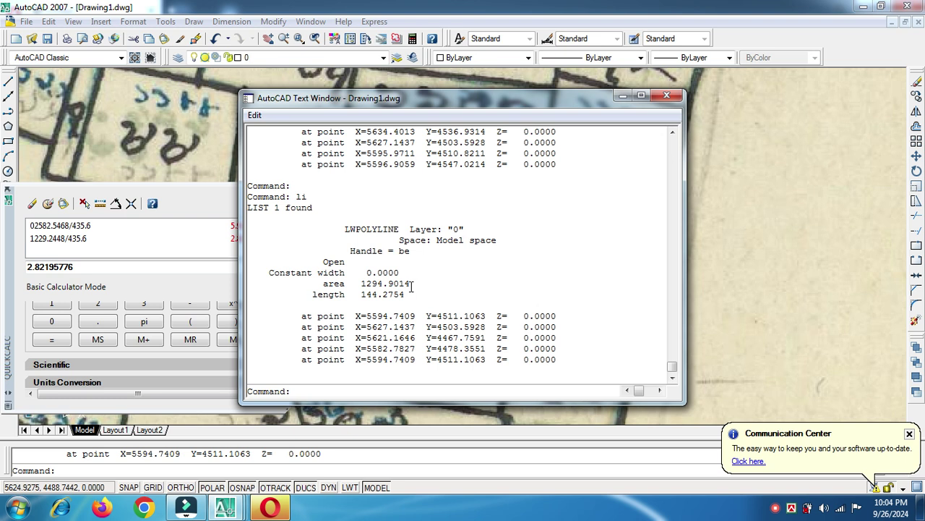
pyautogui.moveTo(412, 284); pyautogui.dragTo(364, 287)
pyautogui.hotkey('ctrl', 'c')
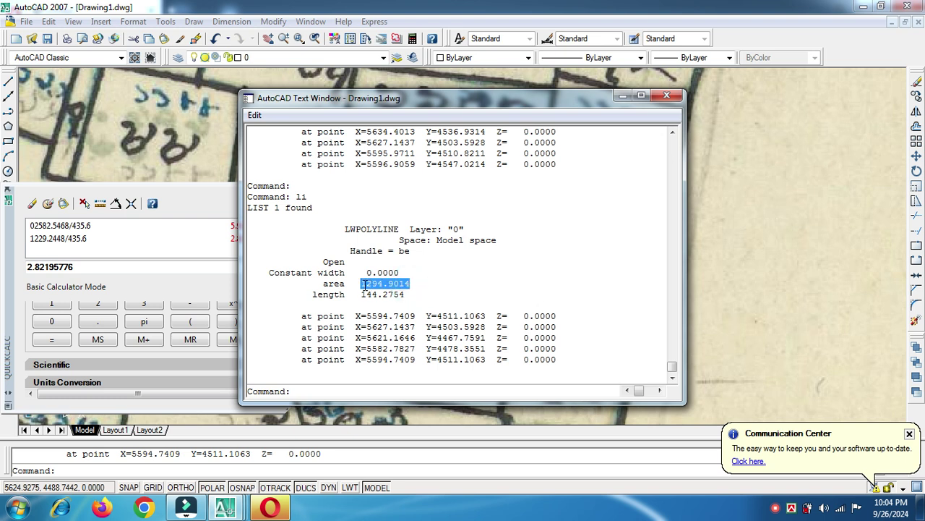
# Step: Replace the calculator entry with plot ২'s area, 1294.9014, and divide it by 435.6
pyautogui.click(79, 266)
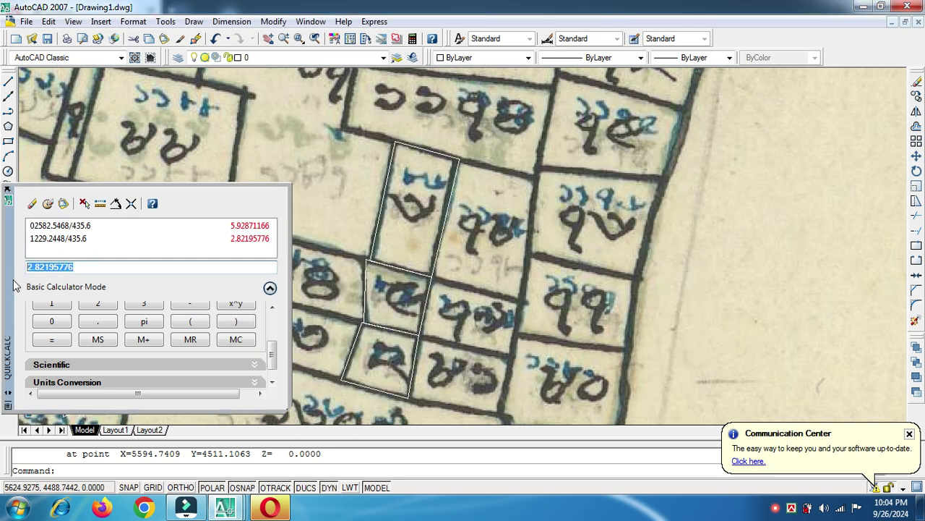
pyautogui.hotkey('ctrl', 'v')
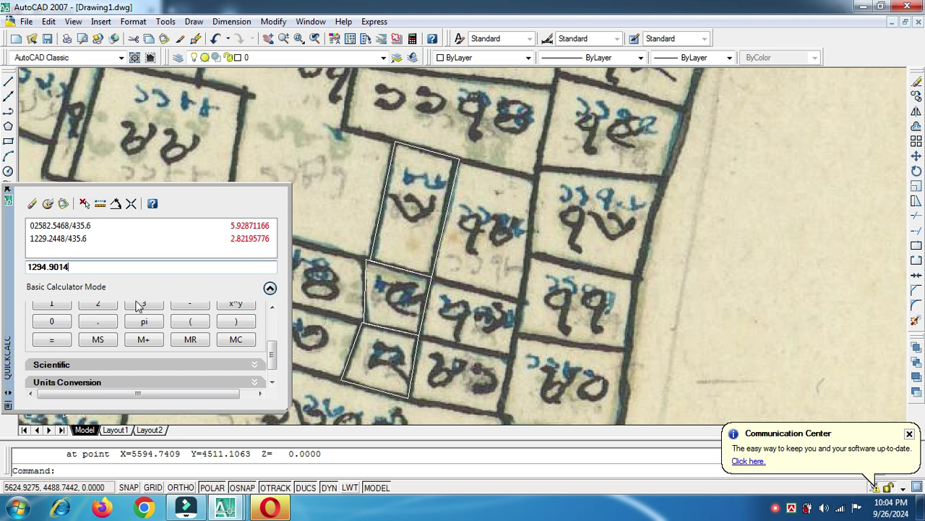
pyautogui.moveTo(277, 359); pyautogui.dragTo(271, 330)
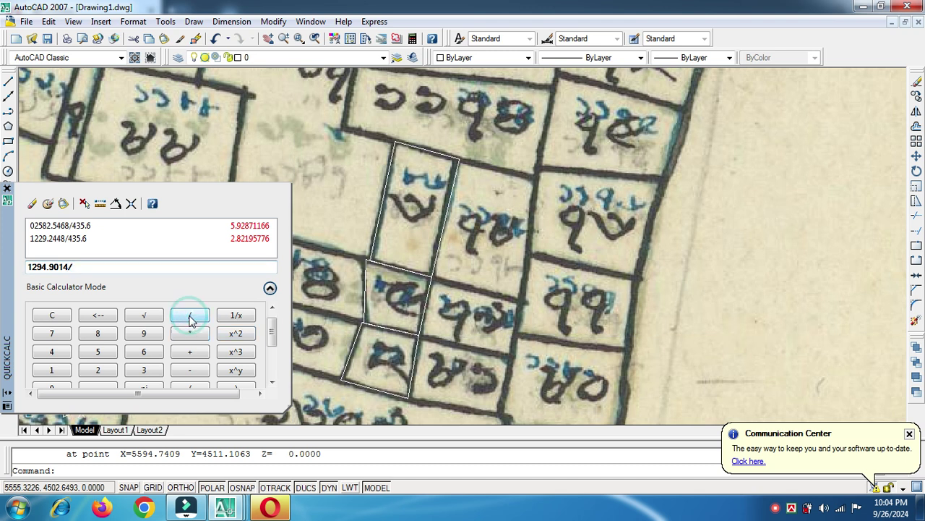
pyautogui.click(56, 355)
pyautogui.click(145, 371)
pyautogui.click(97, 352)
pyautogui.moveTo(273, 336); pyautogui.dragTo(272, 354)
pyautogui.click(97, 339)
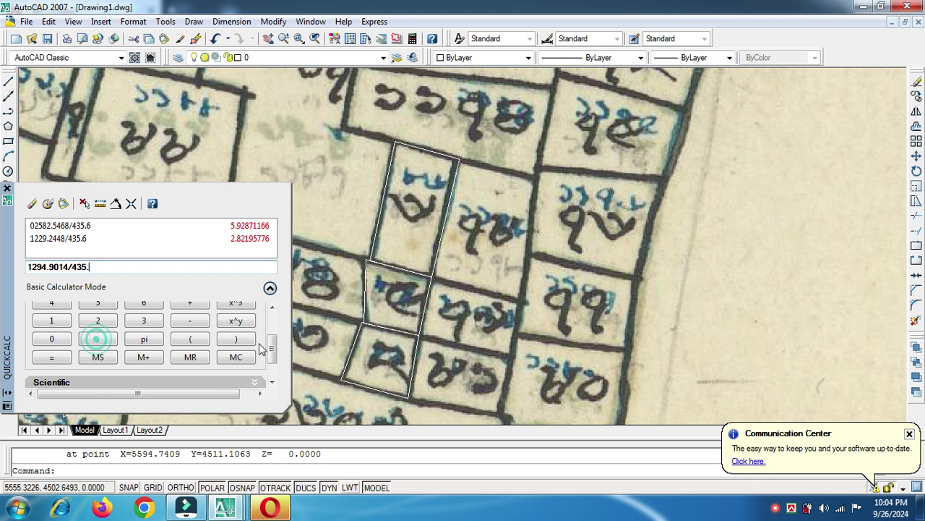
pyautogui.moveTo(275, 350); pyautogui.dragTo(273, 321)
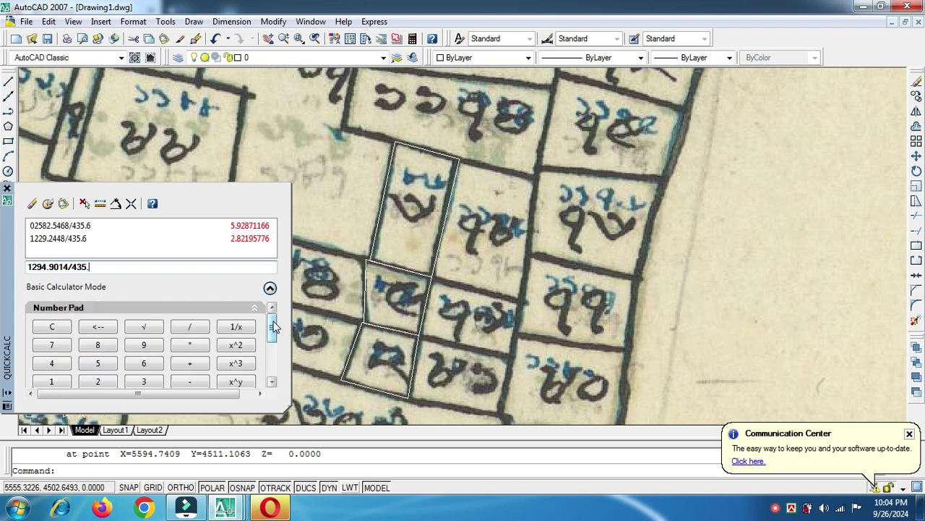
pyautogui.click(140, 363)
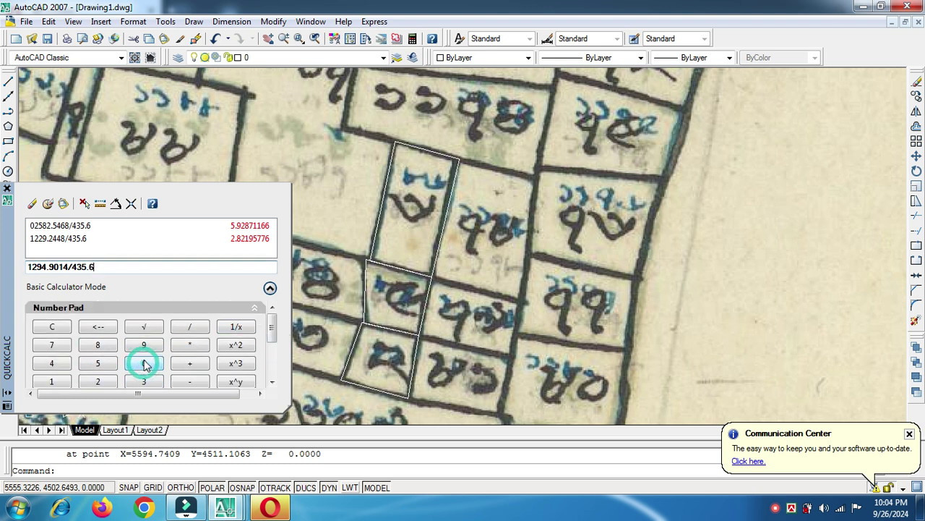
pyautogui.moveTo(273, 328); pyautogui.dragTo(271, 346)
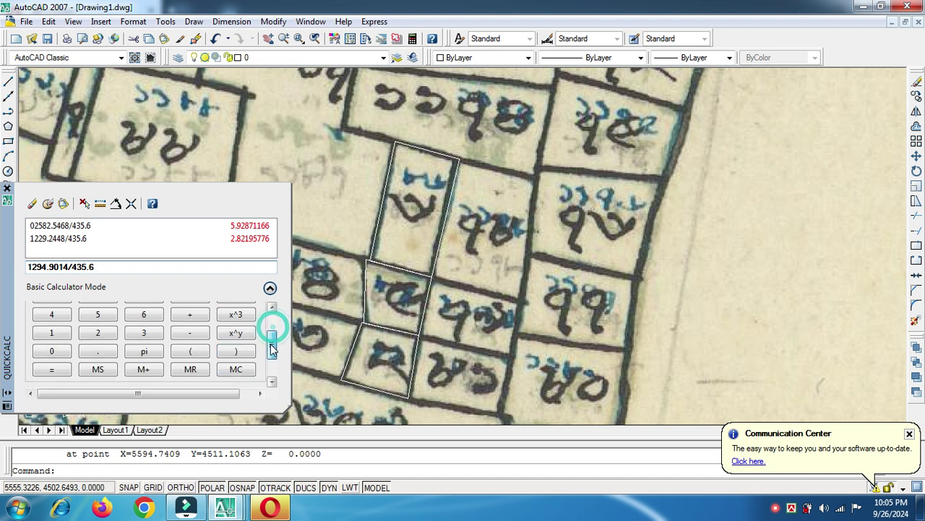
pyautogui.click(49, 371)
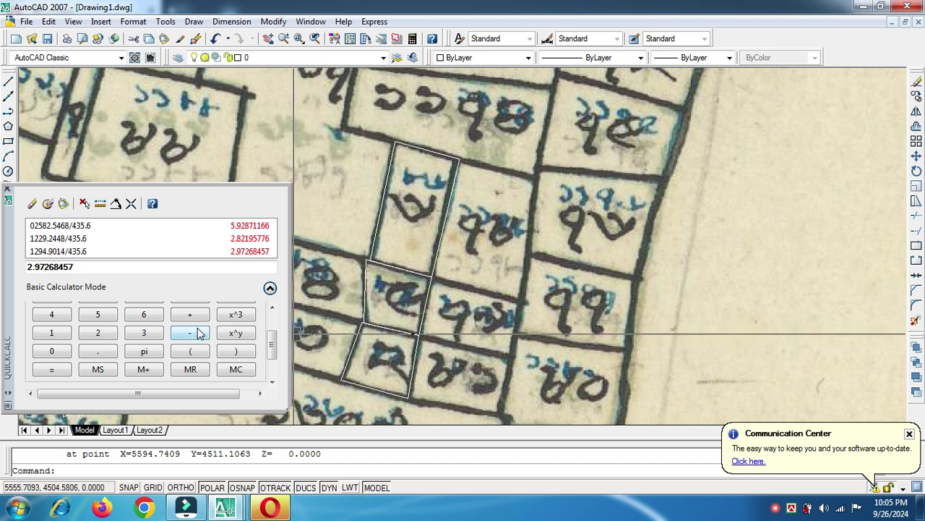
# Step: Close the calculator to clear the view of the map
pyautogui.click(761, 267)
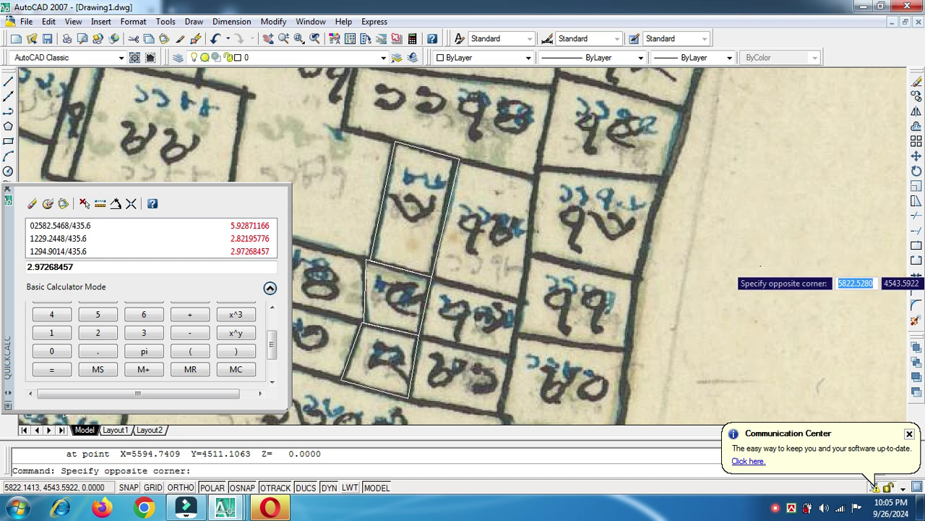
pyautogui.click(711, 232)
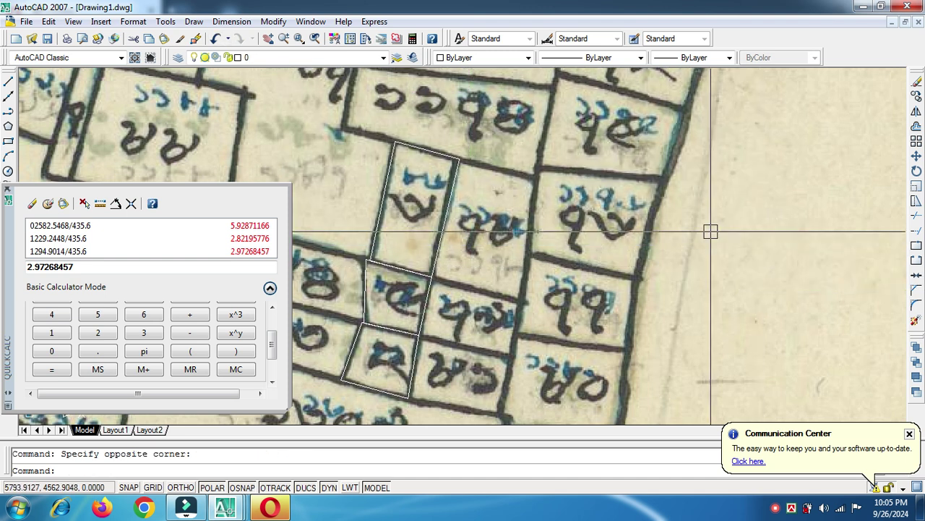
pyautogui.click(412, 38)
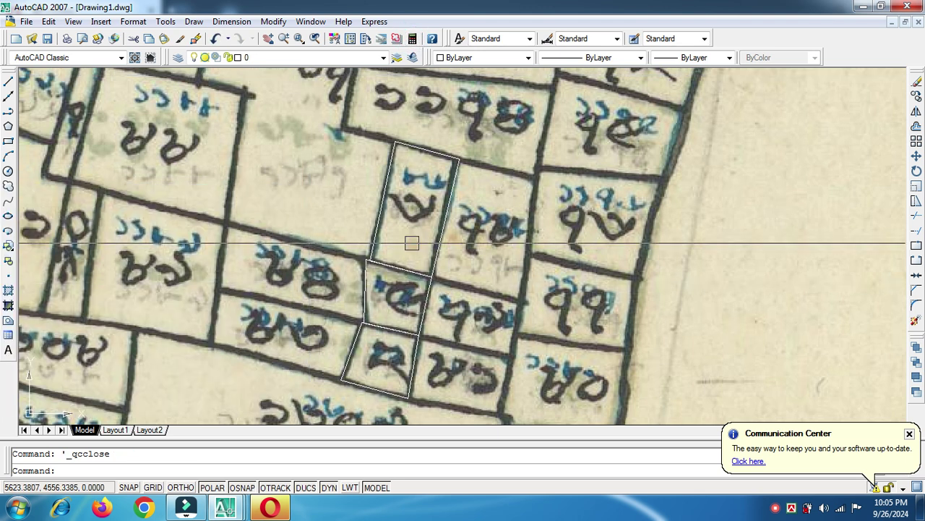
# Step: Examine the three traced plots, first within the whole map sheet and again up close
pyautogui.scroll(-4, 550, 272)
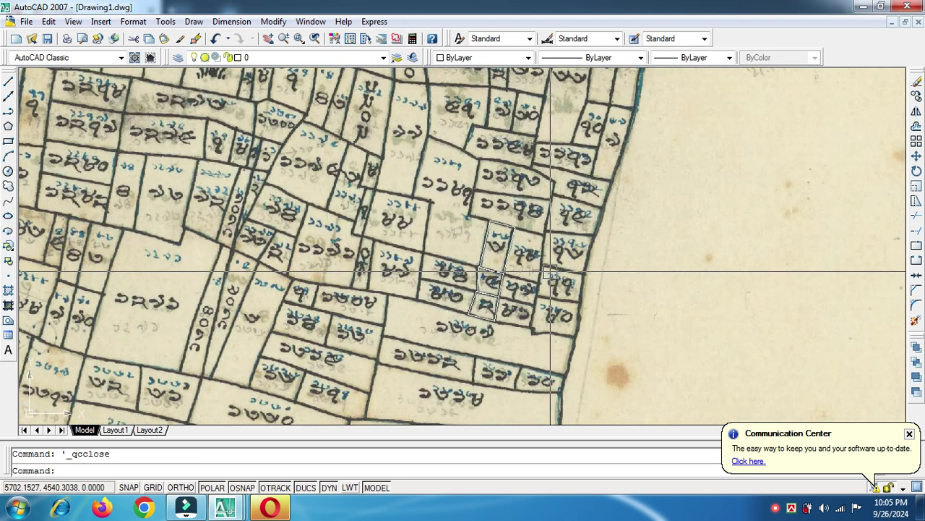
pyautogui.scroll(-4, 548, 269)
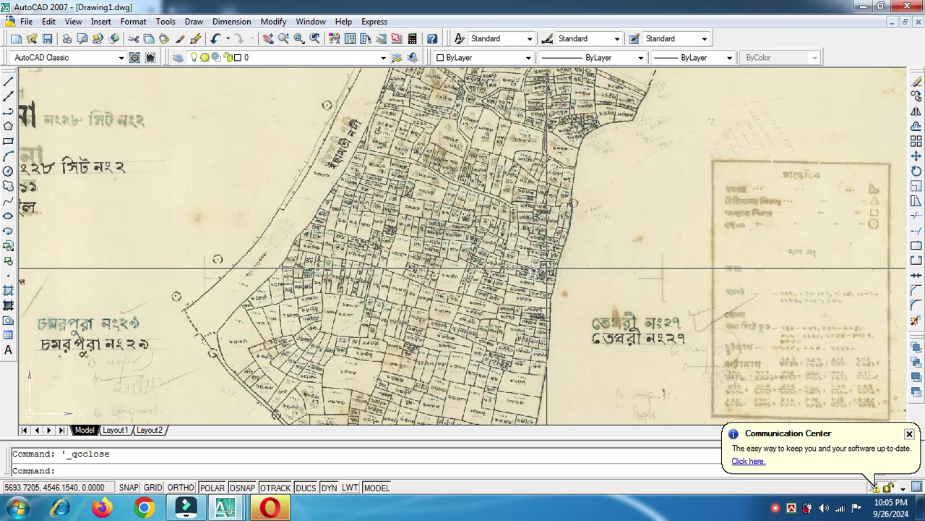
pyautogui.scroll(-2, 547, 269)
pyautogui.scroll(-2, 546, 268)
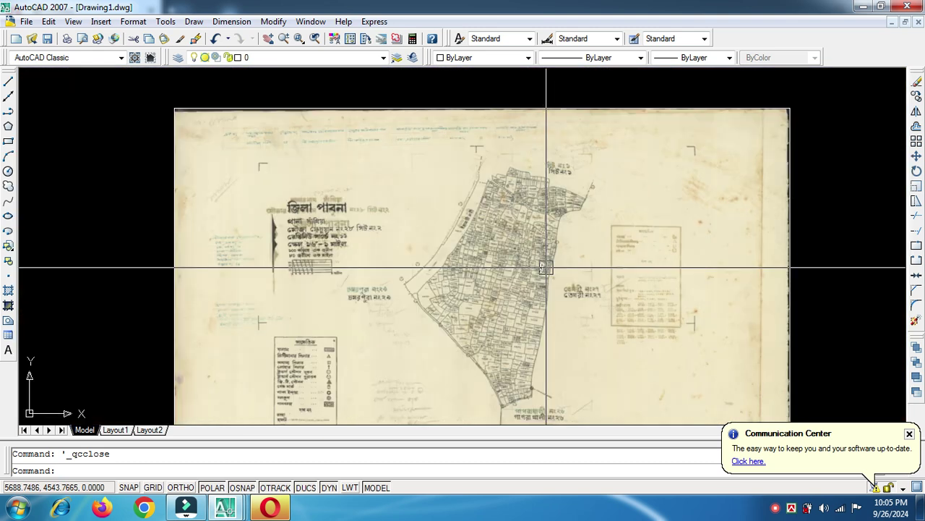
pyautogui.scroll(3, 545, 296)
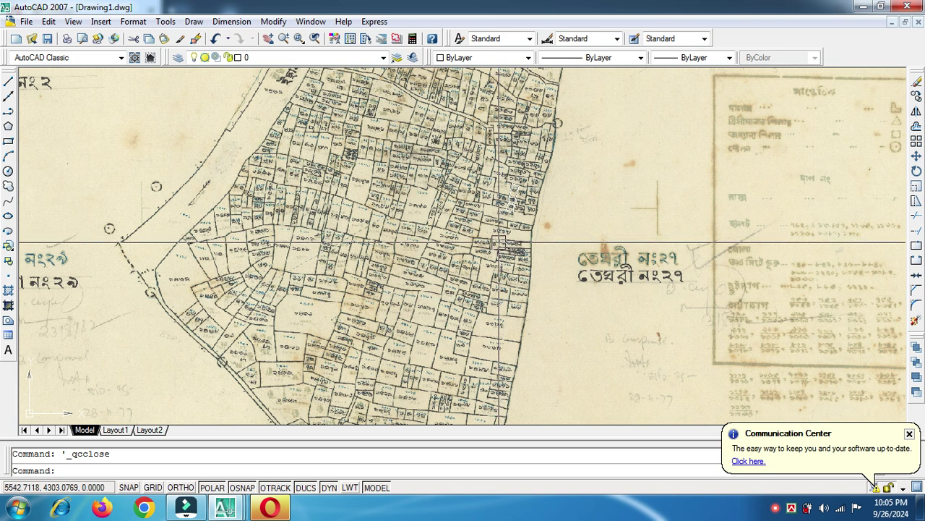
pyautogui.scroll(2, 506, 209)
pyautogui.scroll(2, 542, 113)
pyautogui.scroll(2, 543, 113)
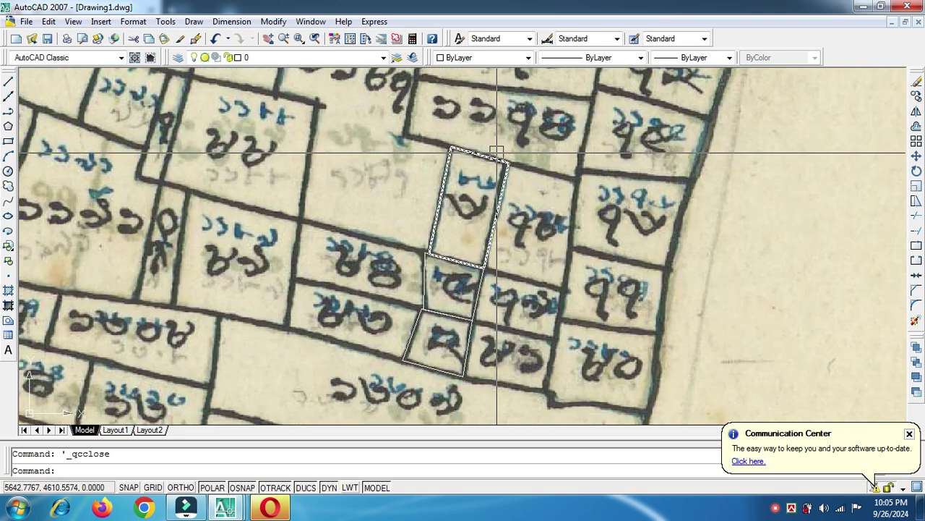
pyautogui.scroll(2, 494, 150)
pyautogui.scroll(2, 492, 149)
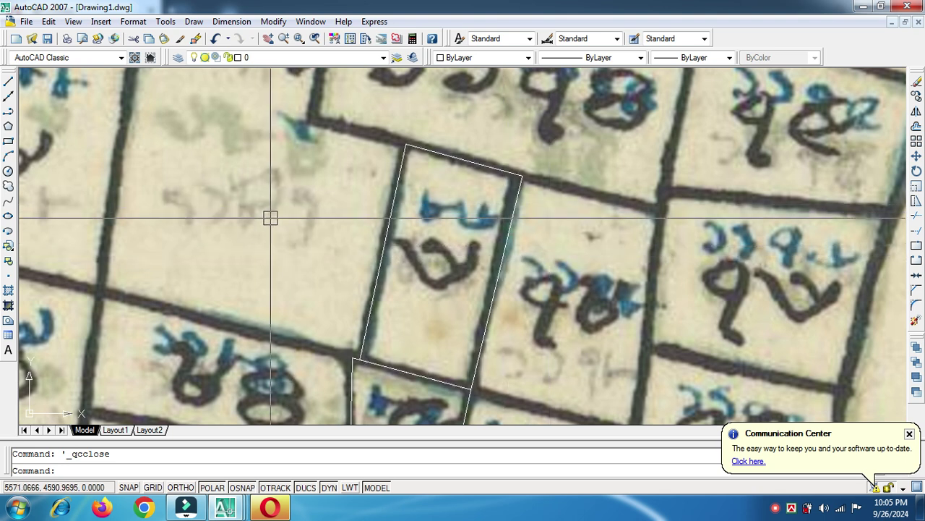
pyautogui.scroll(-2, 316, 209)
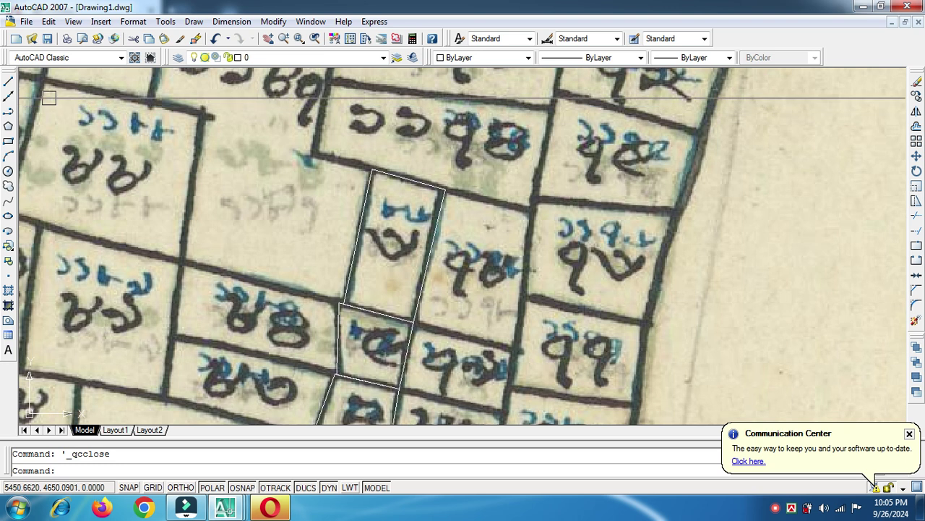
# Step: Add an aligned dimension between the two upper corners of plot ৬, placing the dimension line above the plot
pyautogui.click(229, 22)
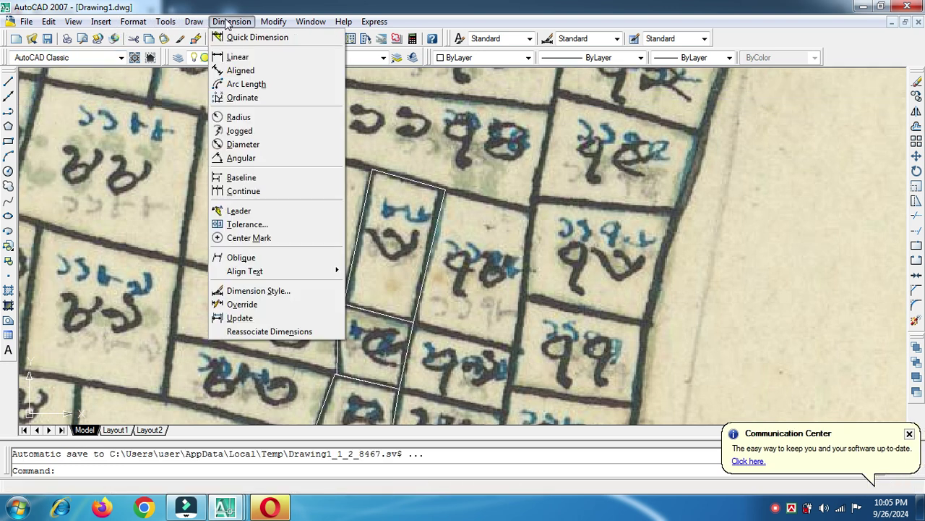
pyautogui.click(240, 71)
pyautogui.scroll(3, 379, 172)
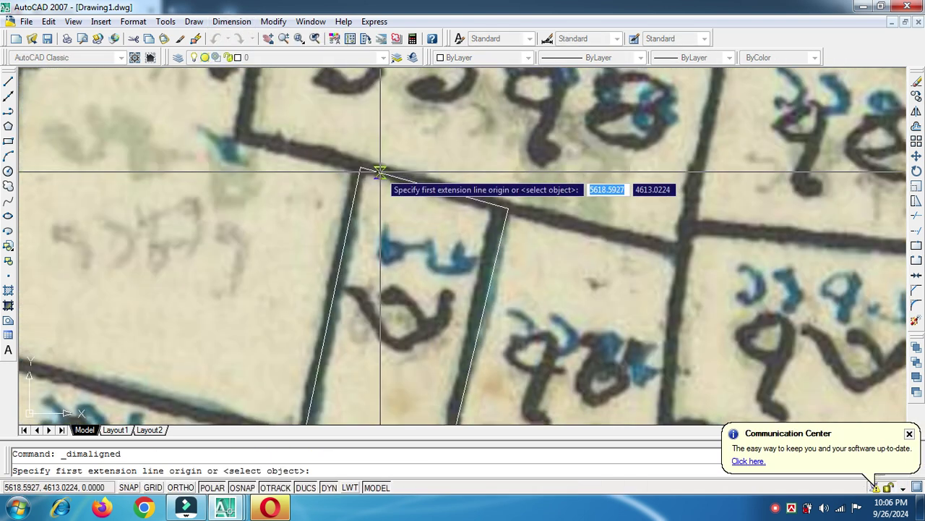
pyautogui.click(360, 169)
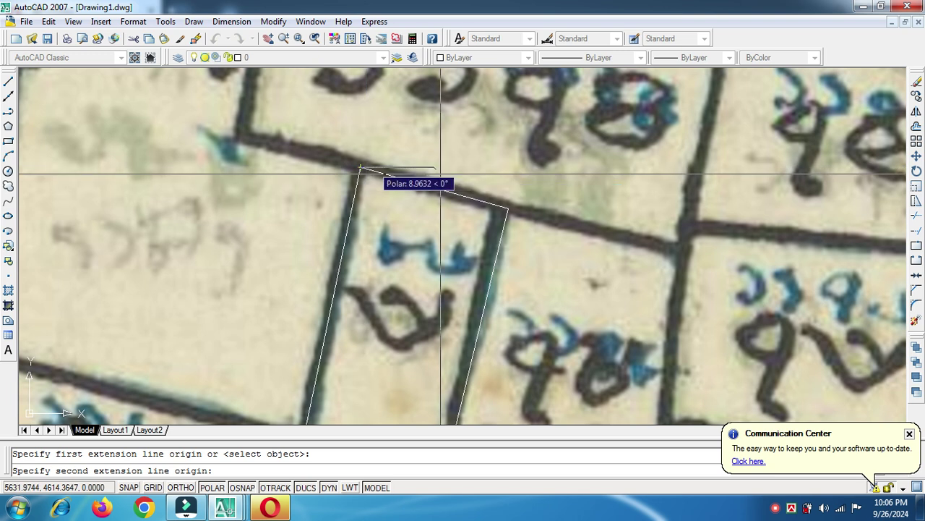
pyautogui.click(509, 207)
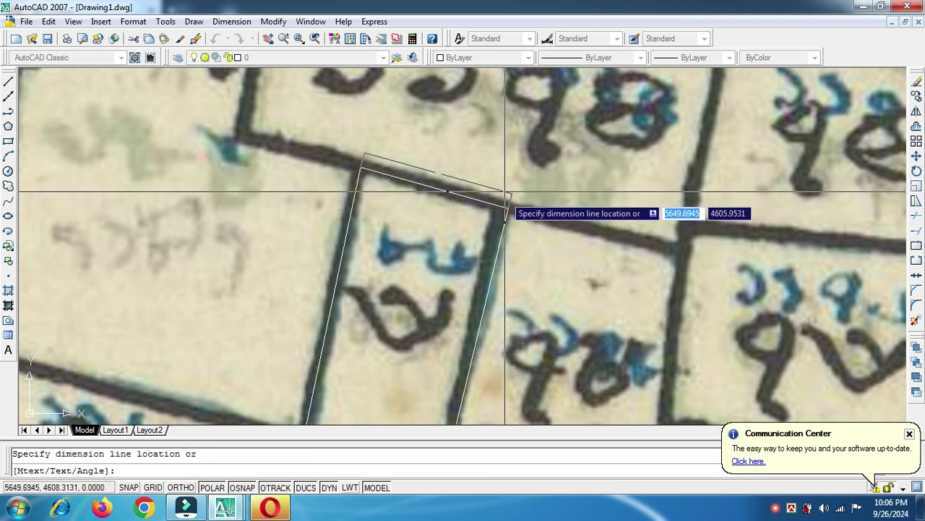
pyautogui.click(463, 139)
# Step: Read the dimension text on plot ৬'s upper edge and check it against the surrounding plots
pyautogui.scroll(3, 454, 128)
pyautogui.scroll(5, 441, 149)
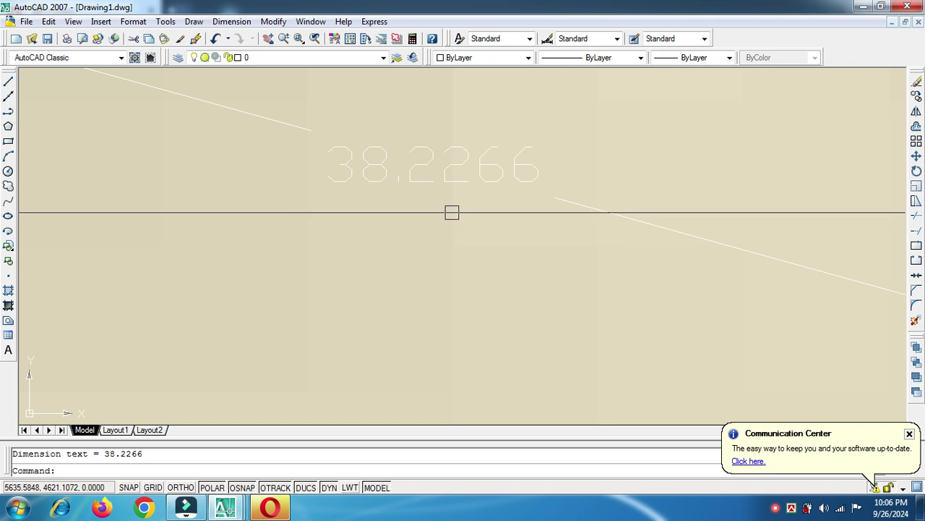
pyautogui.scroll(-10, 457, 180)
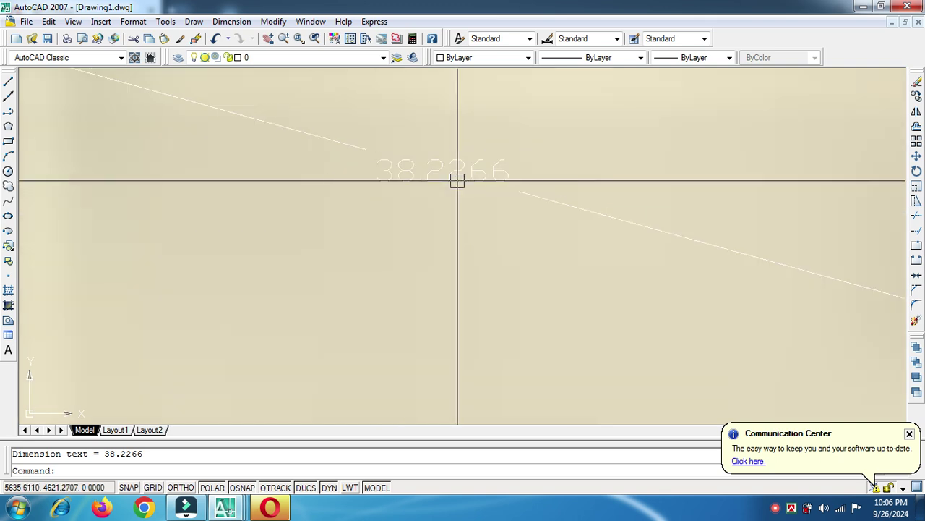
pyautogui.scroll(-6, 454, 180)
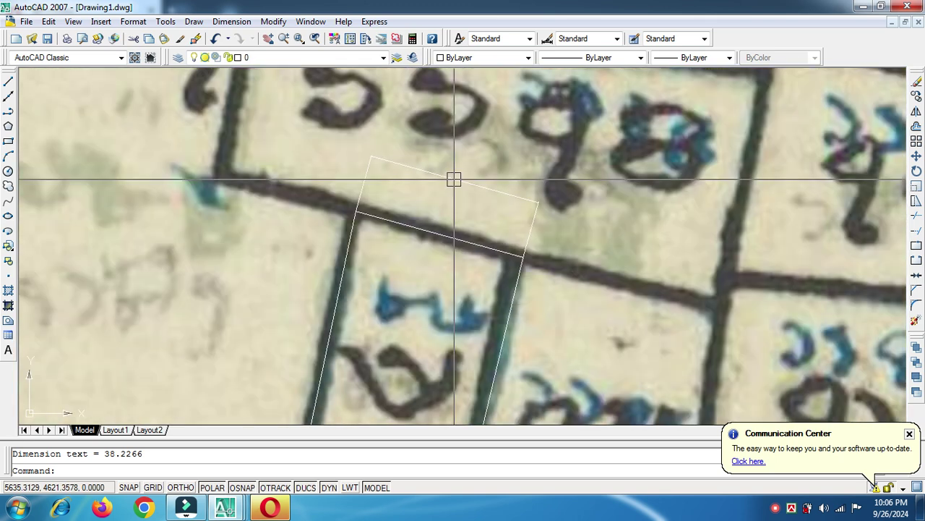
pyautogui.scroll(12, 454, 180)
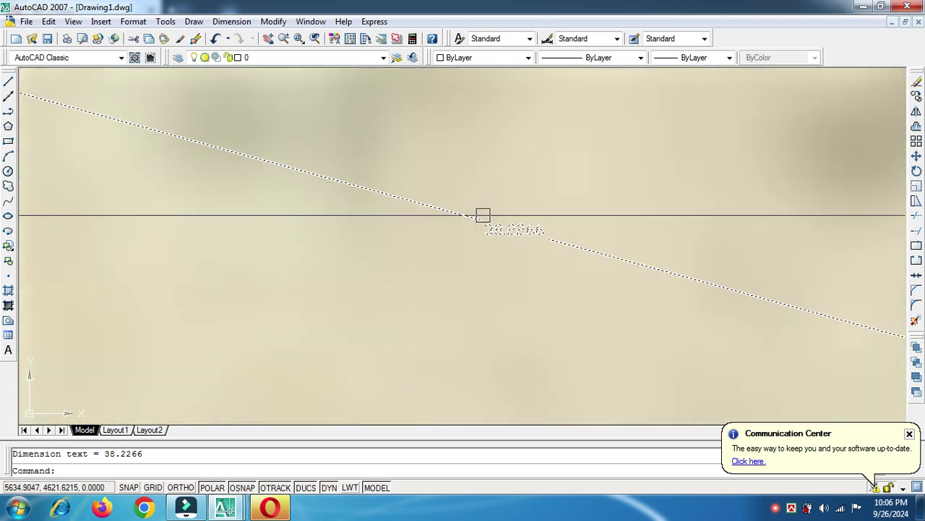
pyautogui.scroll(5, 483, 215)
pyautogui.scroll(-7, 407, 174)
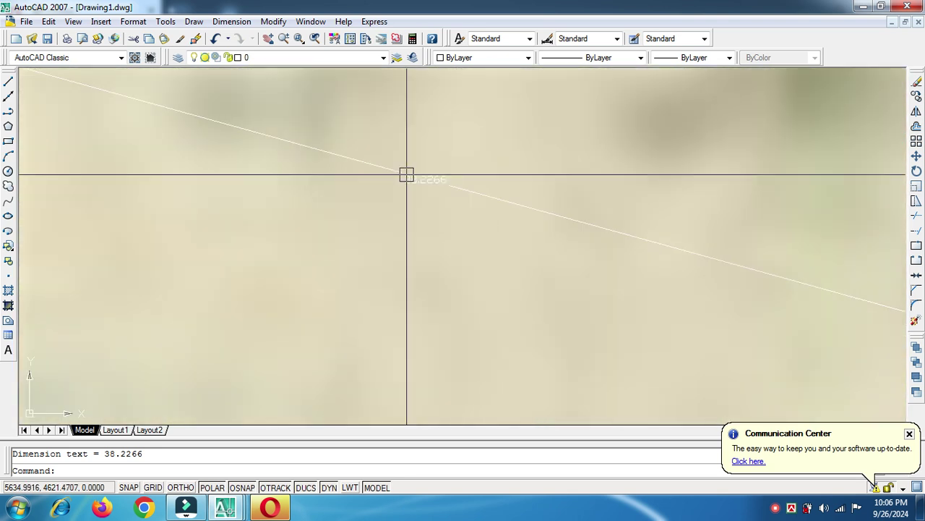
pyautogui.scroll(-8, 406, 174)
pyautogui.scroll(-2, 406, 174)
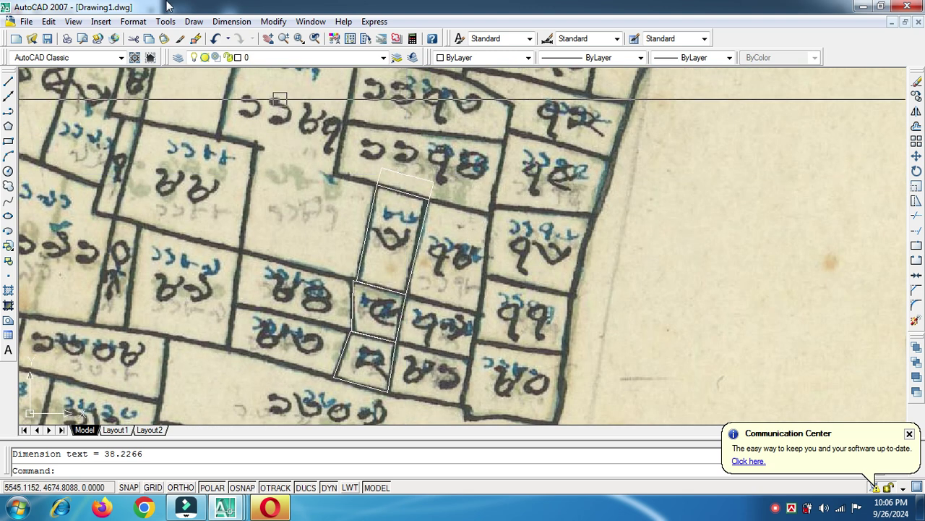
# Step: Add an aligned dimension along the full right edge of plot ৬, placing the dimension line outside the plot, and read its text
pyautogui.click(231, 21)
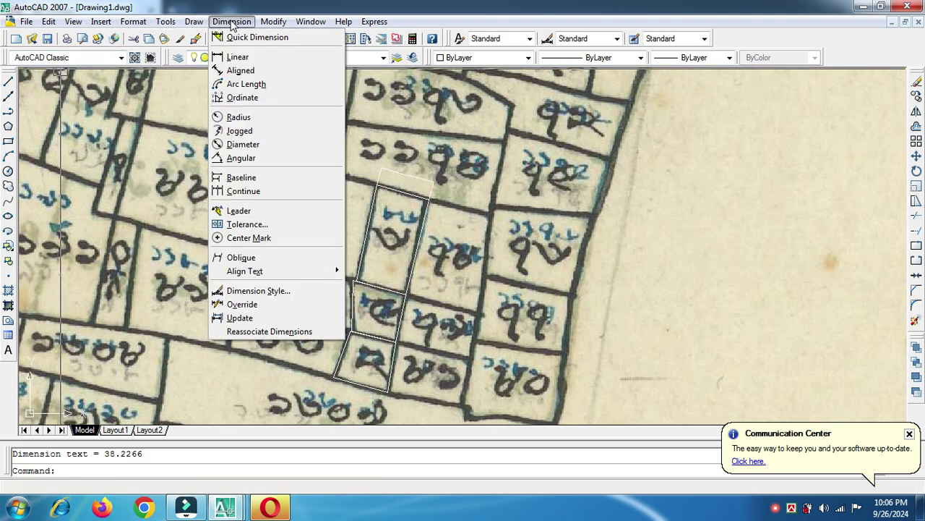
pyautogui.click(244, 70)
pyautogui.scroll(6, 426, 207)
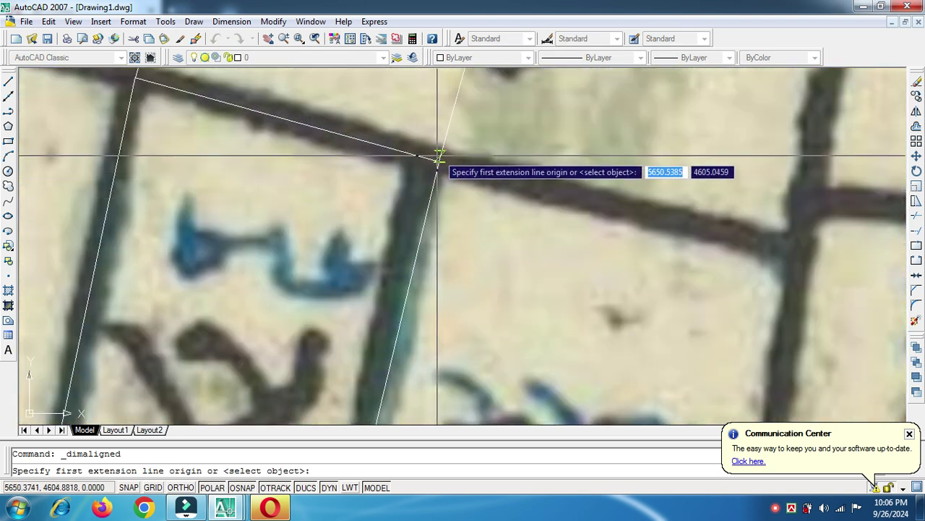
pyautogui.click(438, 160)
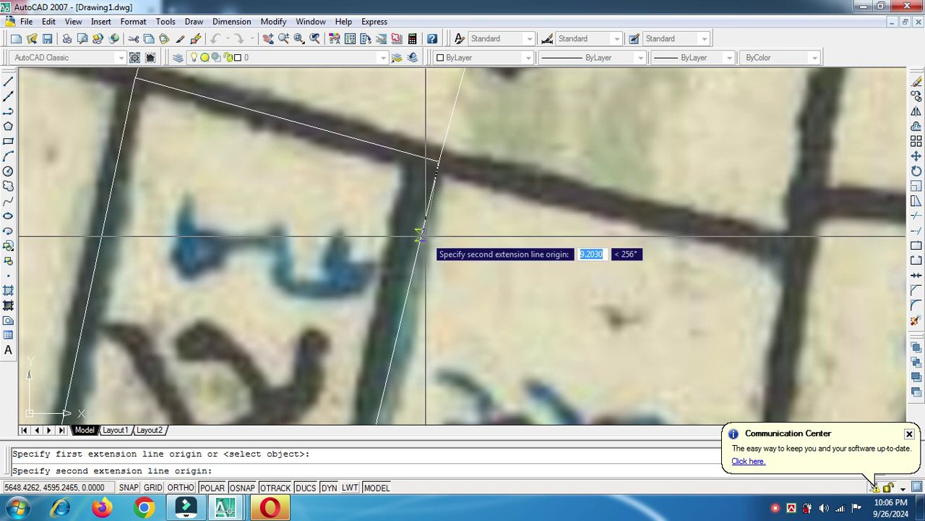
pyautogui.scroll(-4, 434, 250)
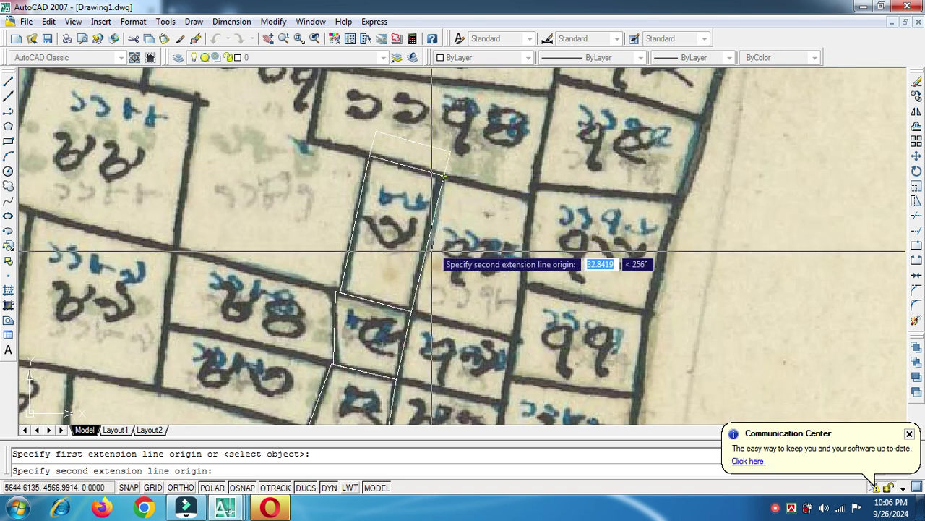
pyautogui.scroll(5, 409, 375)
pyautogui.scroll(3, 415, 313)
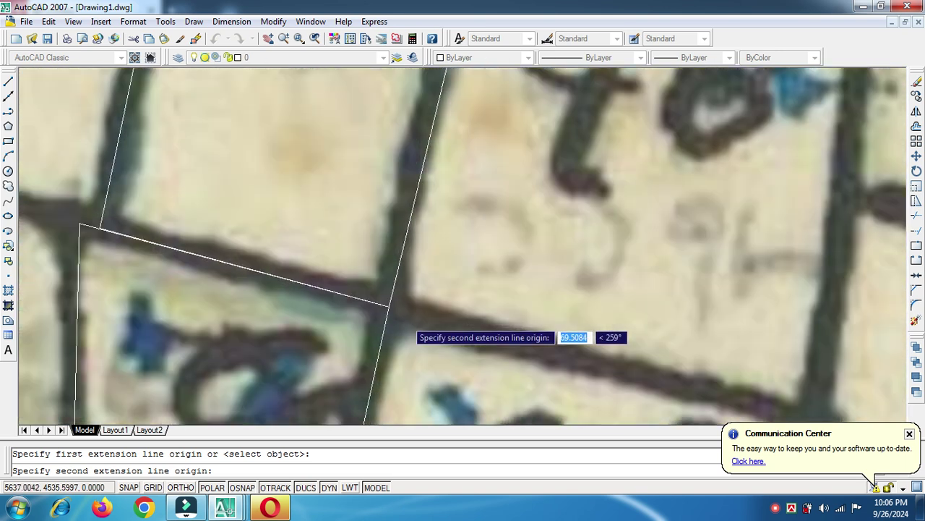
pyautogui.click(384, 299)
pyautogui.click(471, 320)
pyautogui.scroll(-2, 535, 76)
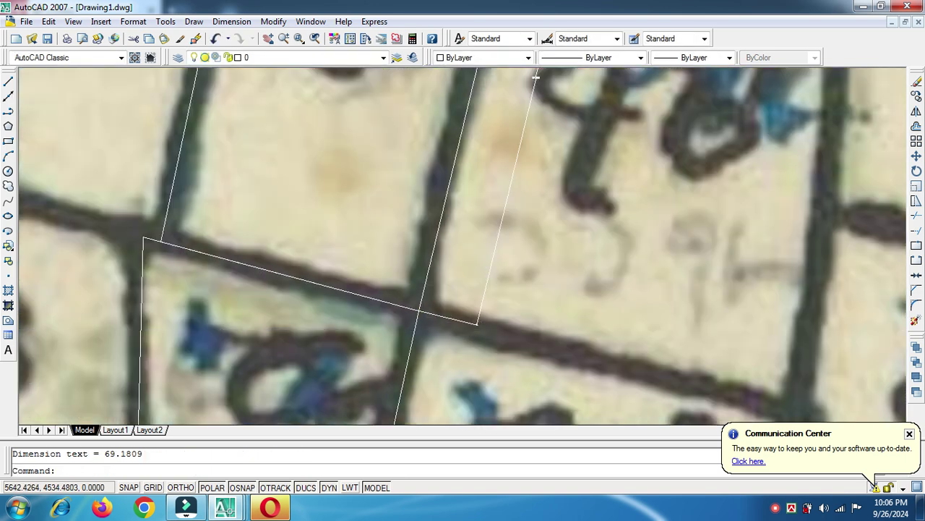
pyautogui.scroll(-2, 477, 325)
pyautogui.scroll(6, 506, 178)
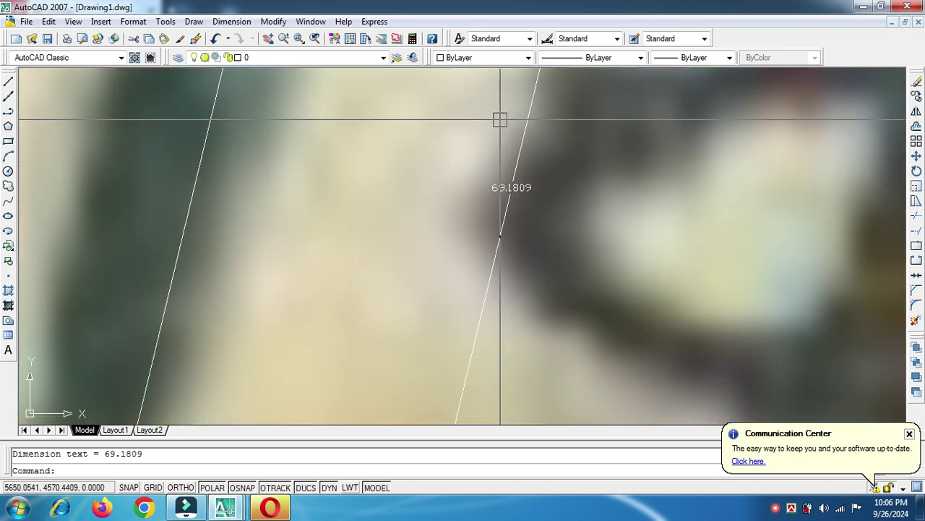
# Step: Add an aligned dimension along the left edge of plot ৬, placing the dimension line well outside the plot, and read its text
pyautogui.scroll(2, 504, 143)
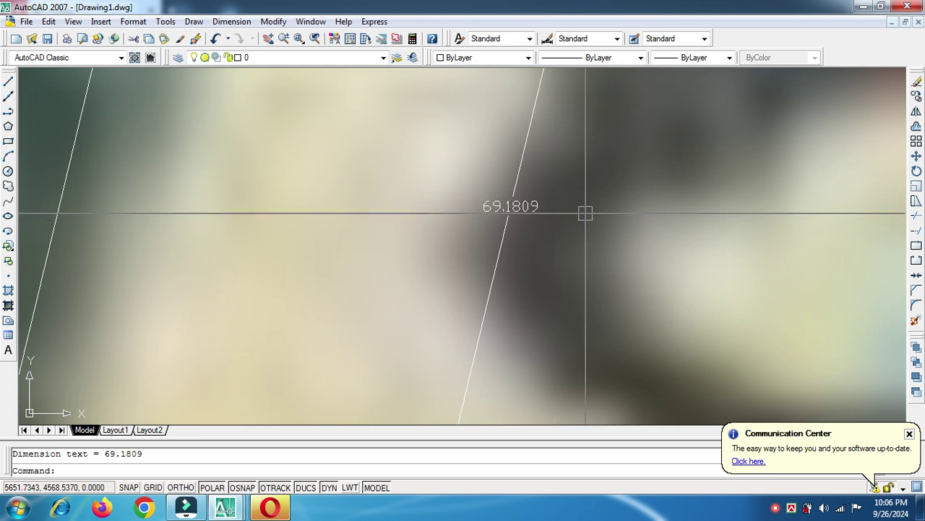
pyautogui.scroll(-2, 627, 211)
pyautogui.scroll(-2, 627, 210)
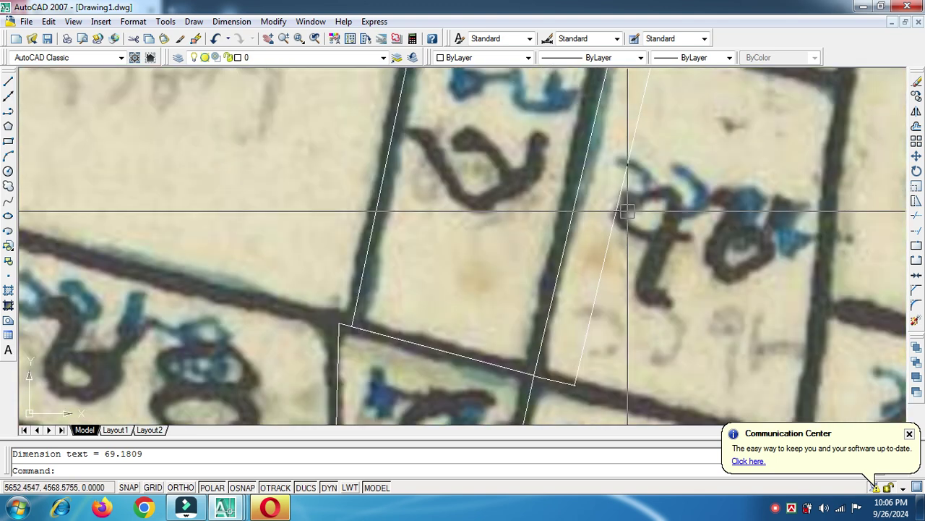
pyautogui.scroll(-2, 627, 210)
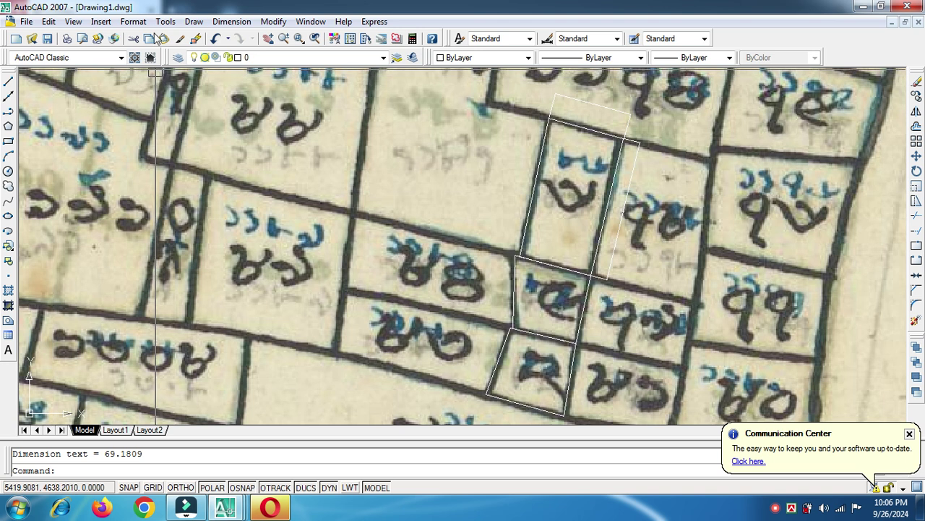
pyautogui.click(230, 22)
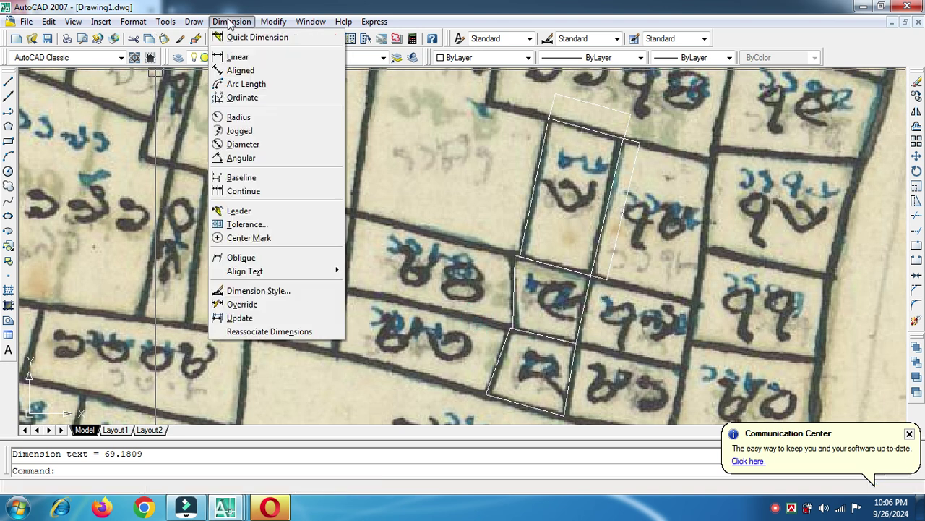
pyautogui.click(241, 70)
pyautogui.scroll(3, 558, 121)
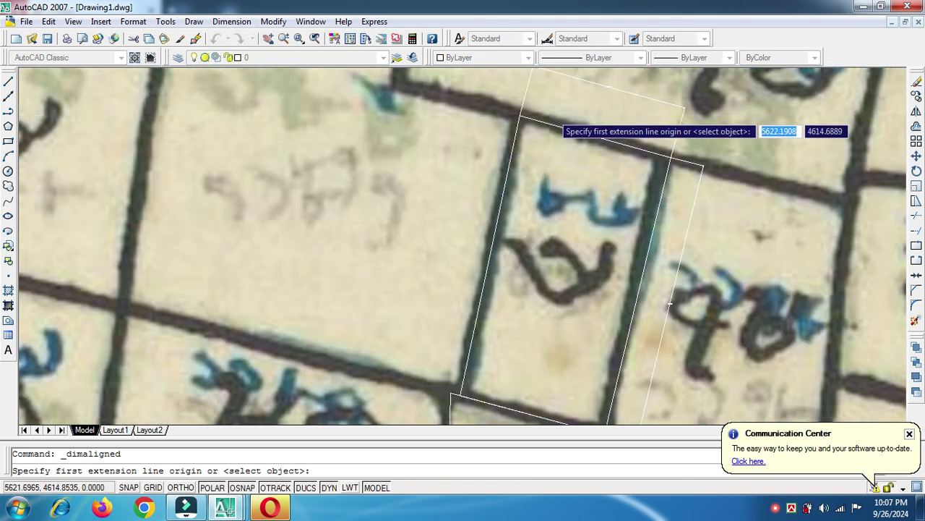
pyautogui.scroll(3, 498, 123)
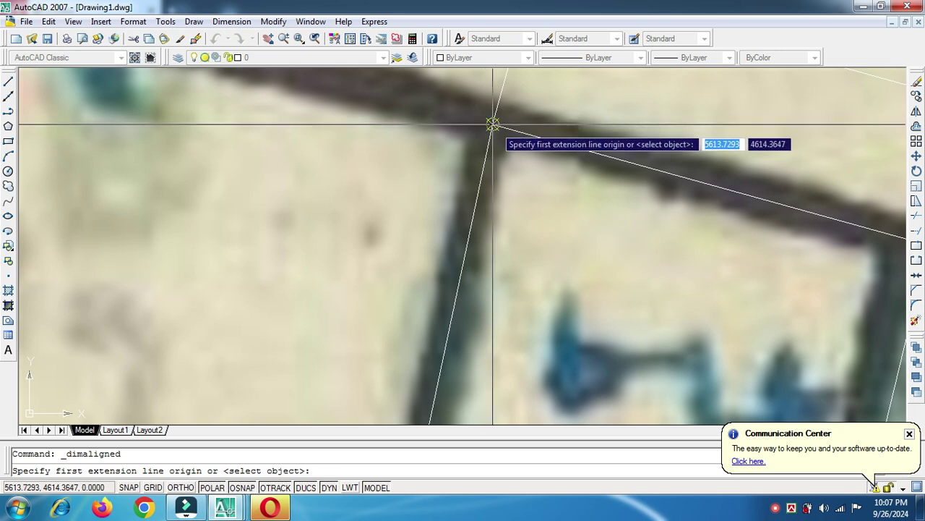
pyautogui.click(492, 124)
pyautogui.scroll(-3, 499, 124)
pyautogui.scroll(2, 475, 262)
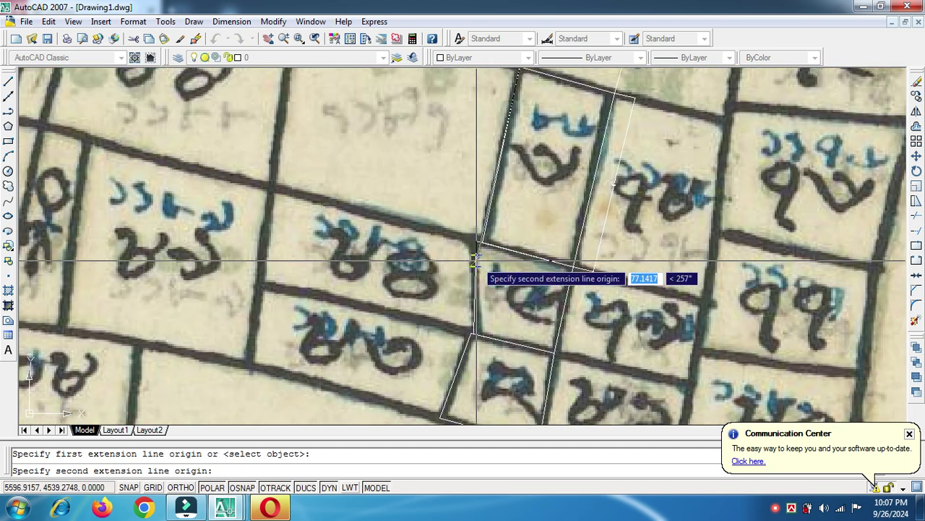
pyautogui.scroll(2, 476, 261)
pyautogui.scroll(1, 496, 208)
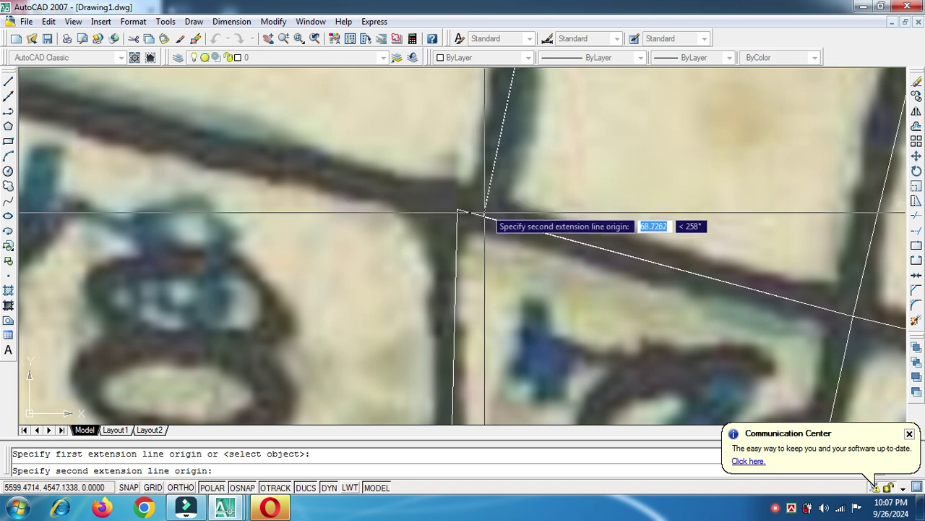
pyautogui.scroll(-2, 482, 217)
pyautogui.scroll(-2, 481, 219)
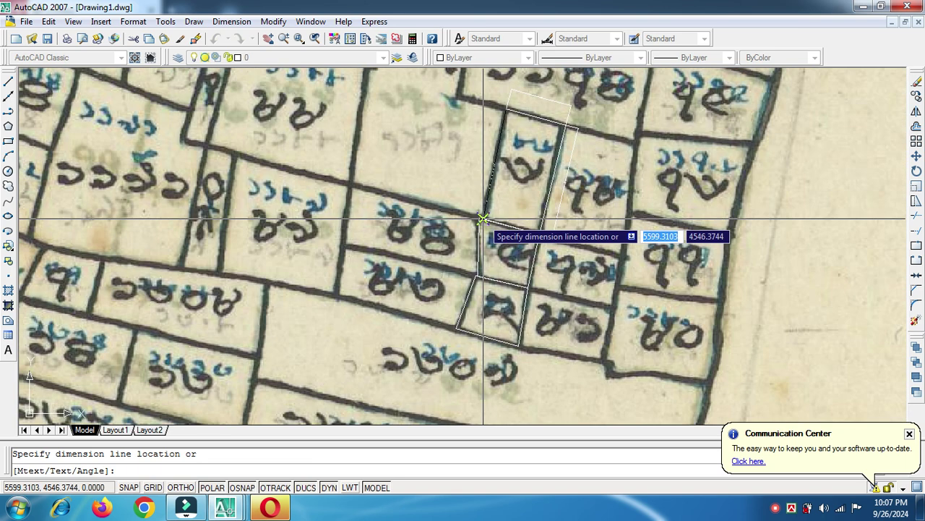
pyautogui.click(423, 195)
pyautogui.scroll(10, 423, 195)
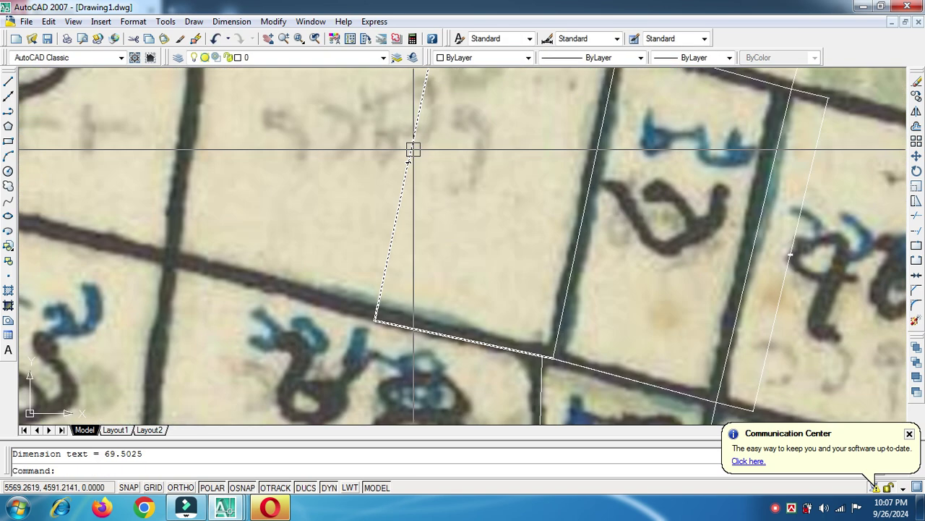
pyautogui.scroll(3, 390, 176)
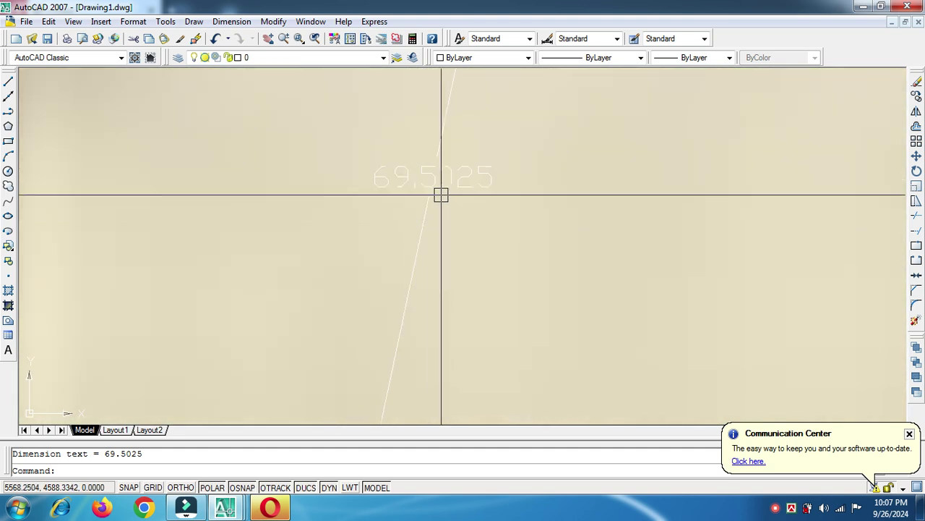
# Step: Add an aligned dimension between the two lower corners of plot ৬, placing the dimension line just below the edge, and read its text
pyautogui.scroll(-5, 441, 193)
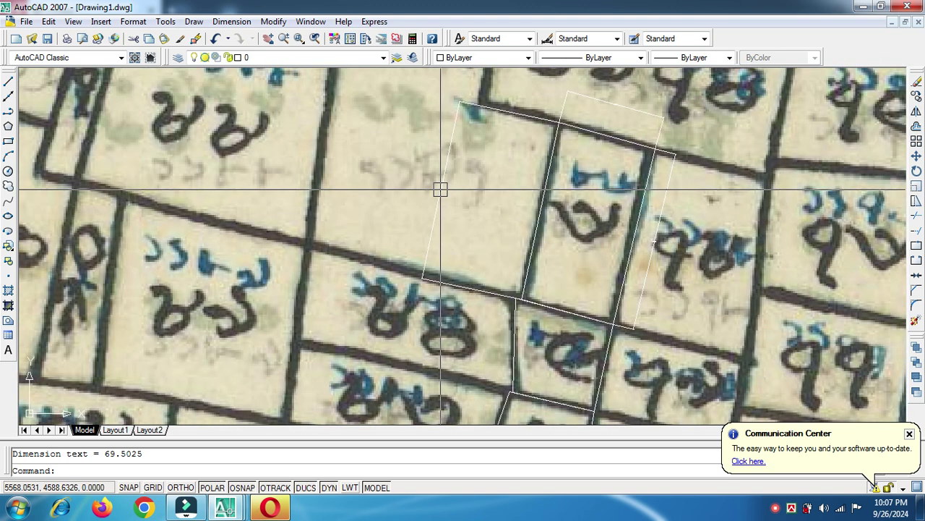
pyautogui.scroll(-2, 440, 189)
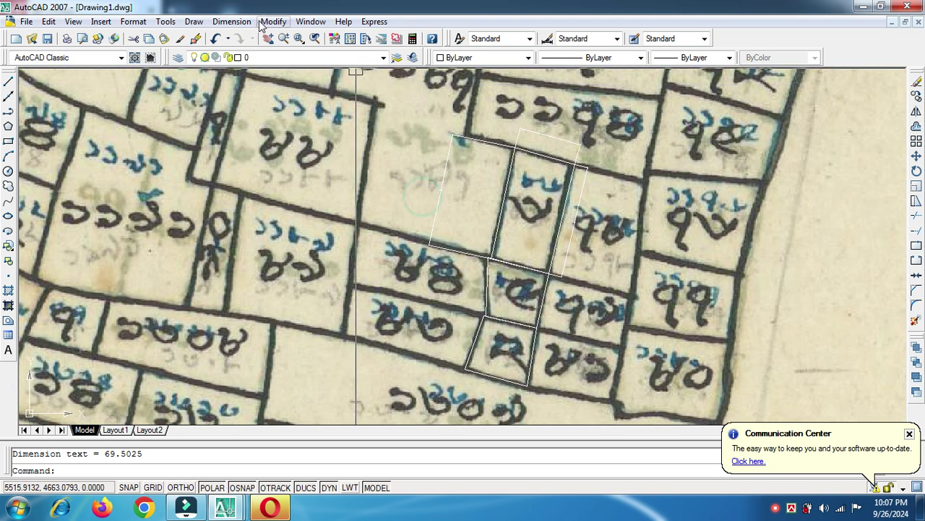
pyautogui.click(231, 22)
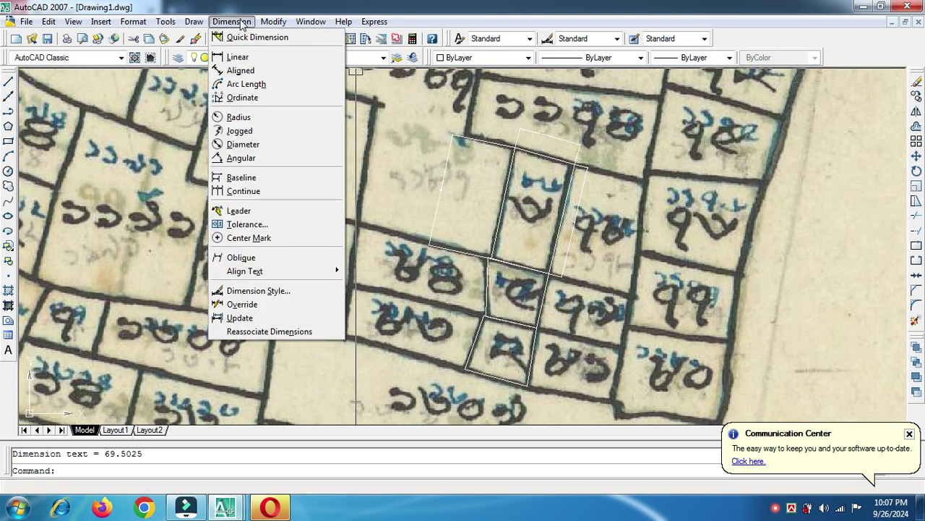
pyautogui.click(240, 72)
pyautogui.scroll(5, 458, 297)
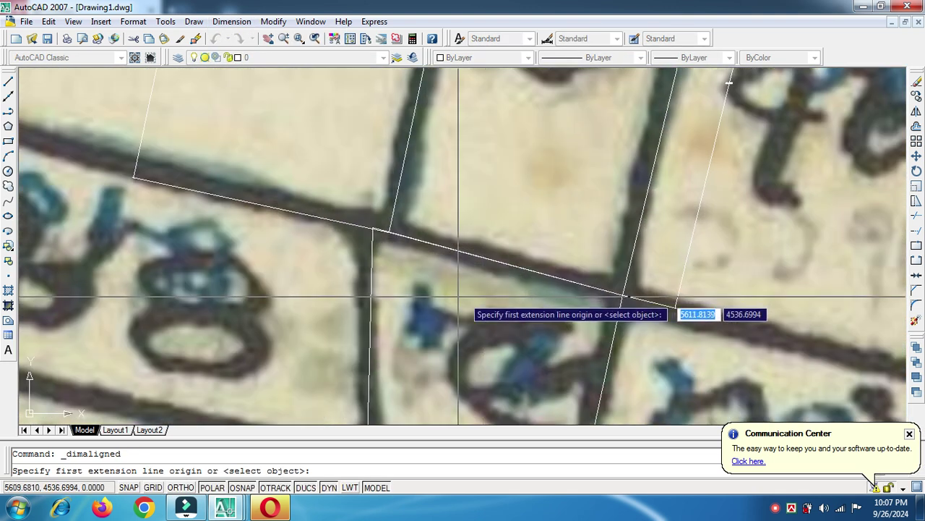
pyautogui.scroll(3, 390, 268)
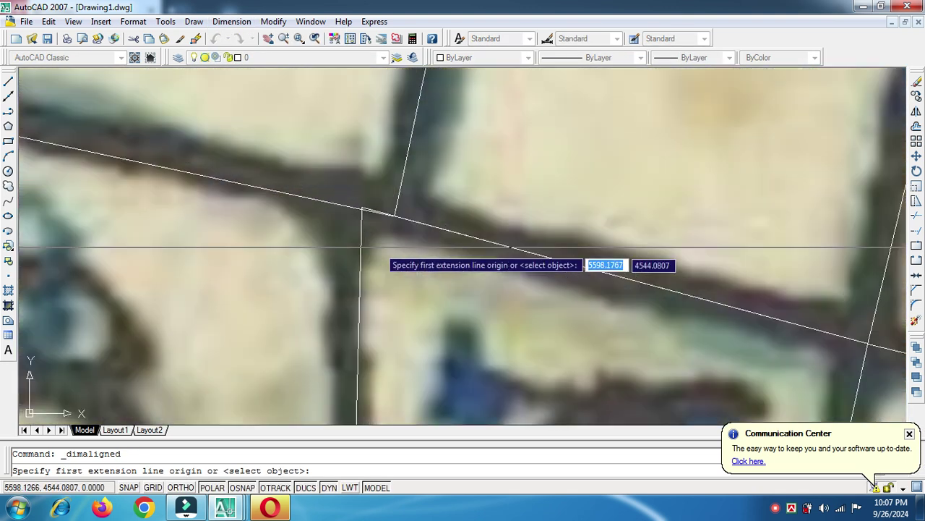
pyautogui.click(394, 215)
pyautogui.scroll(-3, 405, 217)
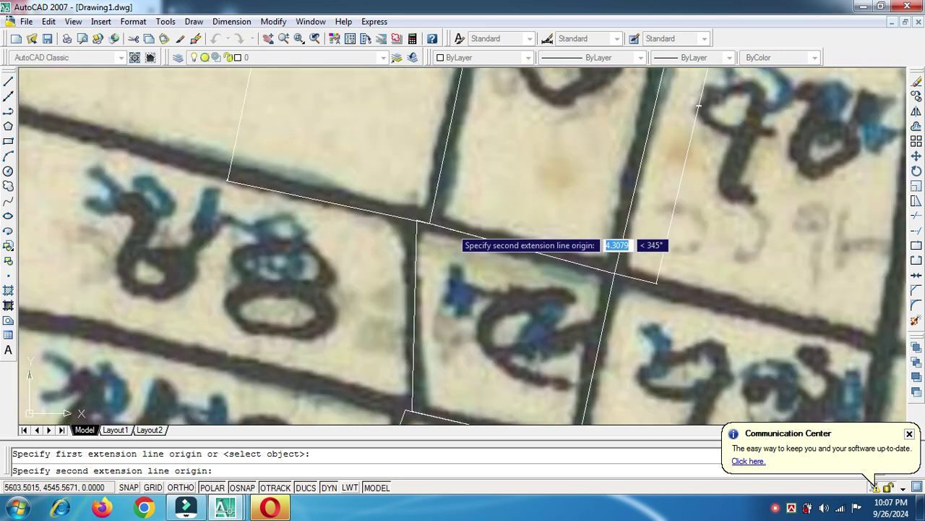
pyautogui.scroll(3, 643, 279)
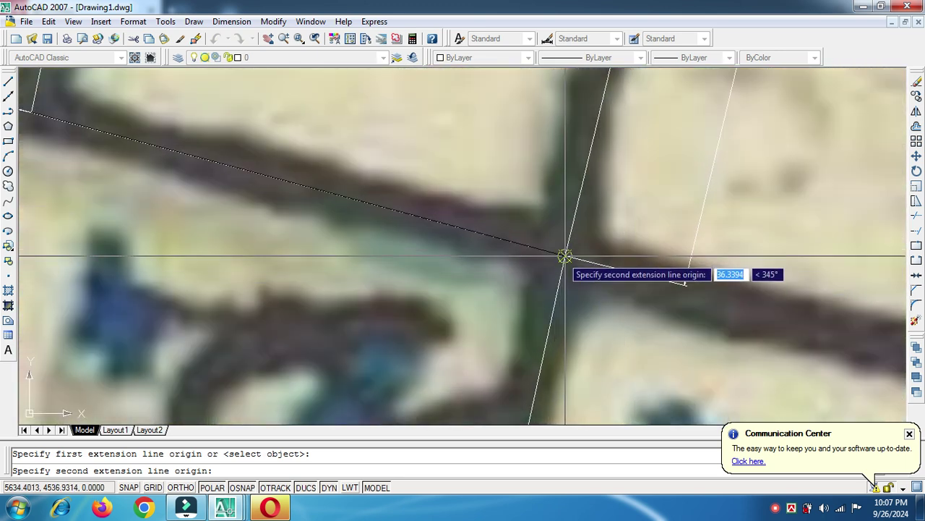
pyautogui.click(528, 337)
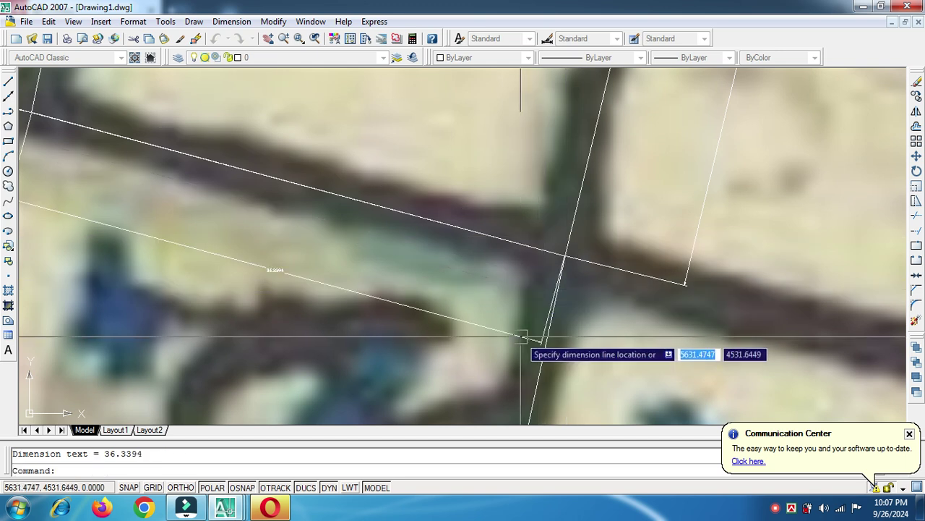
pyautogui.scroll(5, 295, 305)
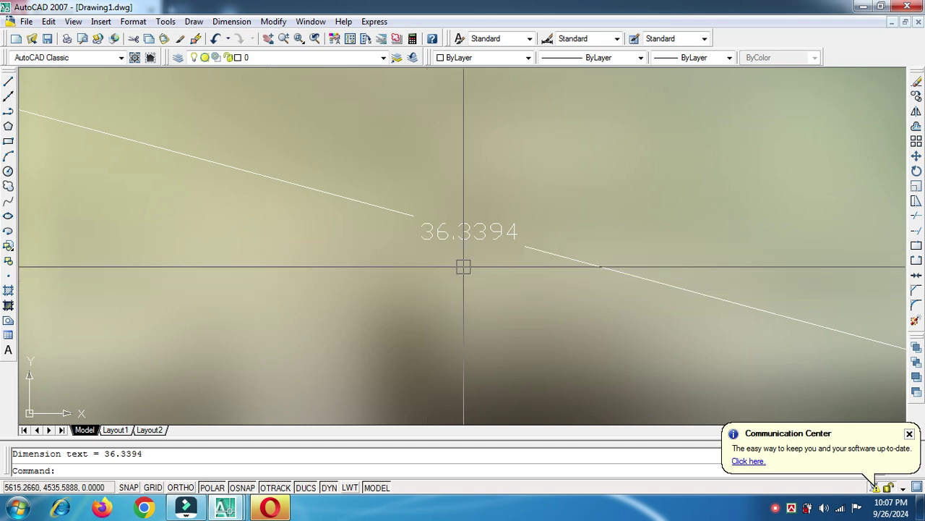
# Step: Review the four side dimensions of plot ৬ and the two traced plots below it against the neighbouring plots on the map
pyautogui.scroll(-4, 485, 276)
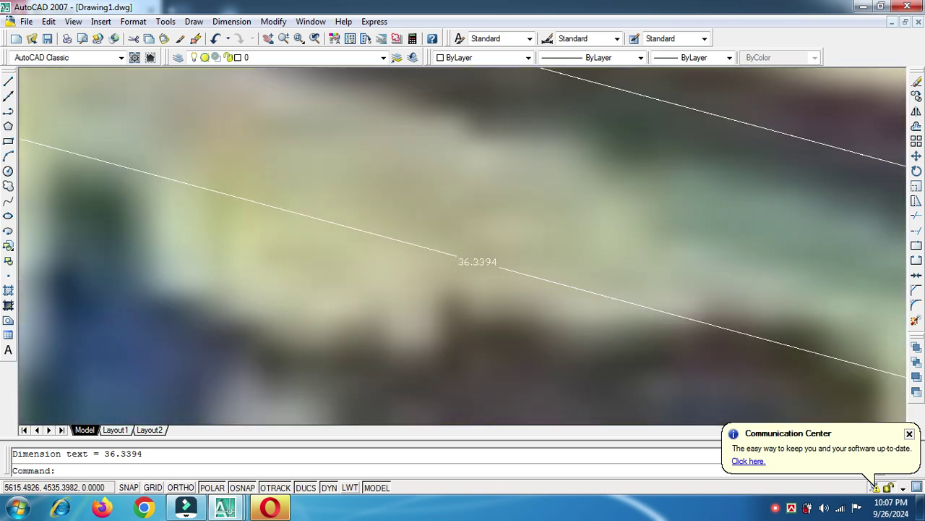
pyautogui.scroll(-3, 487, 249)
pyautogui.scroll(-2, 486, 250)
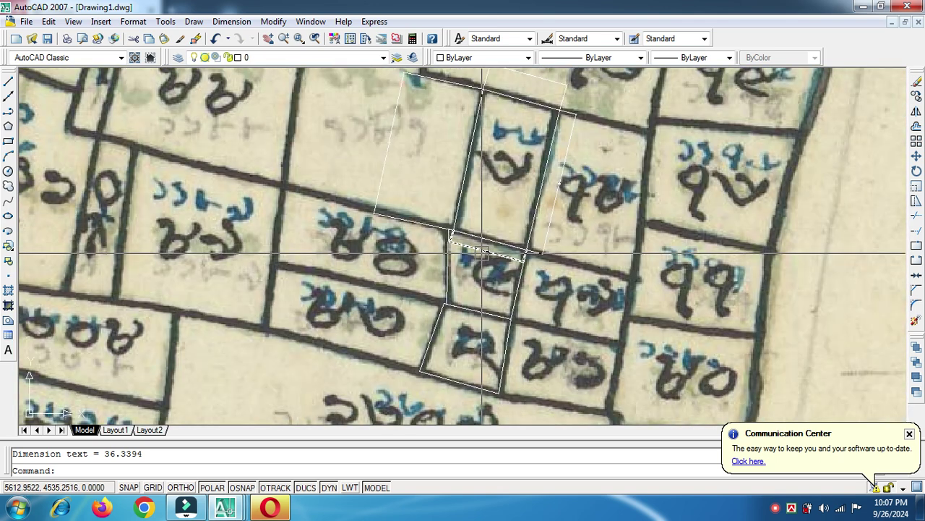
pyautogui.scroll(-2, 478, 217)
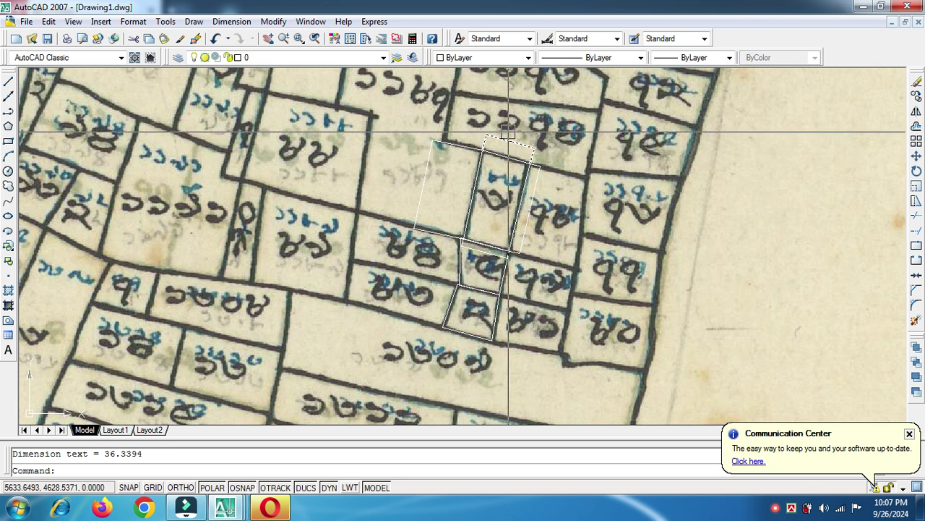
pyautogui.scroll(2, 504, 141)
pyautogui.scroll(2, 499, 143)
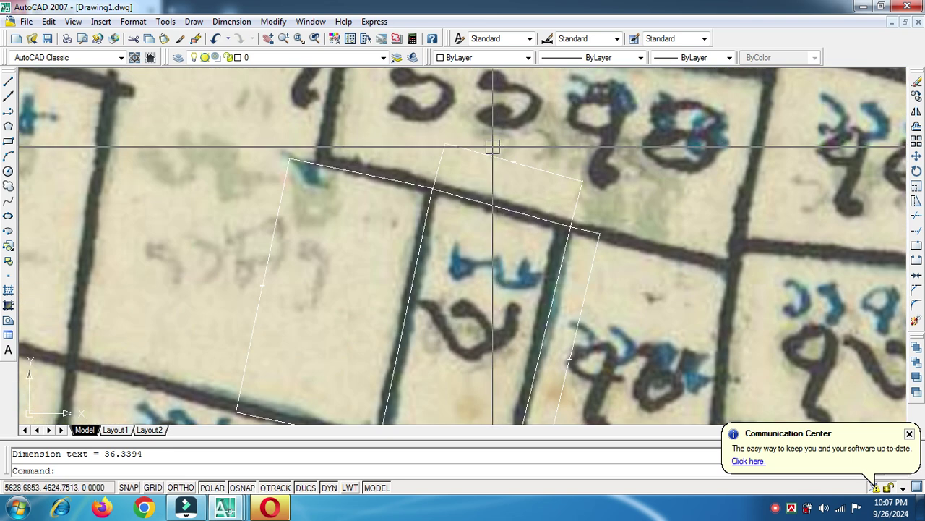
pyautogui.scroll(-3, 420, 161)
pyautogui.scroll(-2, 419, 164)
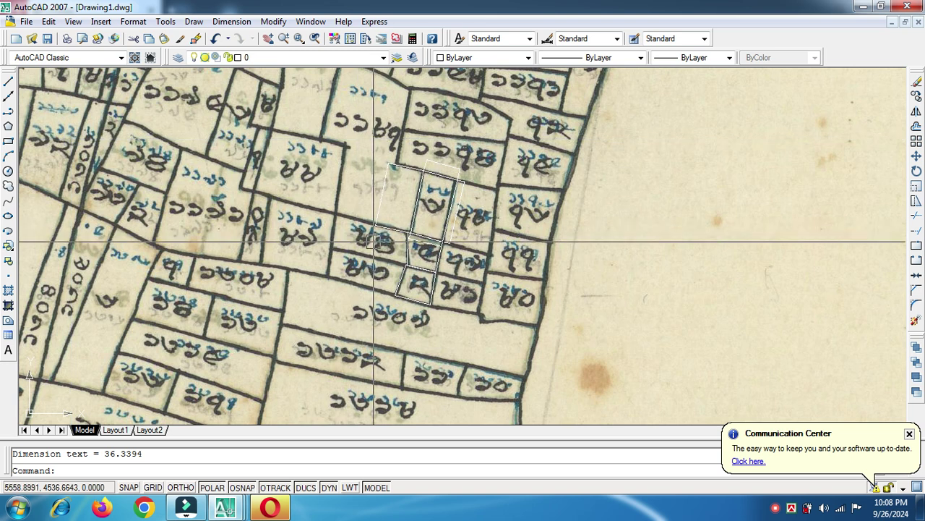
pyautogui.scroll(2, 373, 241)
pyautogui.scroll(-3, 373, 242)
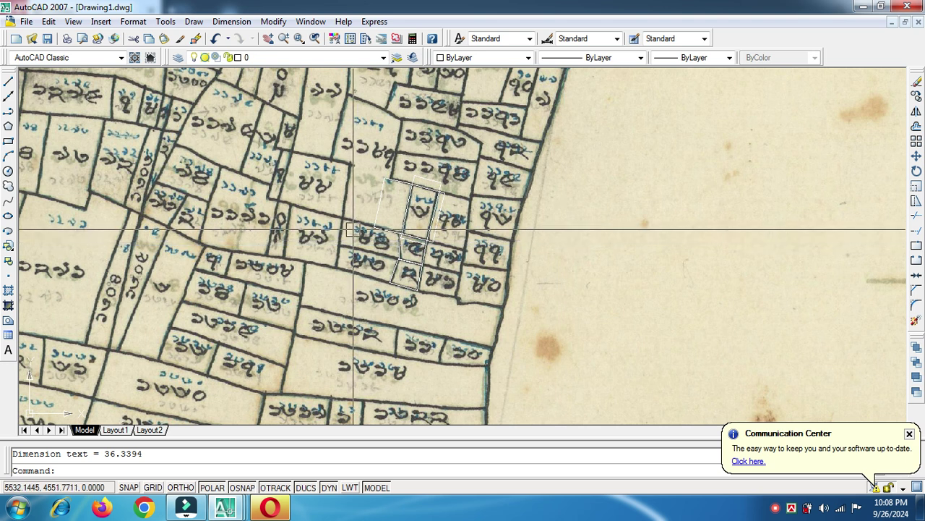
pyautogui.scroll(3, 362, 231)
pyautogui.scroll(2, 350, 230)
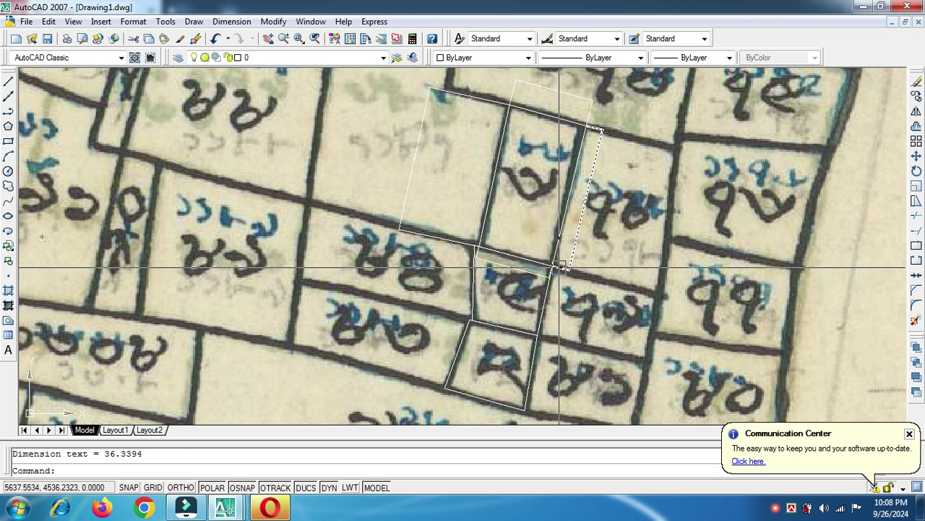
pyautogui.scroll(-2, 590, 298)
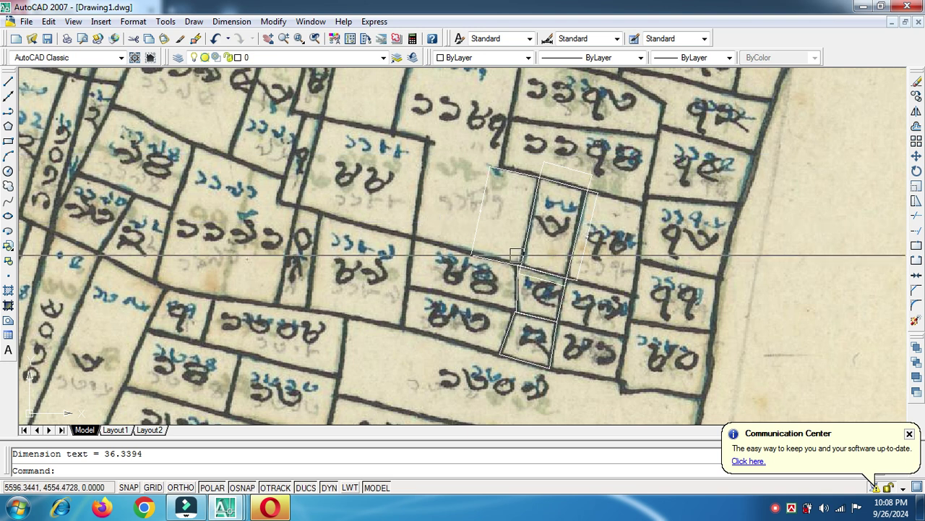
pyautogui.scroll(-2, 576, 276)
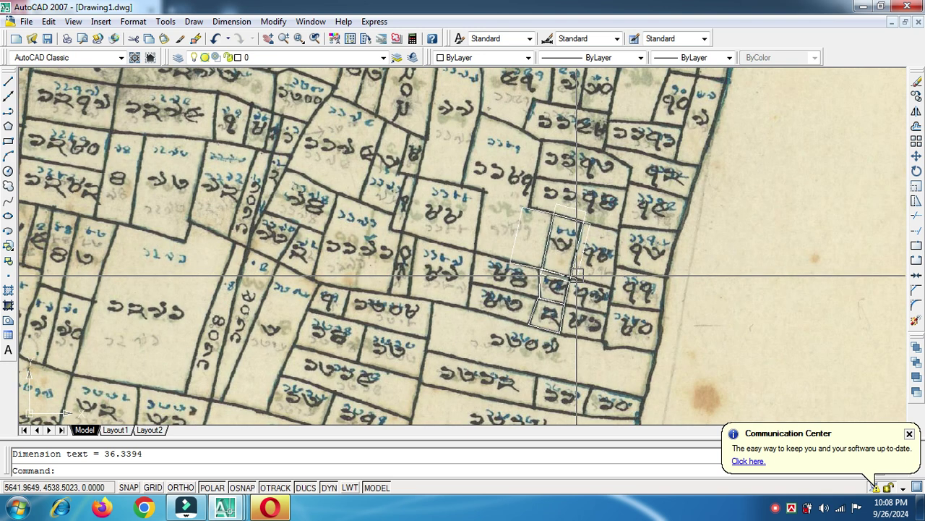
pyautogui.scroll(4, 598, 257)
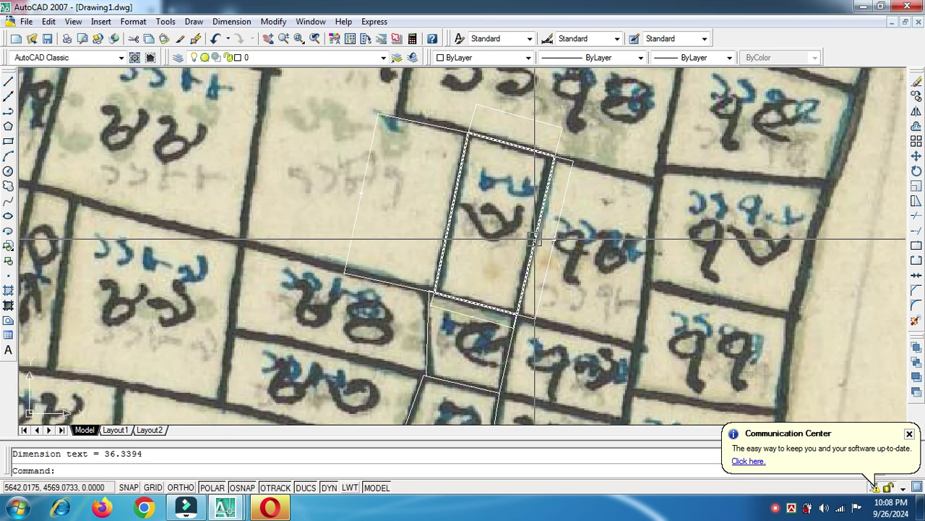
pyautogui.scroll(-2, 535, 238)
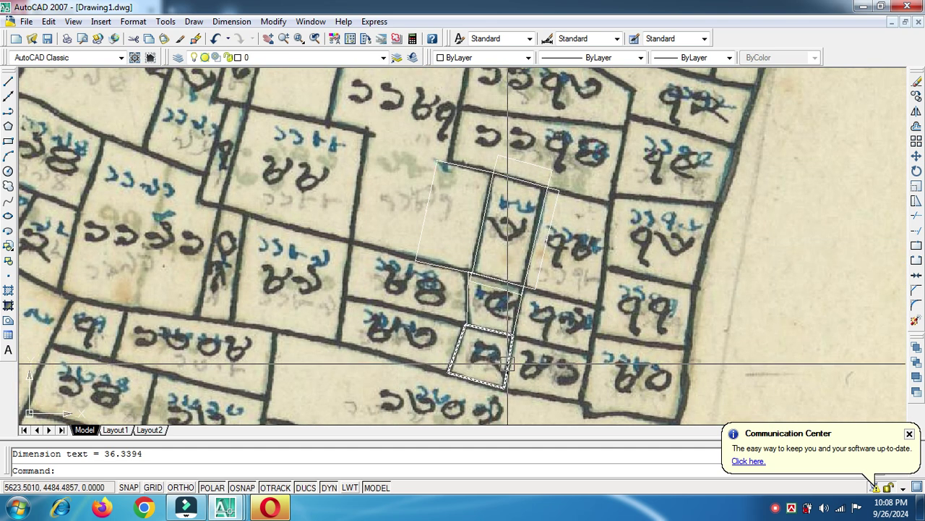
pyautogui.scroll(2, 504, 355)
pyautogui.scroll(-2, 503, 340)
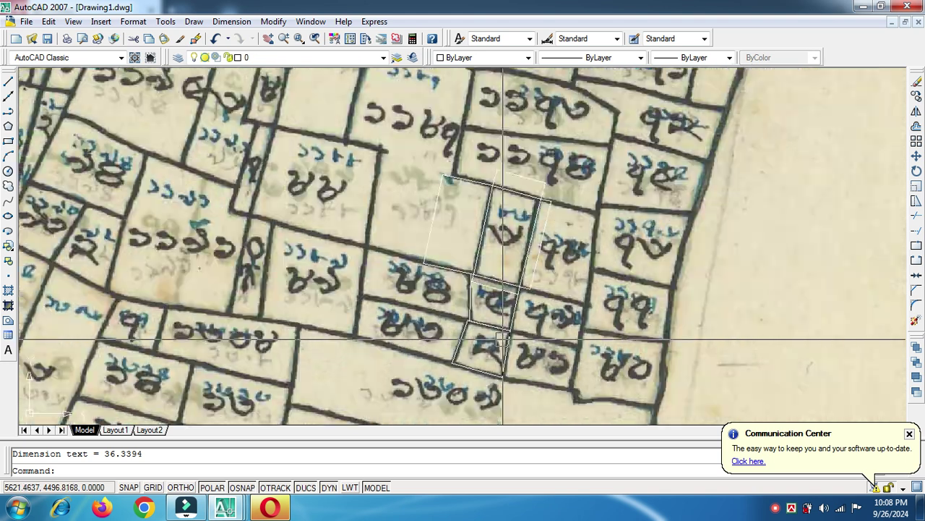
pyautogui.scroll(1, 503, 305)
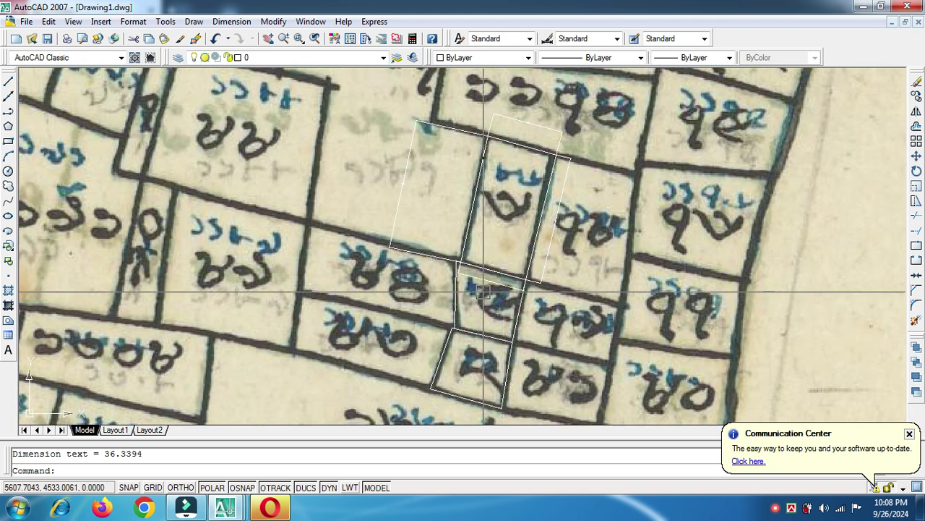
pyautogui.scroll(-2, 439, 262)
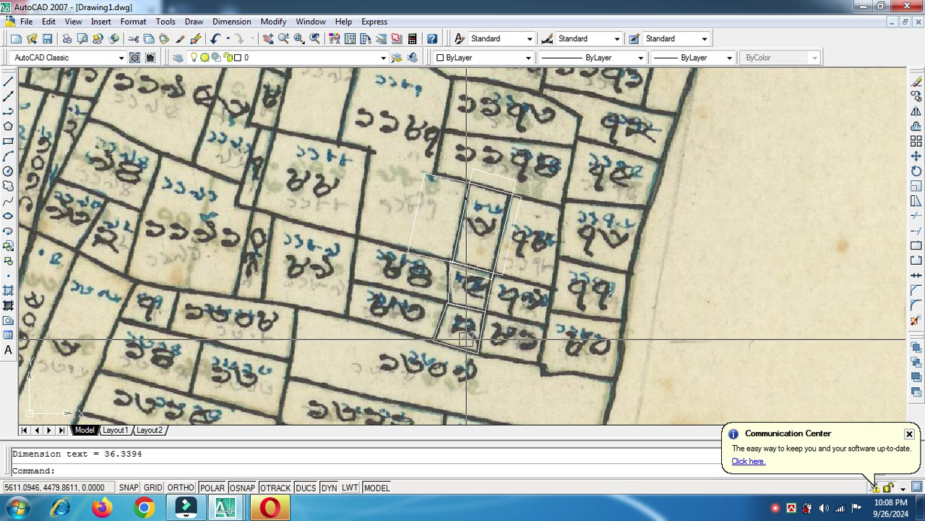
pyautogui.scroll(1, 469, 318)
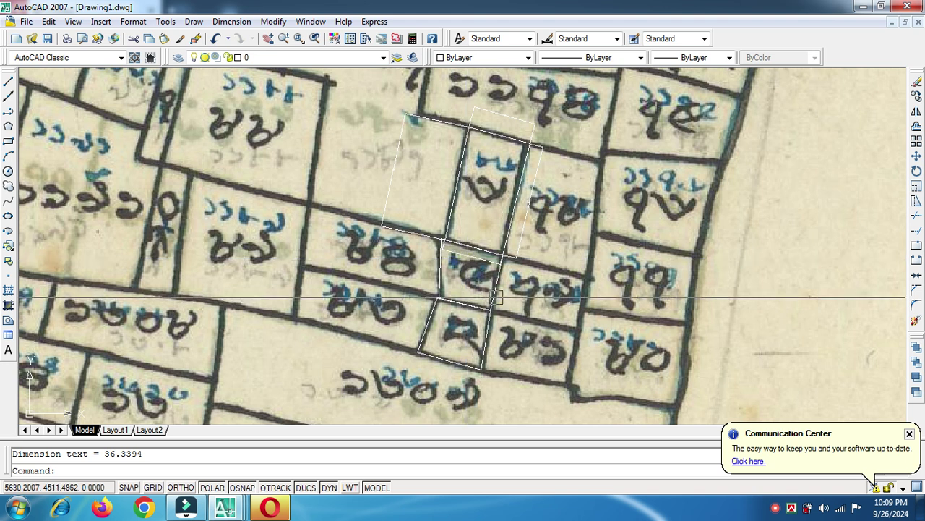
pyautogui.scroll(2, 470, 394)
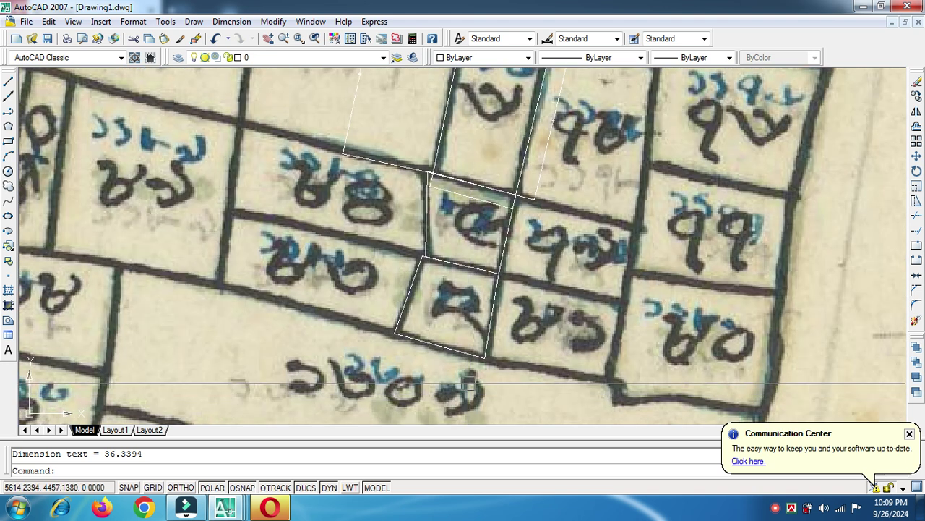
pyautogui.scroll(-2, 469, 383)
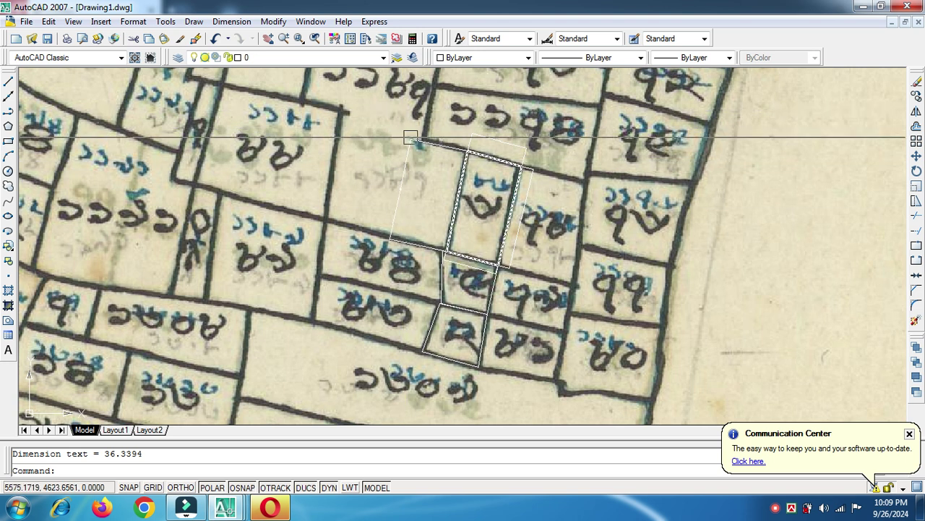
pyautogui.scroll(2, 528, 149)
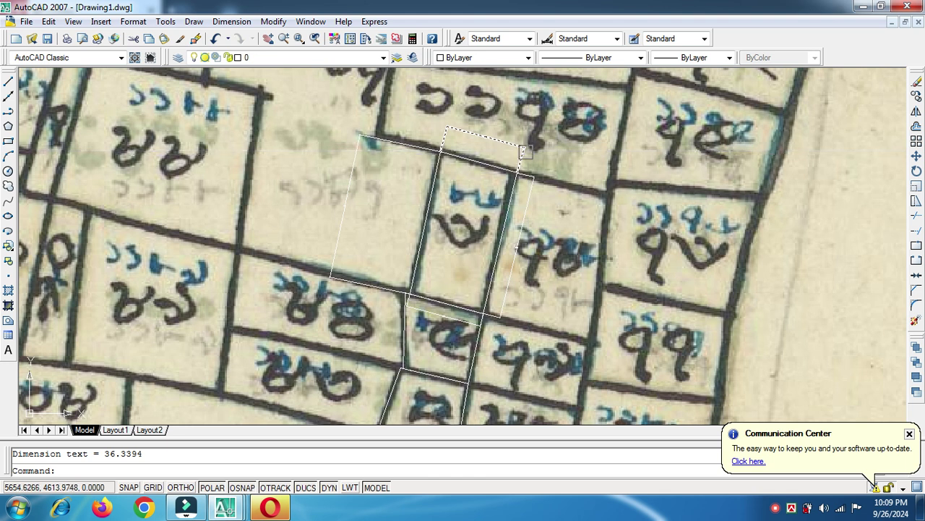